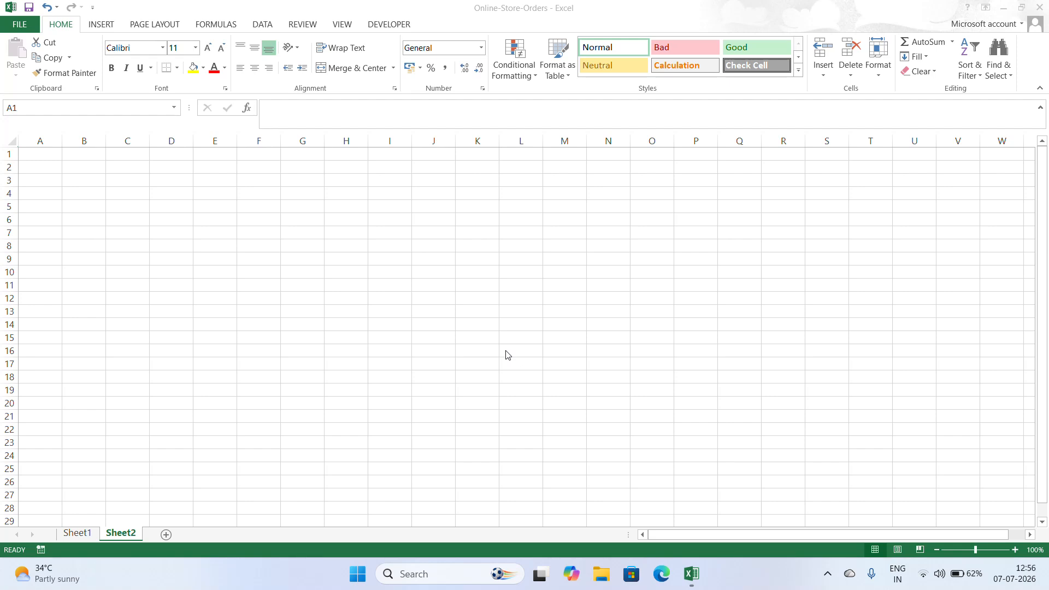
pyautogui.click(384, 304)
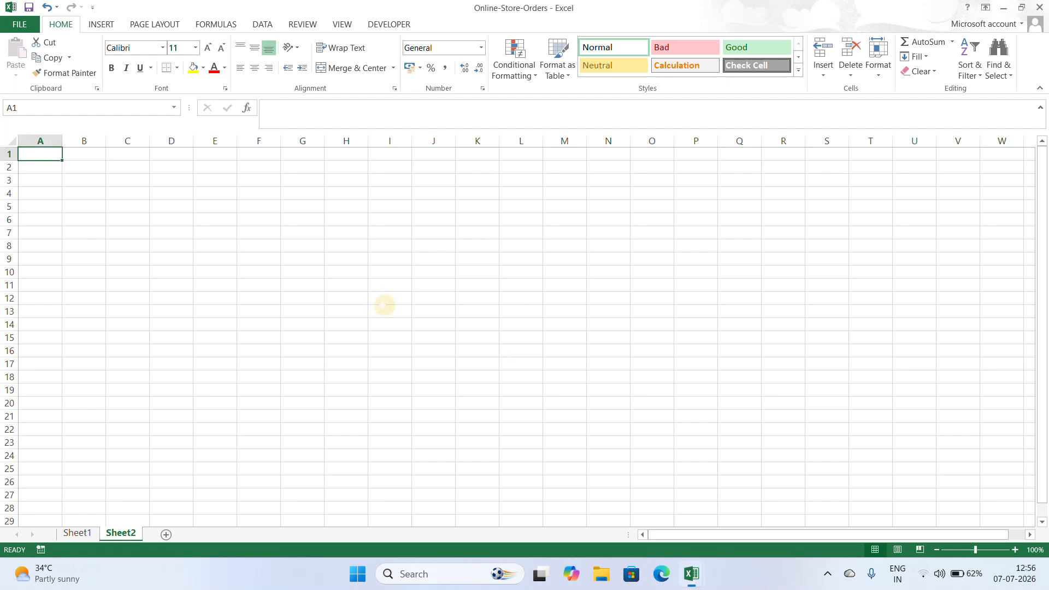
pyautogui.click(189, 273)
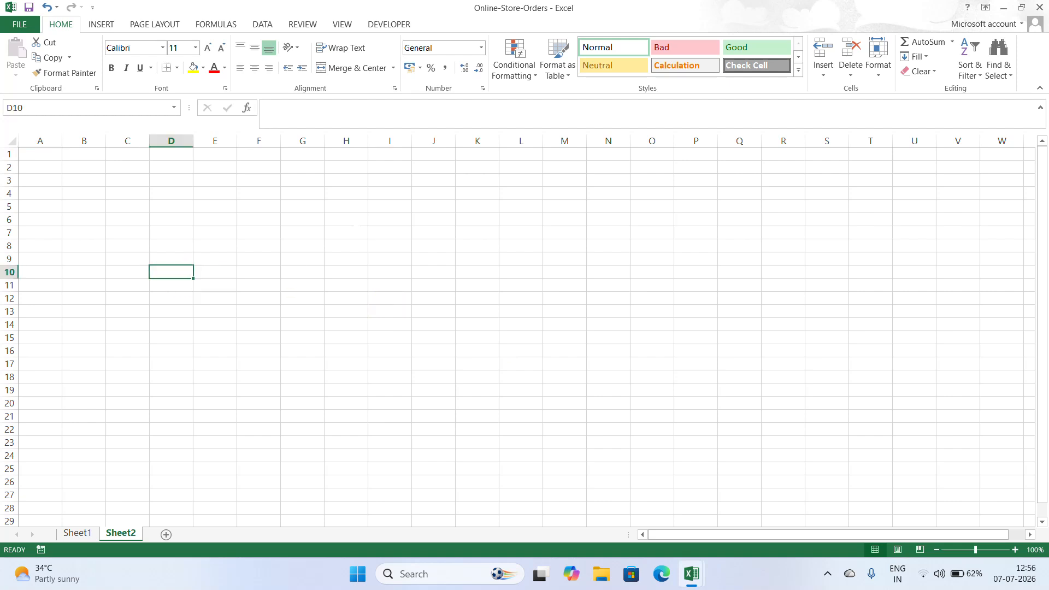
pyautogui.moveTo(302, 181); pyautogui.dragTo(499, 381)
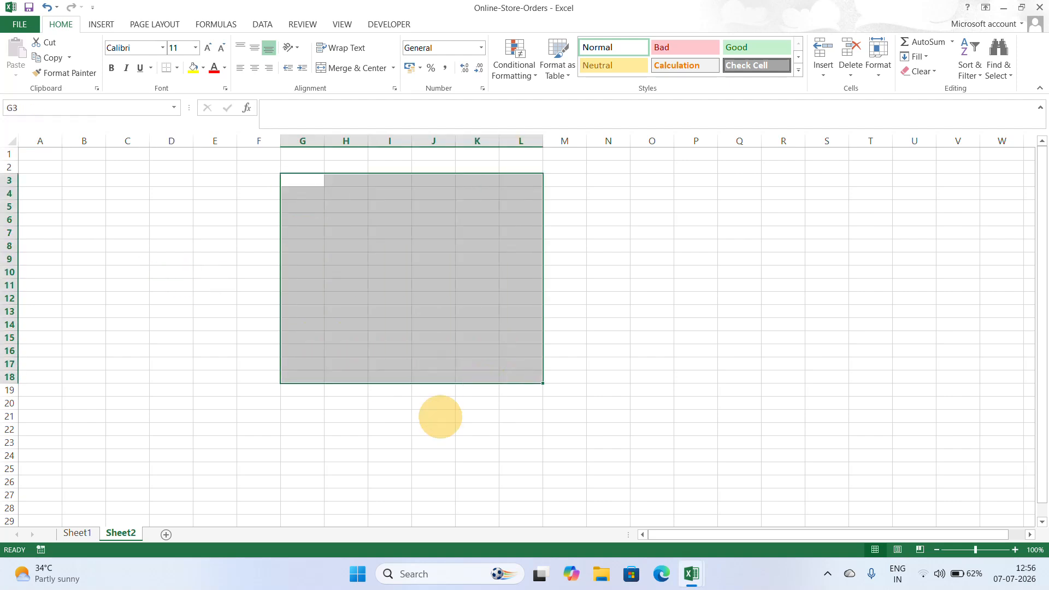
pyautogui.click(414, 424)
pyautogui.moveTo(346, 219); pyautogui.dragTo(393, 457)
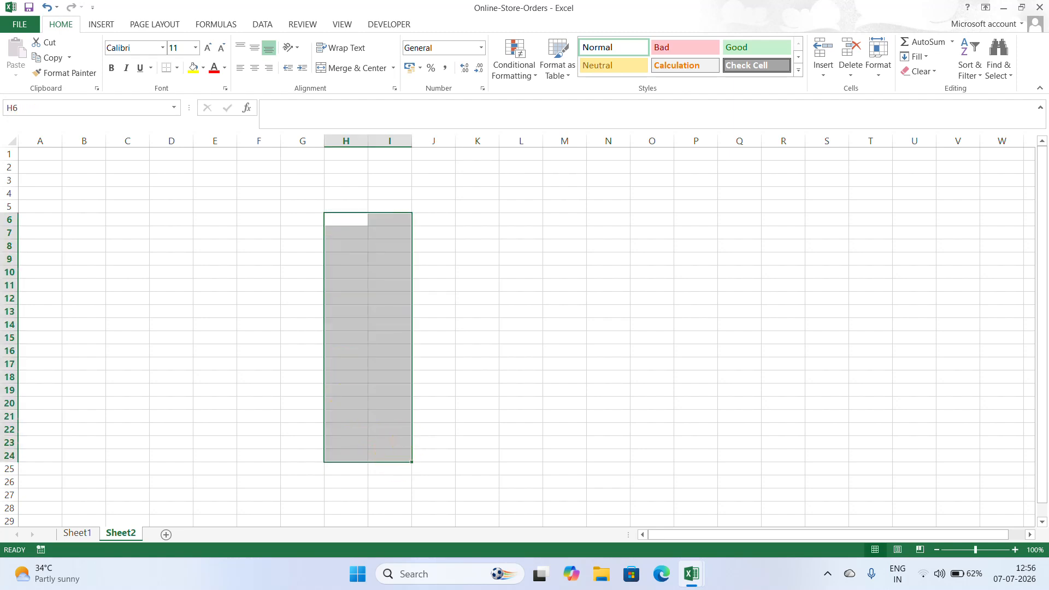
pyautogui.click(554, 389)
pyautogui.click(174, 221)
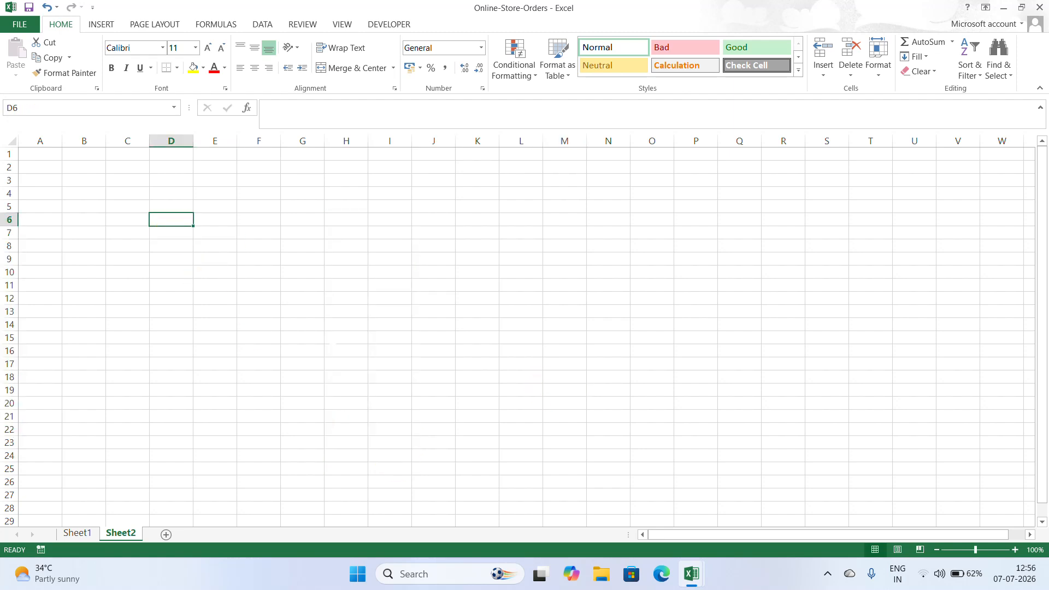
# Step: Enter the sample symbols "=/+ in F7, a comma in F8 and () in F9
pyautogui.click(258, 232)
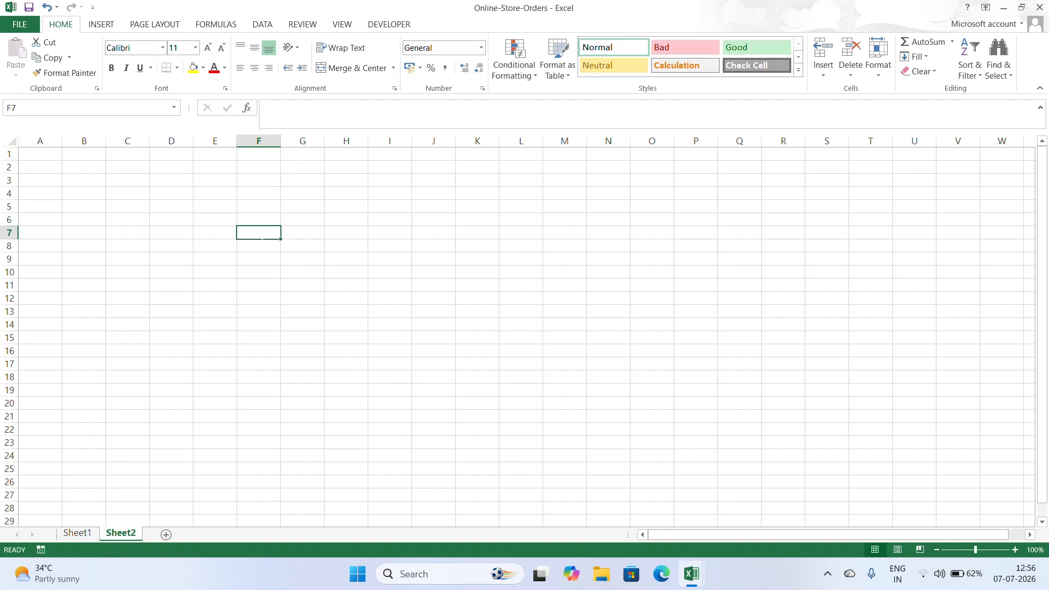
pyautogui.write('"=')
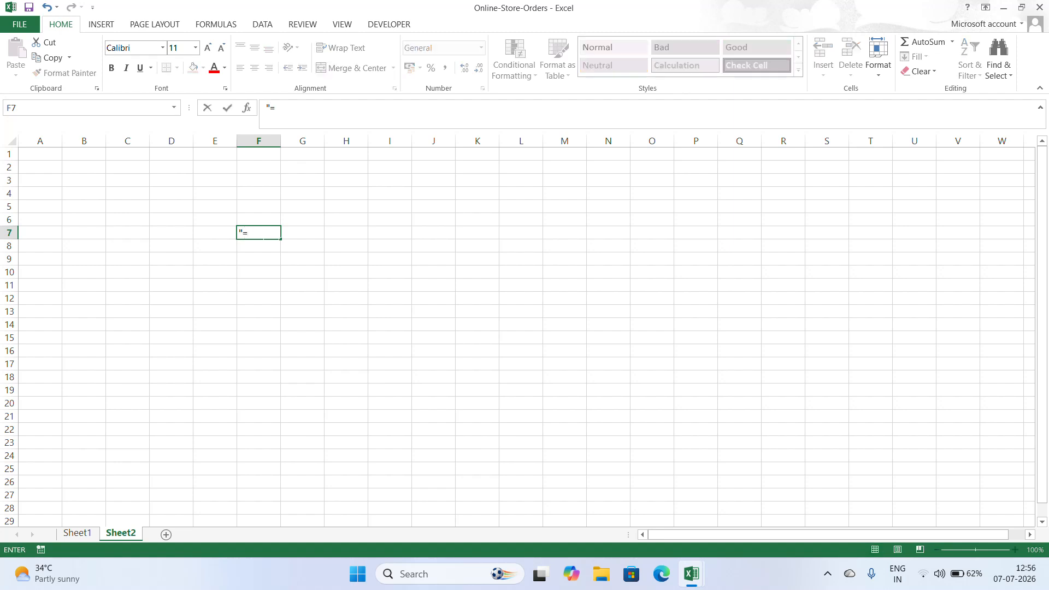
pyautogui.write('/+')
pyautogui.press('Return')
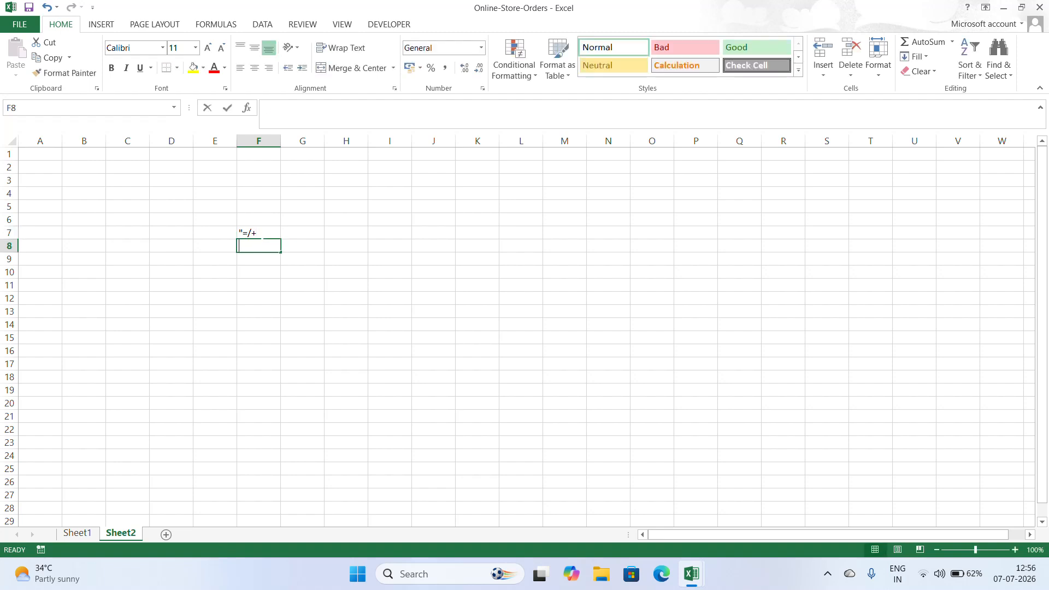
pyautogui.write(',')
pyautogui.press('Return')
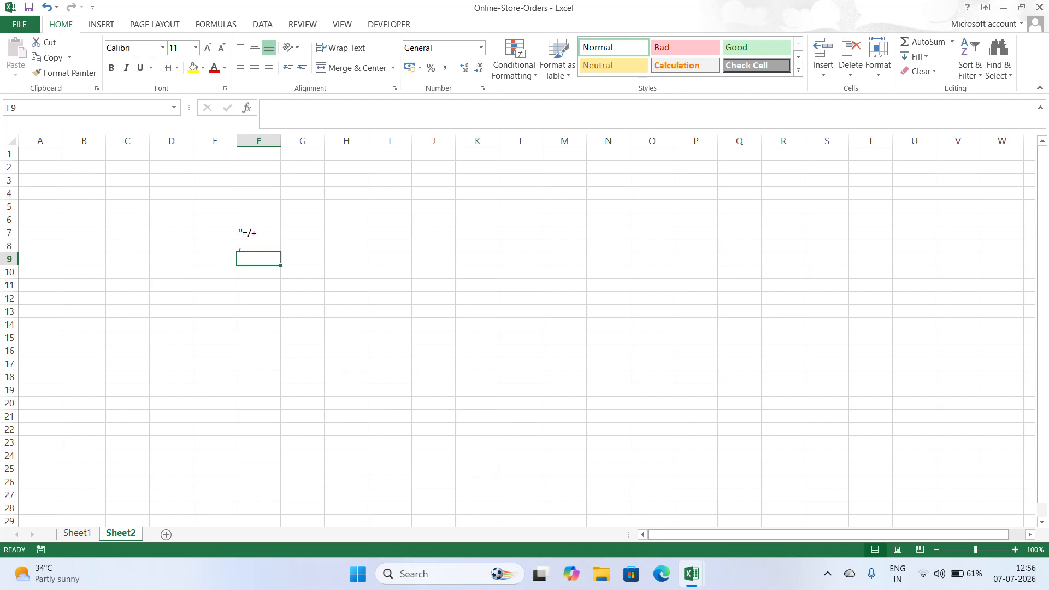
pyautogui.write('()')
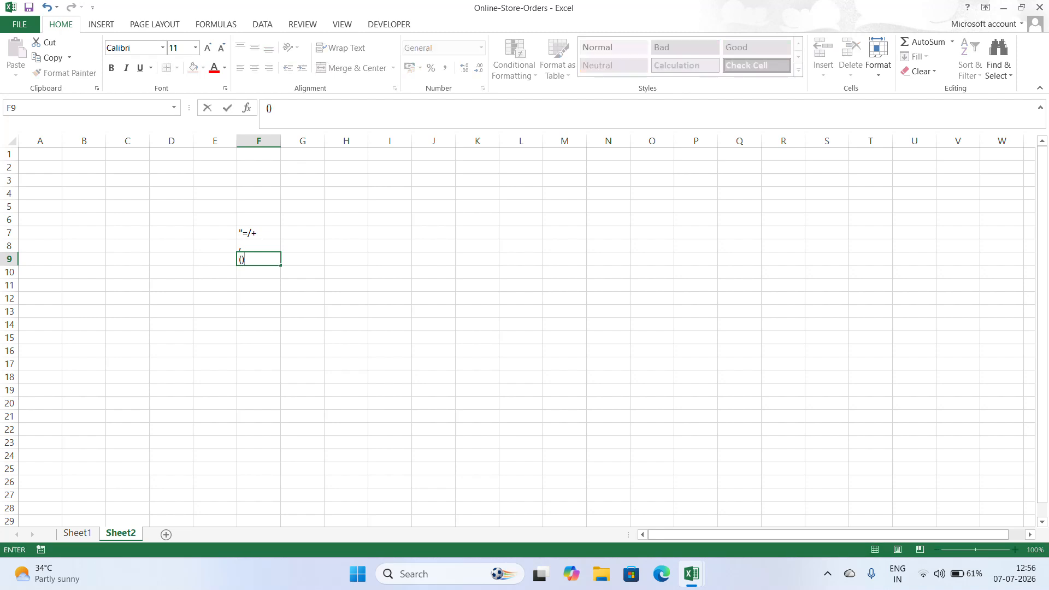
pyautogui.press('Return')
# Step: Clear the sample symbols from cells F7 to F11
pyautogui.moveTo(257, 232); pyautogui.dragTo(260, 255)
pyautogui.click(258, 258)
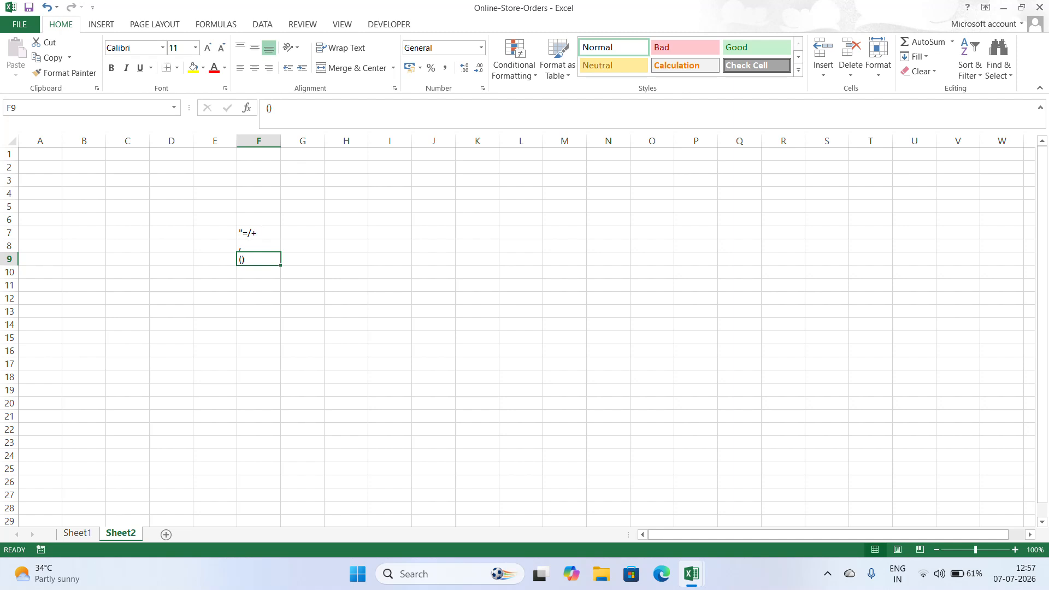
pyautogui.moveTo(257, 232); pyautogui.dragTo(264, 281)
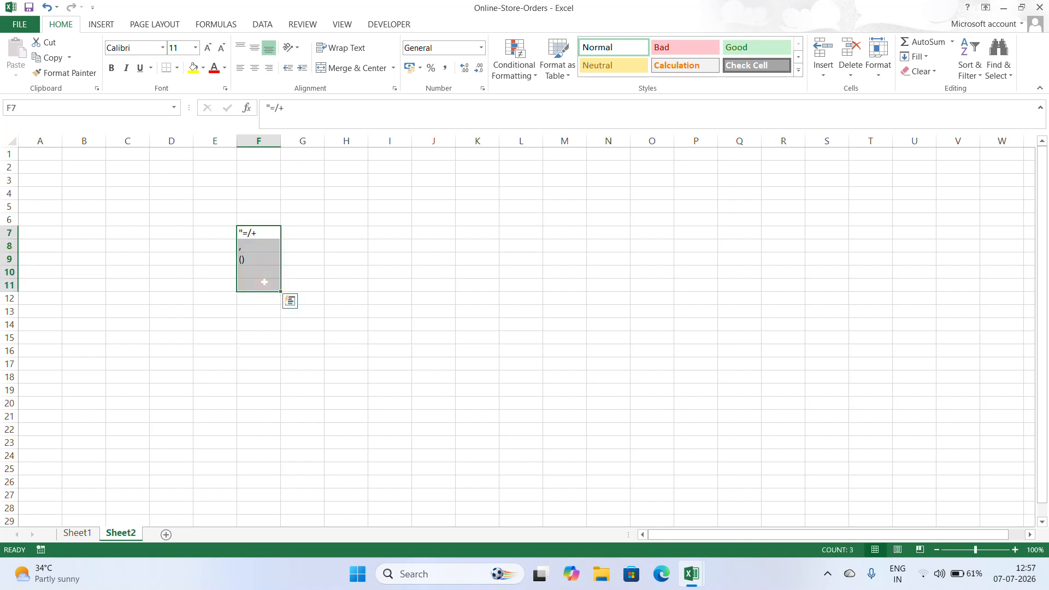
pyautogui.press('Delete')
# Step: Enter 20*2 in cell H8 without a leading equals sign
pyautogui.click(345, 246)
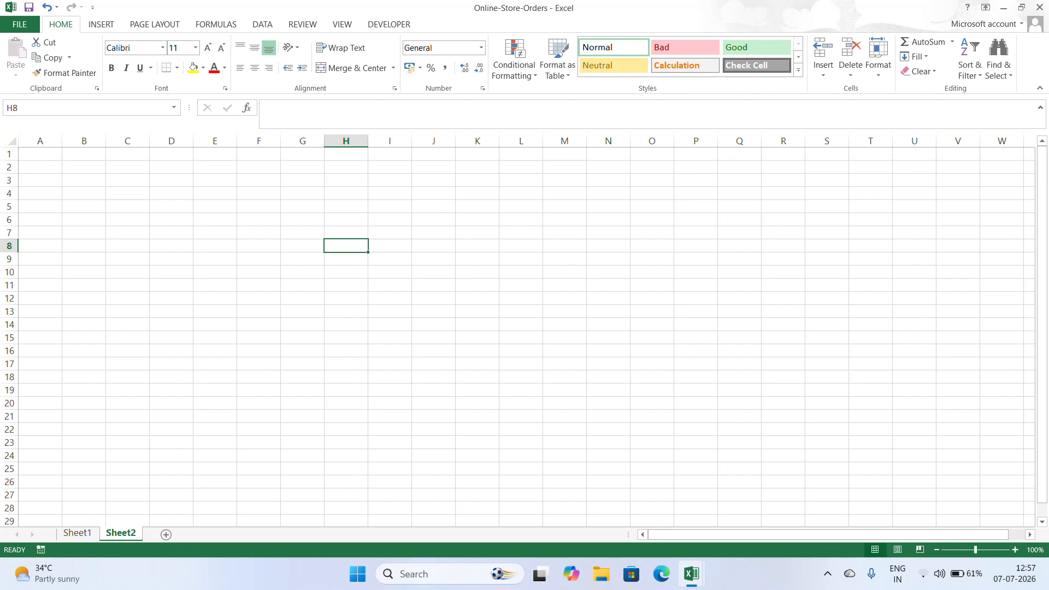
pyautogui.write('20')
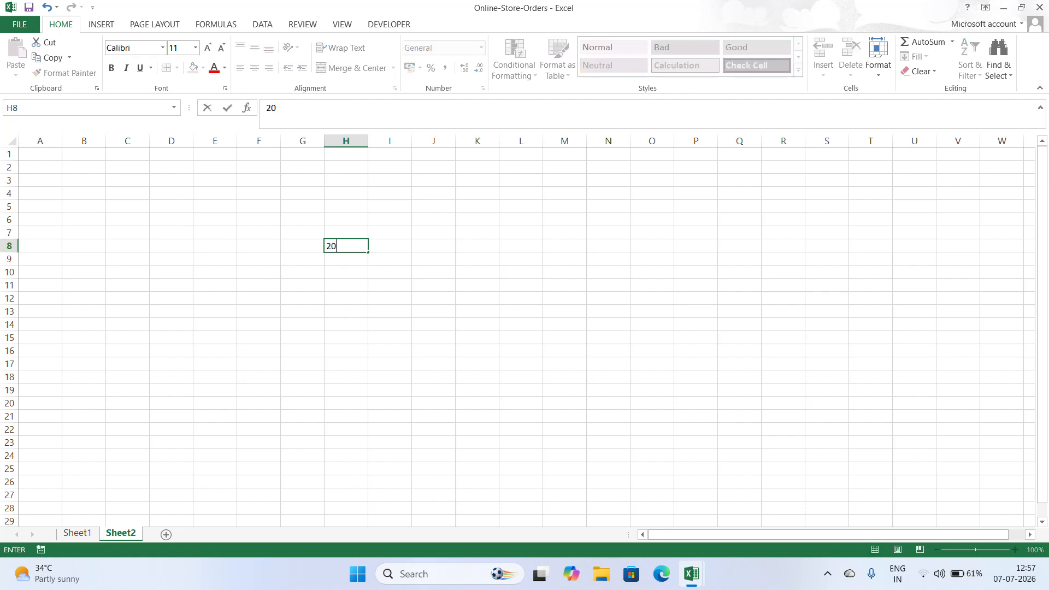
pyautogui.write('*2')
pyautogui.press('Return')
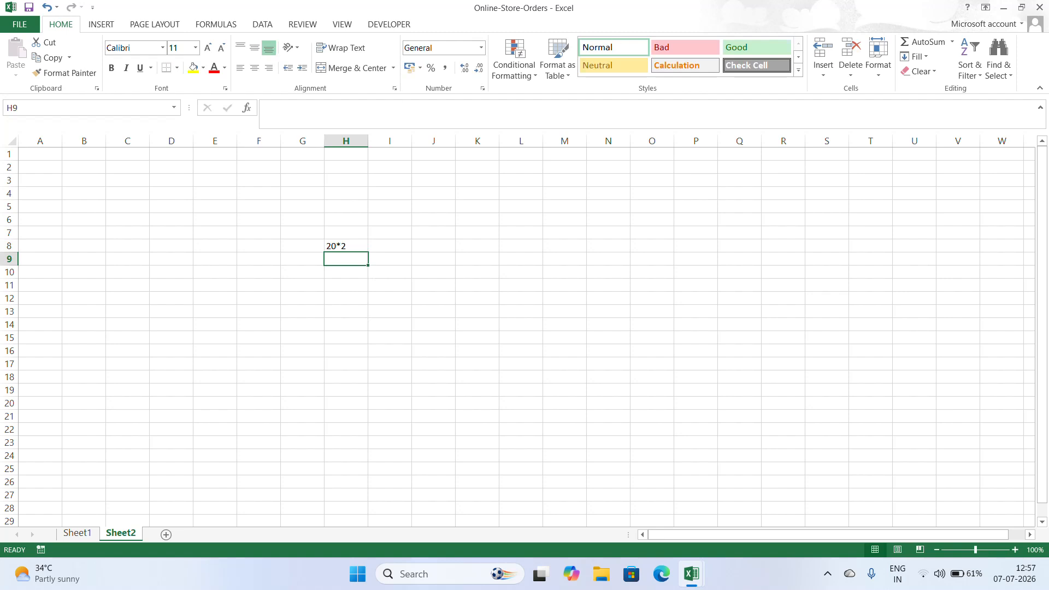
# Step: Enter the formula =20*2 in cell H4 and the formula +25/5 in cell H5
pyautogui.click(357, 192)
pyautogui.write('=')
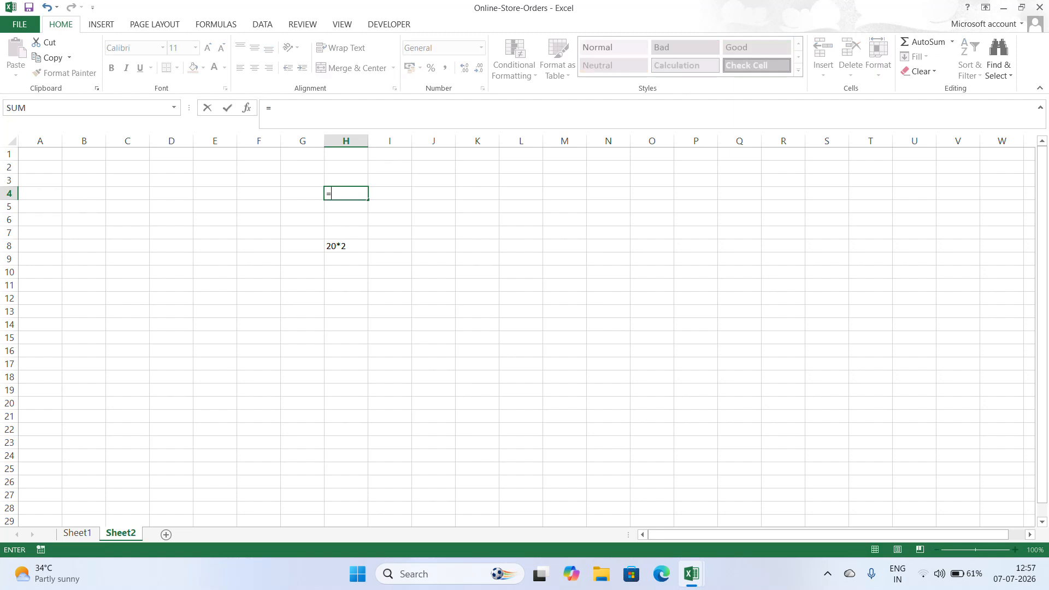
pyautogui.write('20*2')
pyautogui.press('Return')
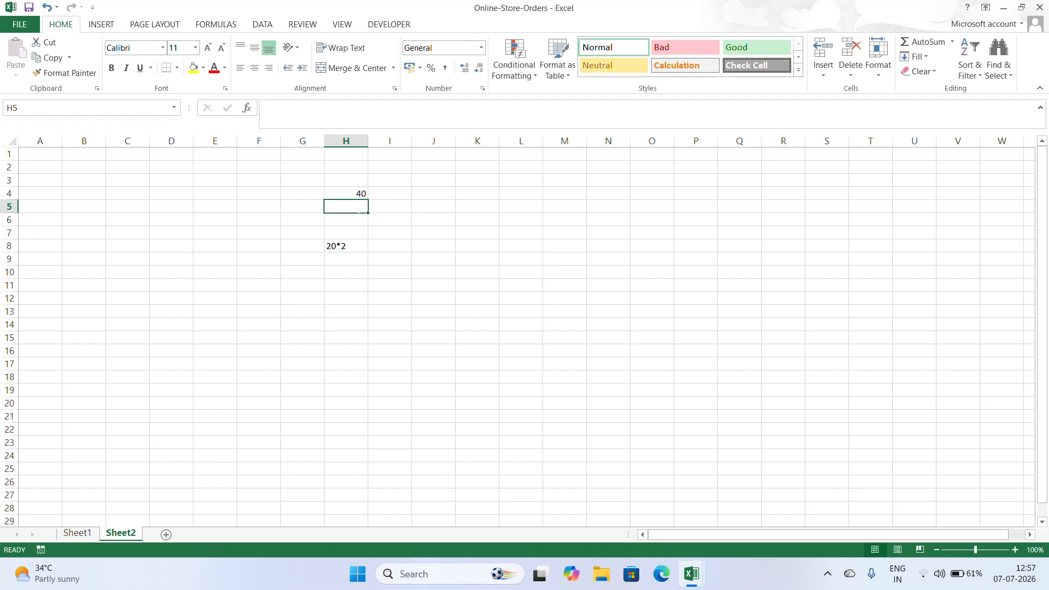
pyautogui.write('+')
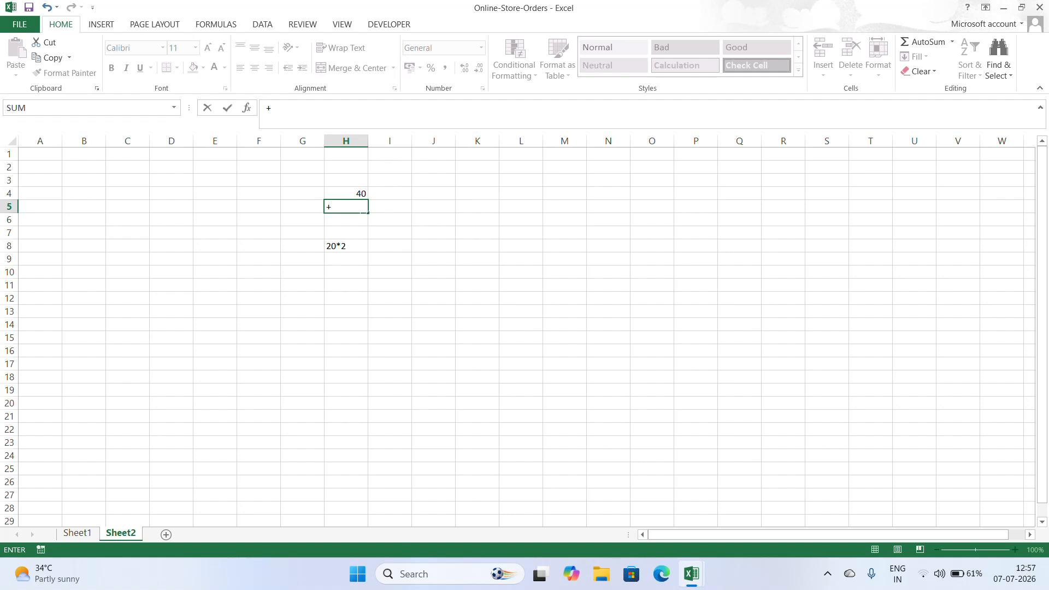
pyautogui.write('25/5')
pyautogui.press('Return')
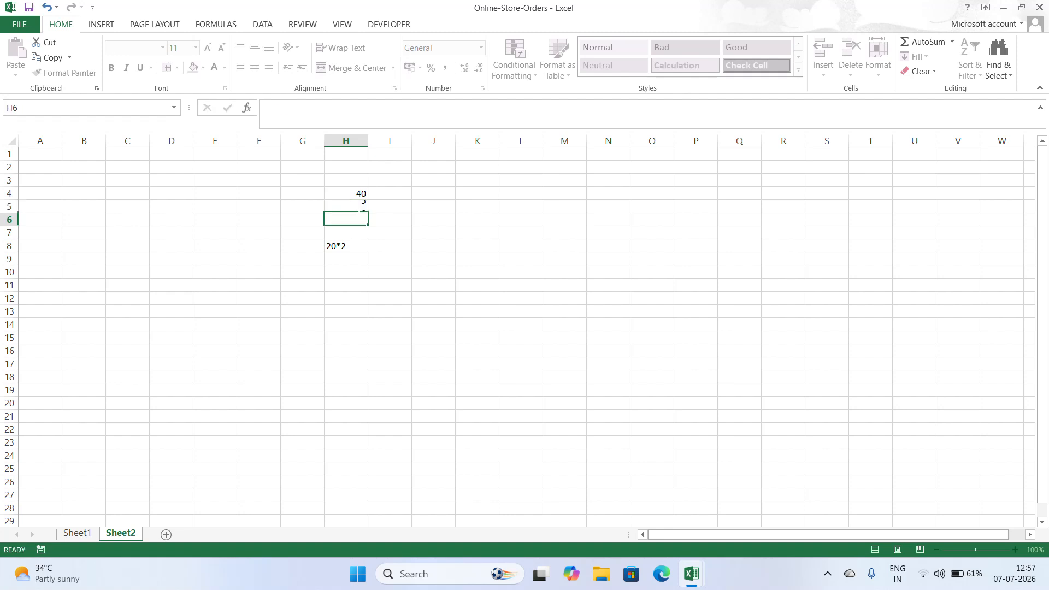
# Step: Clear the trial calculations from column H
pyautogui.click(379, 307)
pyautogui.moveTo(336, 180); pyautogui.dragTo(329, 329)
pyautogui.press('Delete')
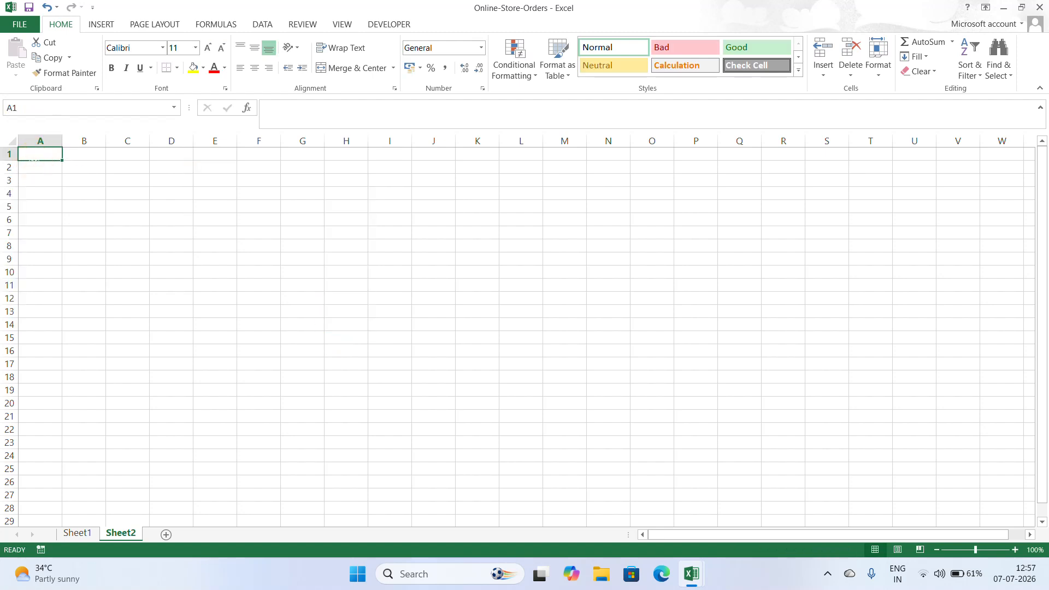
# Step: Enter the heading "student name" in cell A1
pyautogui.write('stude')
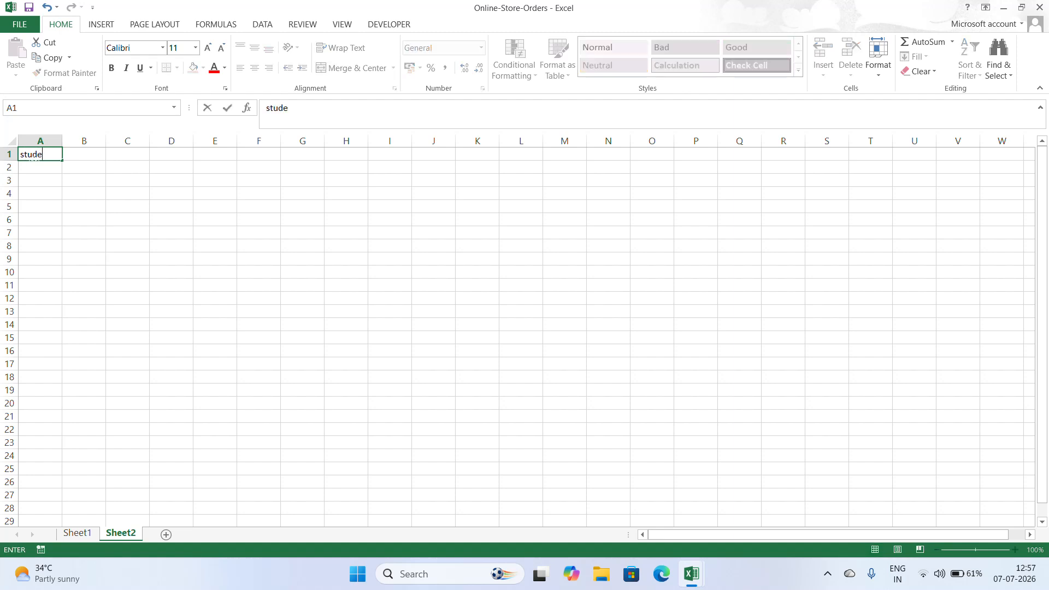
pyautogui.write('nt name')
pyautogui.click(55, 219)
# Step: Fill the student list down from A1 to A21 and fit column A's width to its contents
pyautogui.click(43, 155)
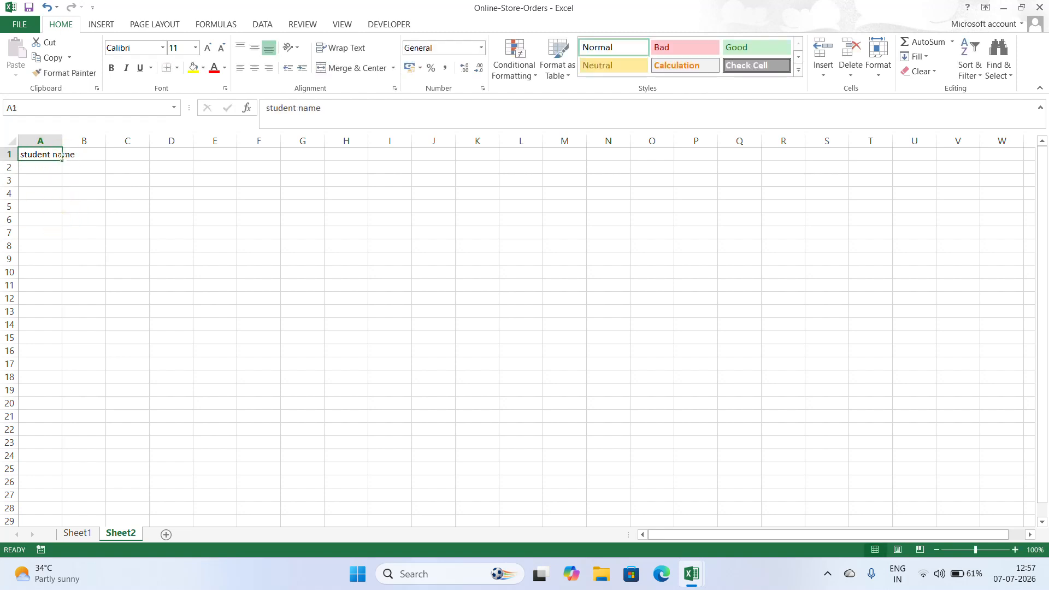
pyautogui.moveTo(61, 157); pyautogui.dragTo(33, 422)
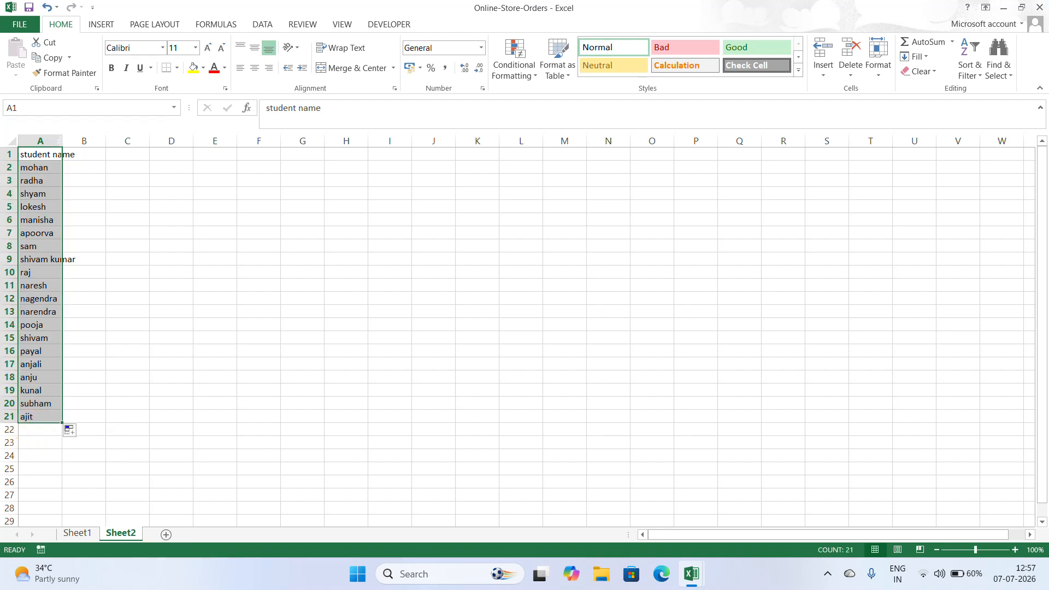
pyautogui.doubleClick(62, 141)
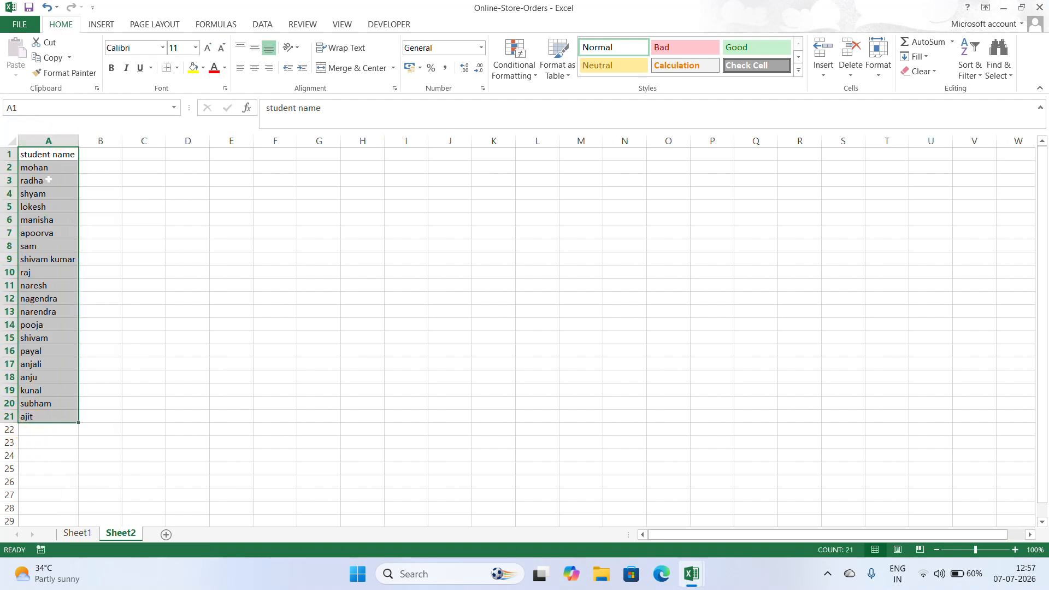
# Step: Enter the subject headings hindi, eng and math in cells B1 to D1
pyautogui.click(100, 154)
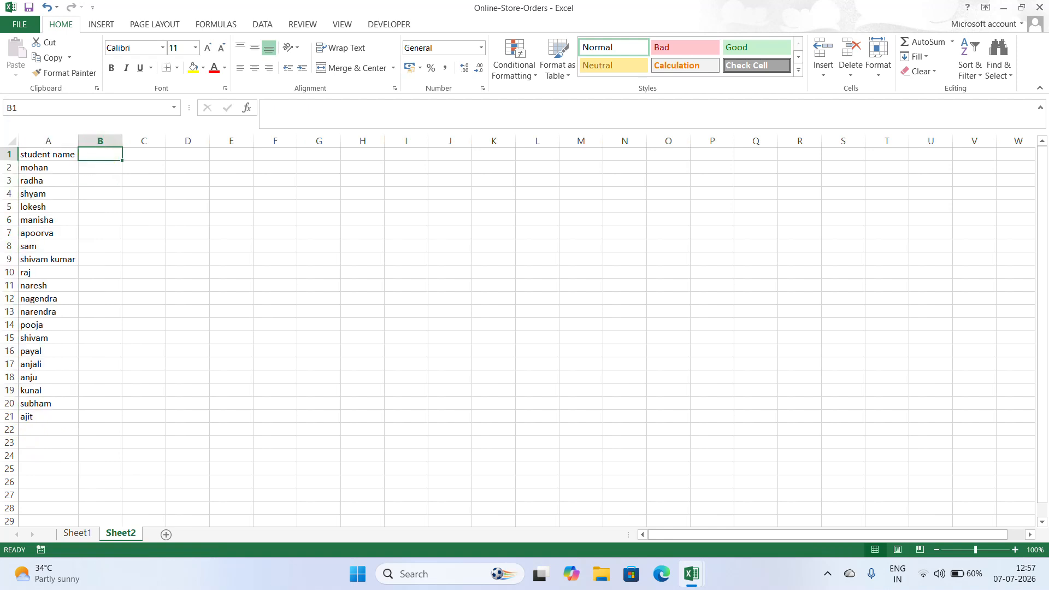
pyautogui.write('hindi')
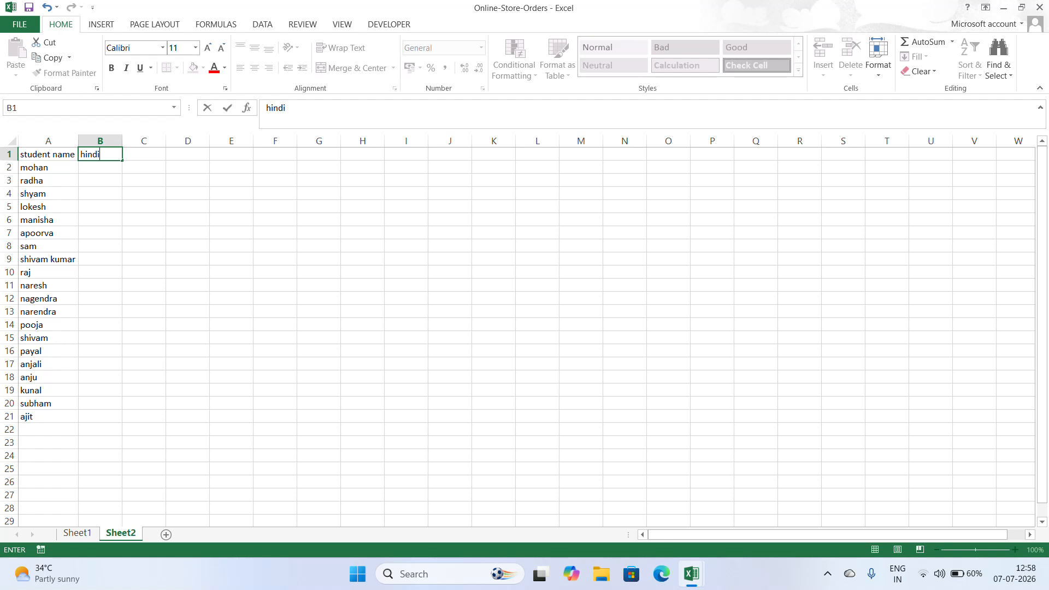
pyautogui.press('Tab')
pyautogui.write('eng')
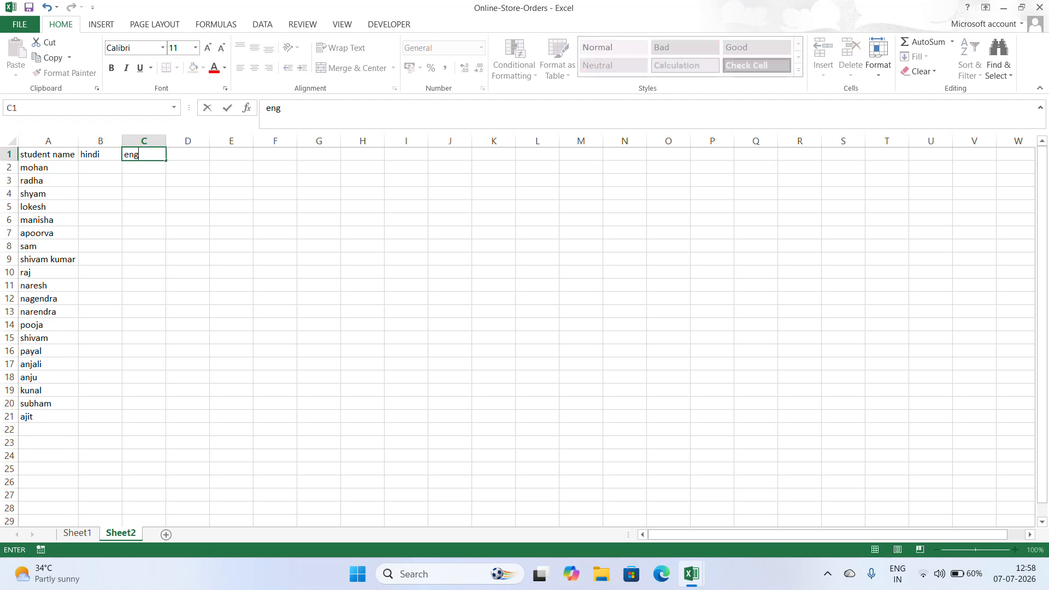
pyautogui.press('Tab')
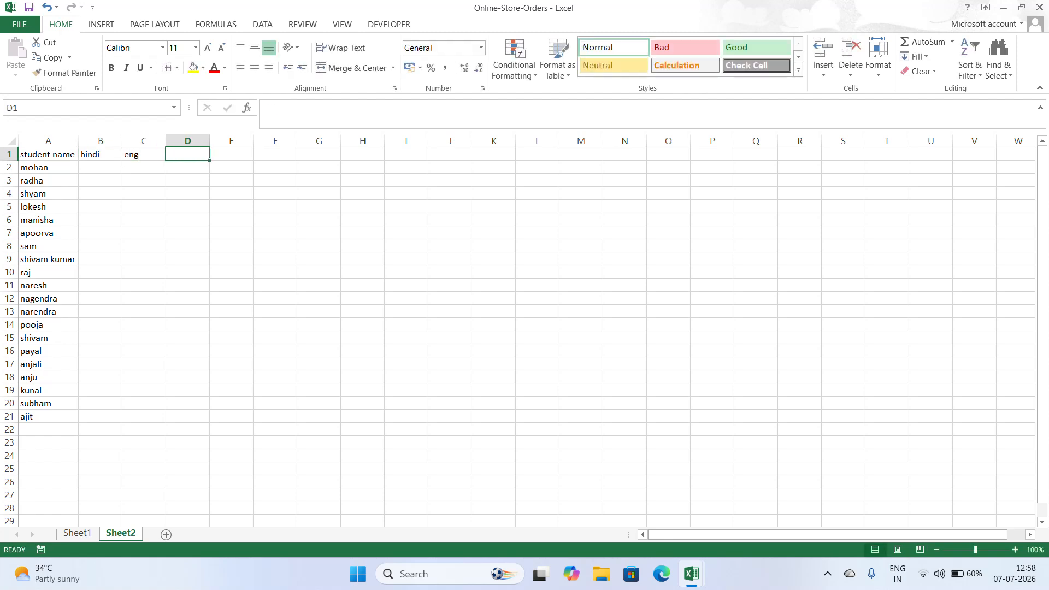
pyautogui.write('math')
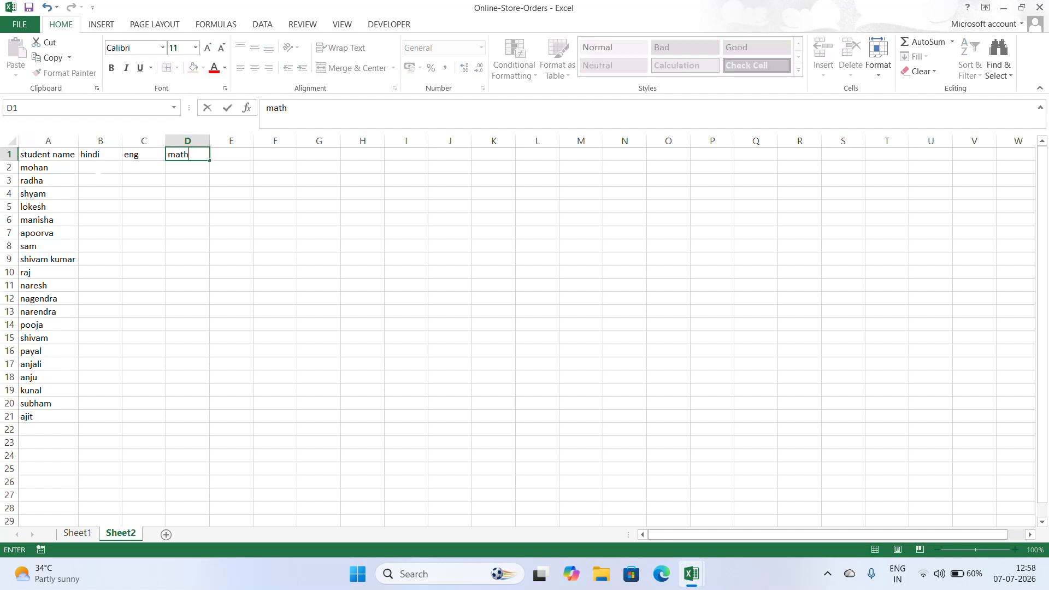
pyautogui.click(98, 175)
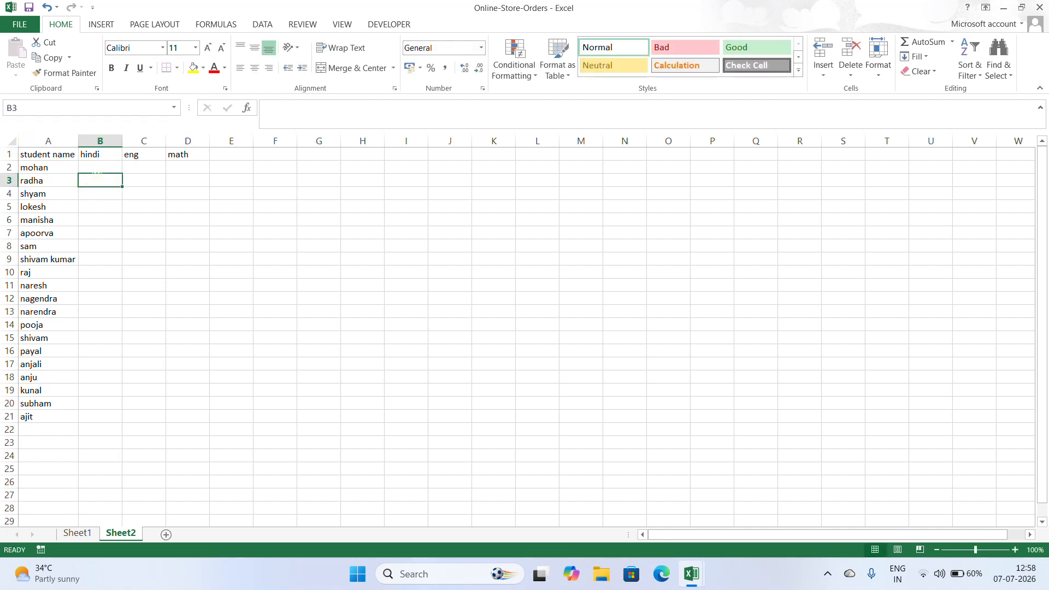
# Step: Enter the formula +randbetween(40,100) in cell B2 for the first student's hindi mark
pyautogui.moveTo(100, 167); pyautogui.dragTo(179, 418)
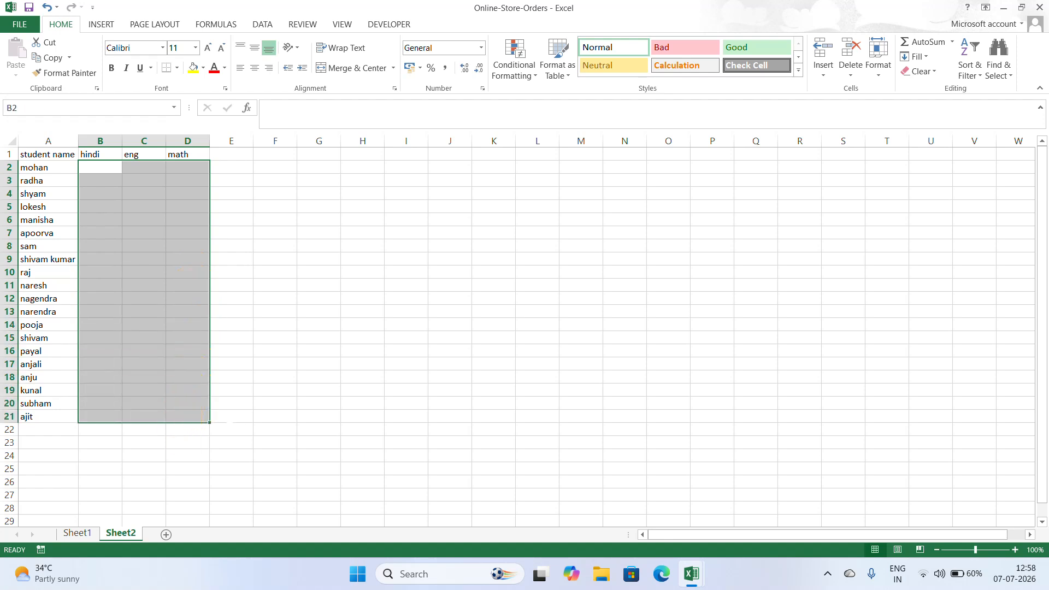
pyautogui.write('+r')
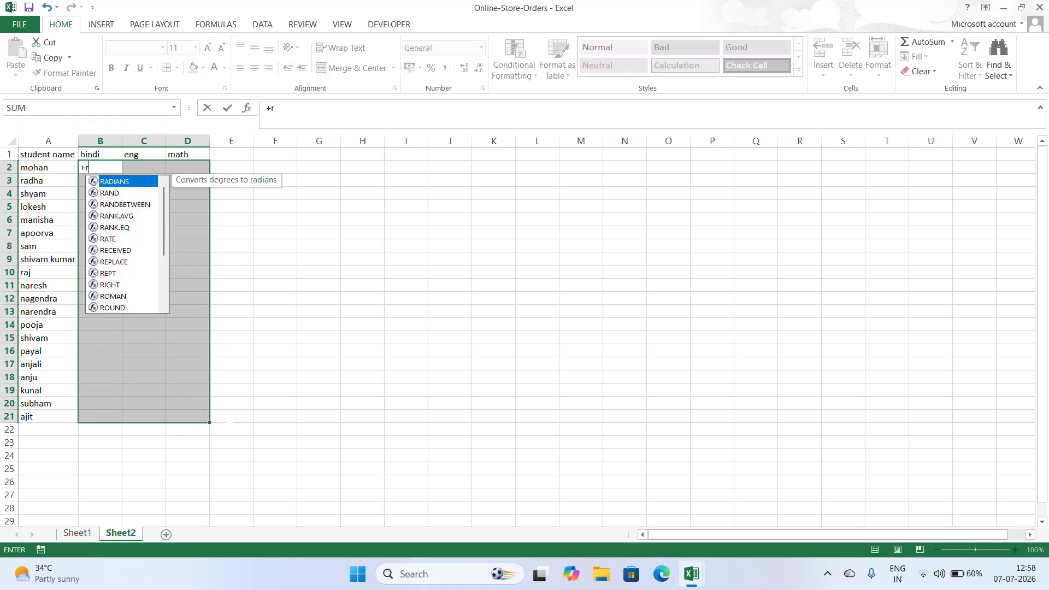
pyautogui.write('am=')
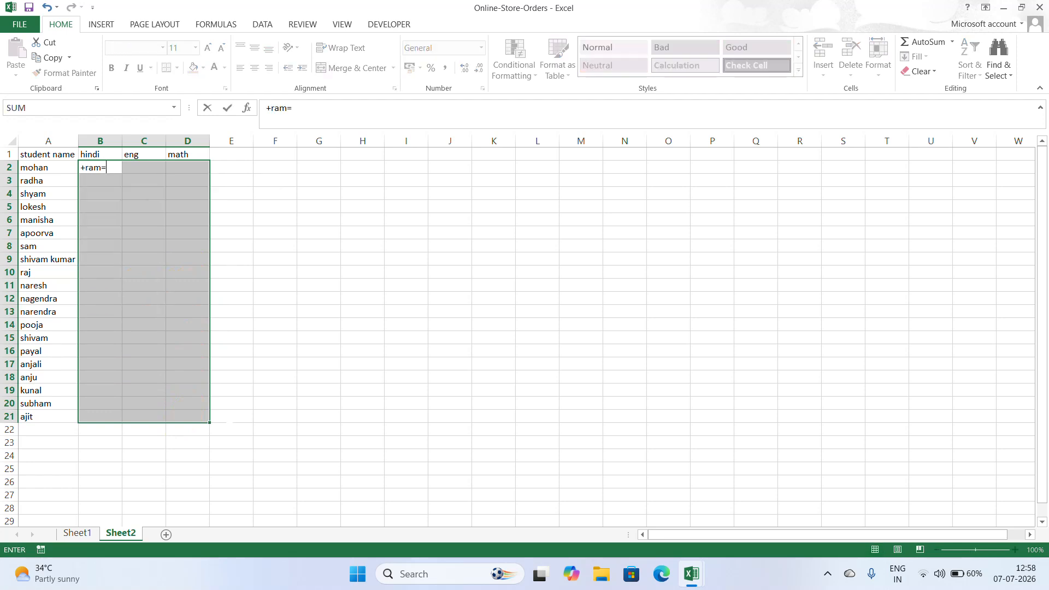
pyautogui.press('BackSpace')
pyautogui.press('BackSpace')
pyautogui.write('m')
pyautogui.press('BackSpace')
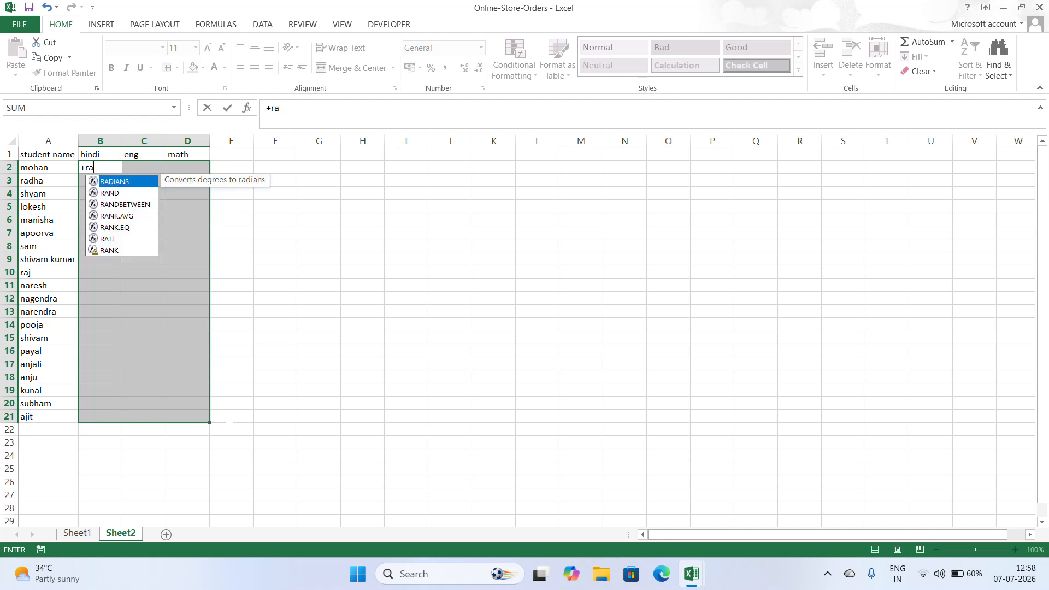
pyautogui.write('d')
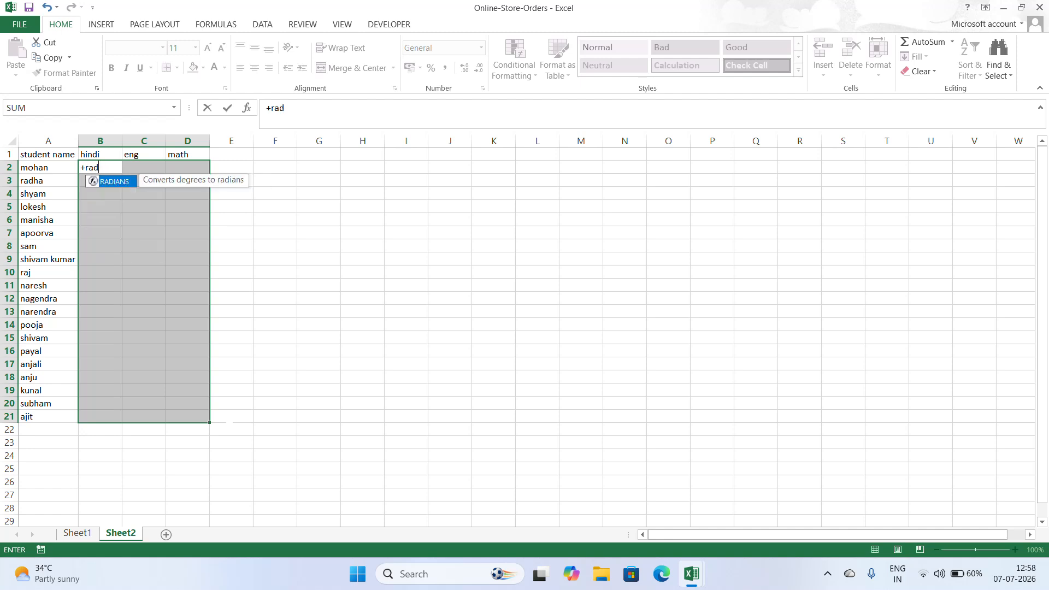
pyautogui.press('BackSpace')
pyautogui.write('nd')
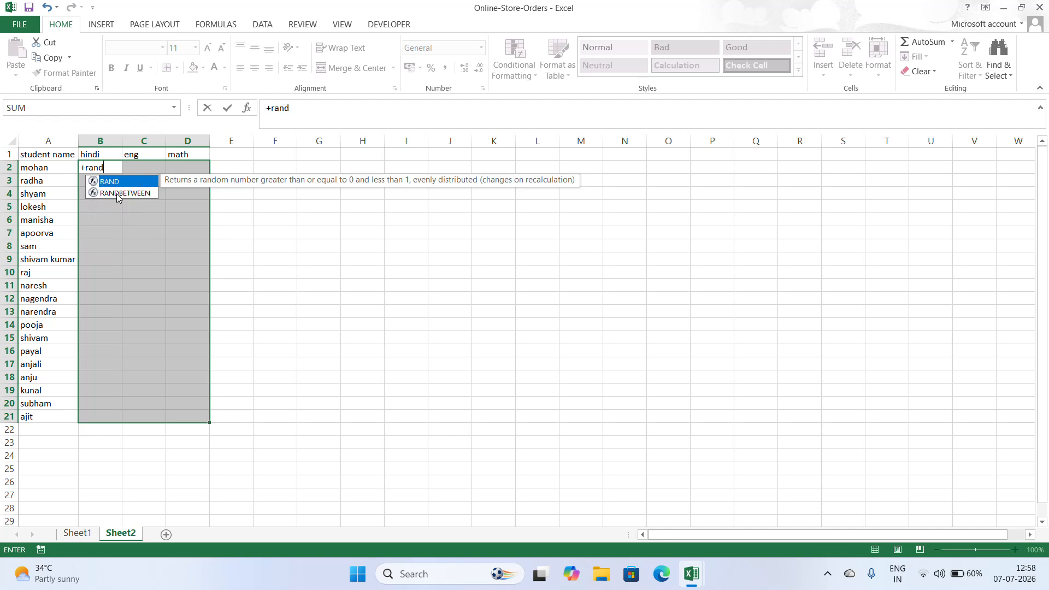
pyautogui.write('bet')
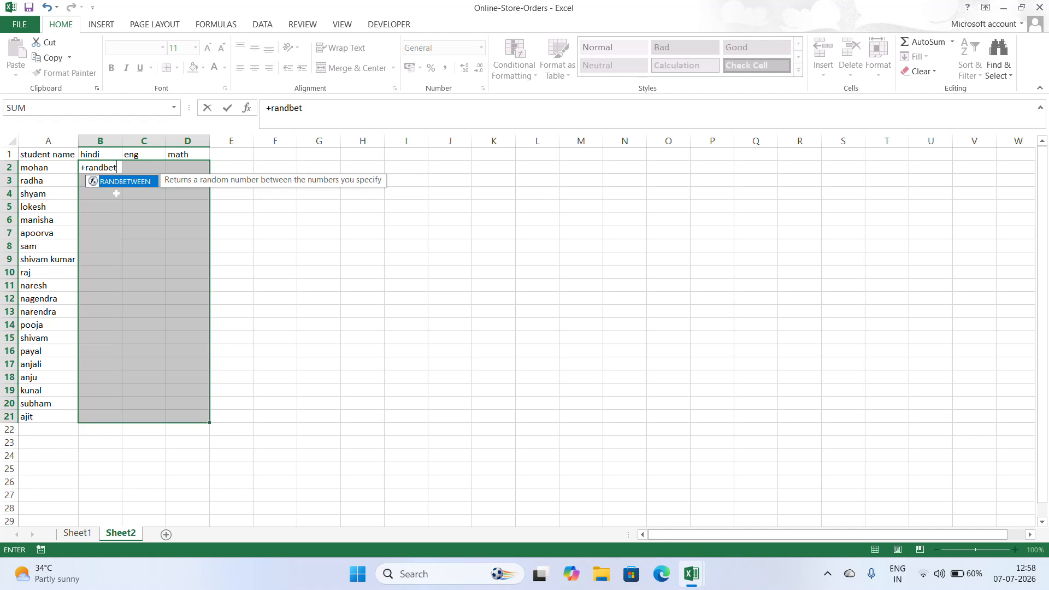
pyautogui.write('ween')
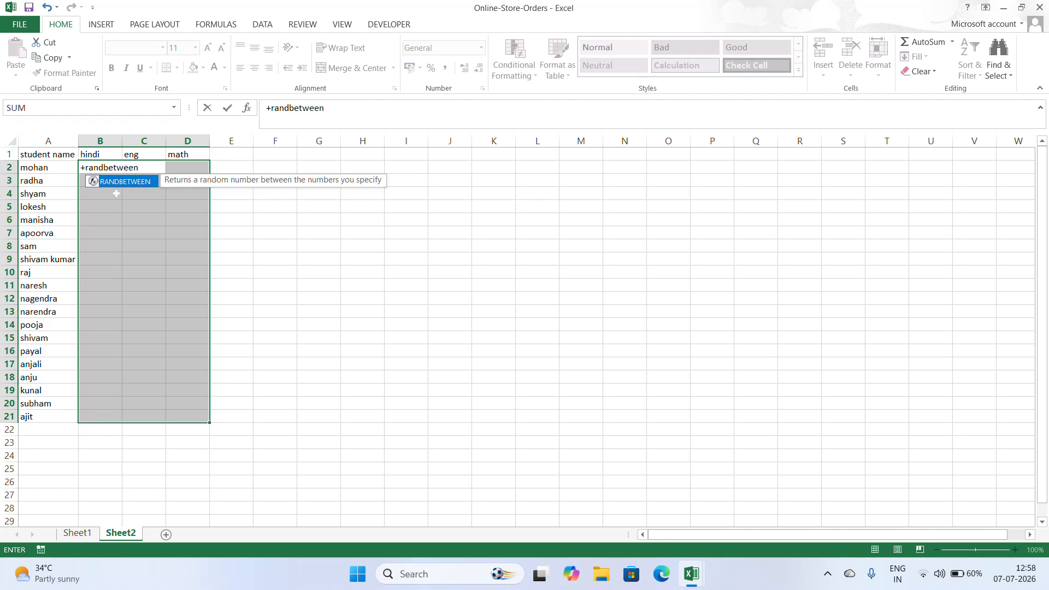
pyautogui.write('(')
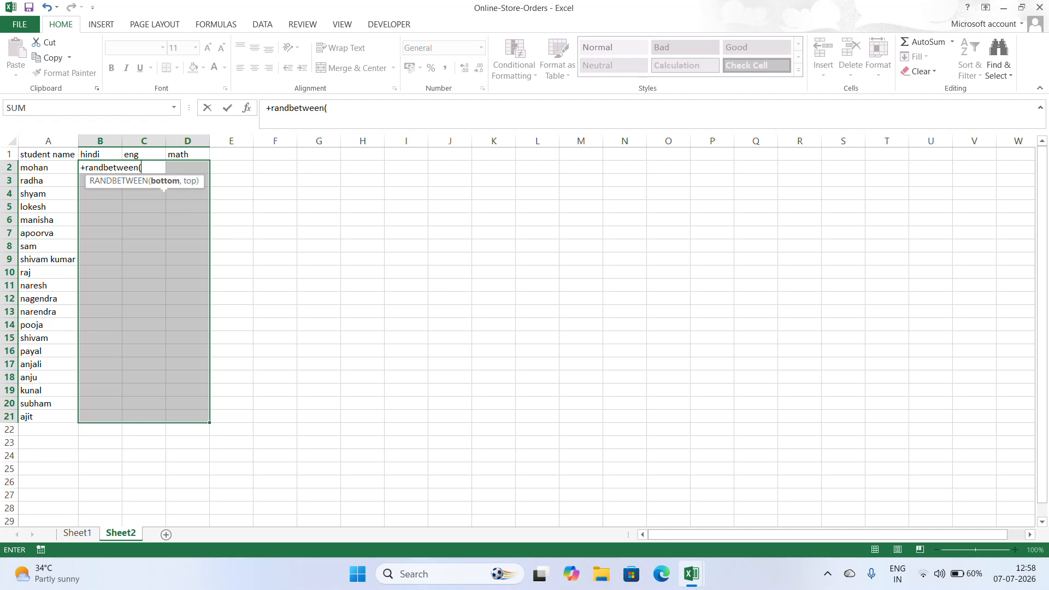
pyautogui.write('40')
pyautogui.write(',100)')
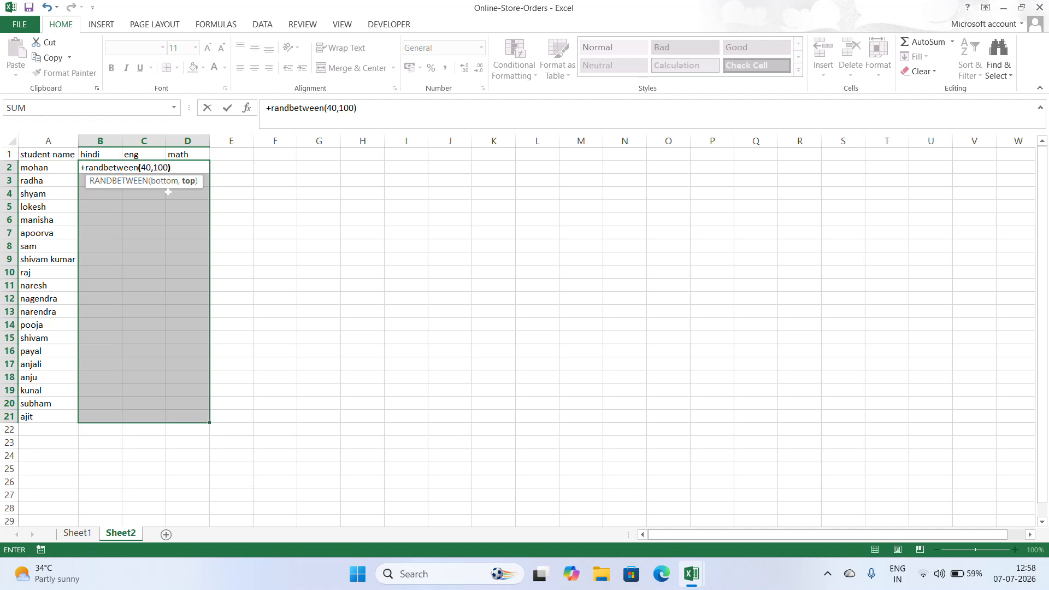
pyautogui.press('Return')
pyautogui.click(100, 180)
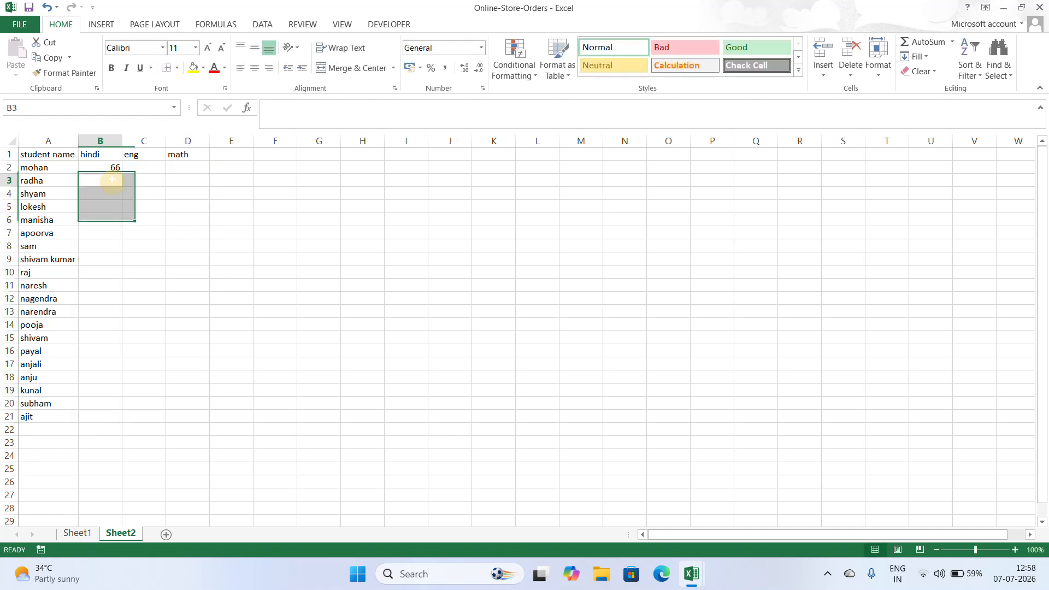
pyautogui.click(106, 170)
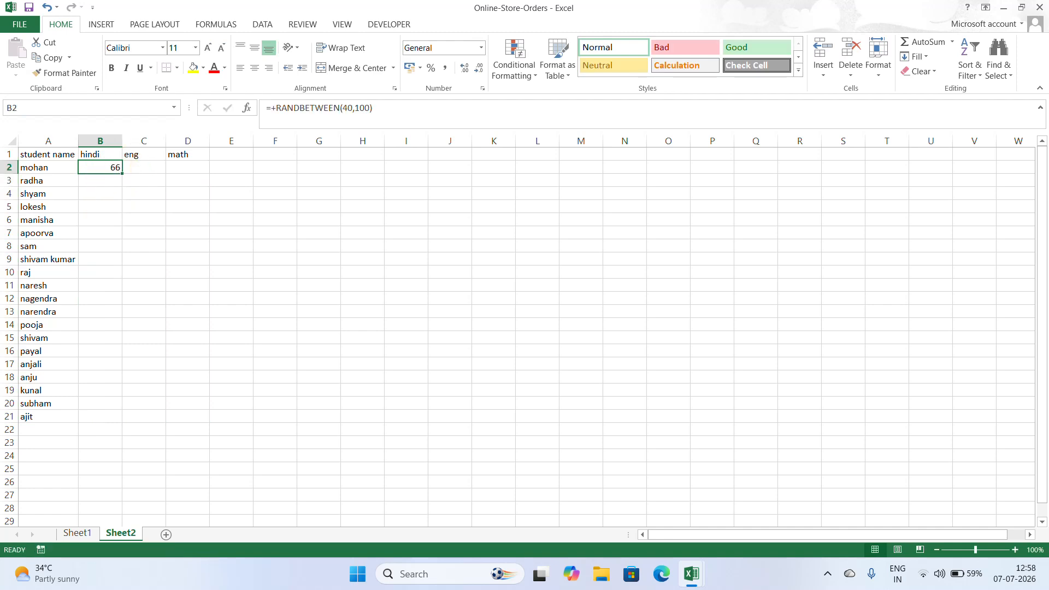
# Step: Enter the formula +RANDBETWEEN(40,100) in cell C2 for the first student's eng mark
pyautogui.click(142, 166)
pyautogui.write('+')
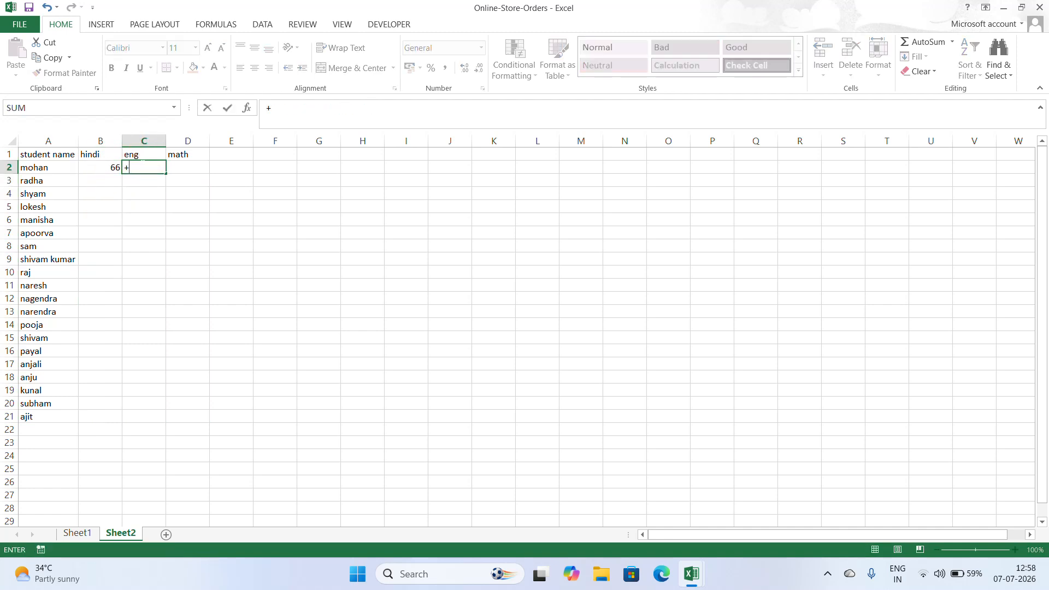
pyautogui.write('rand')
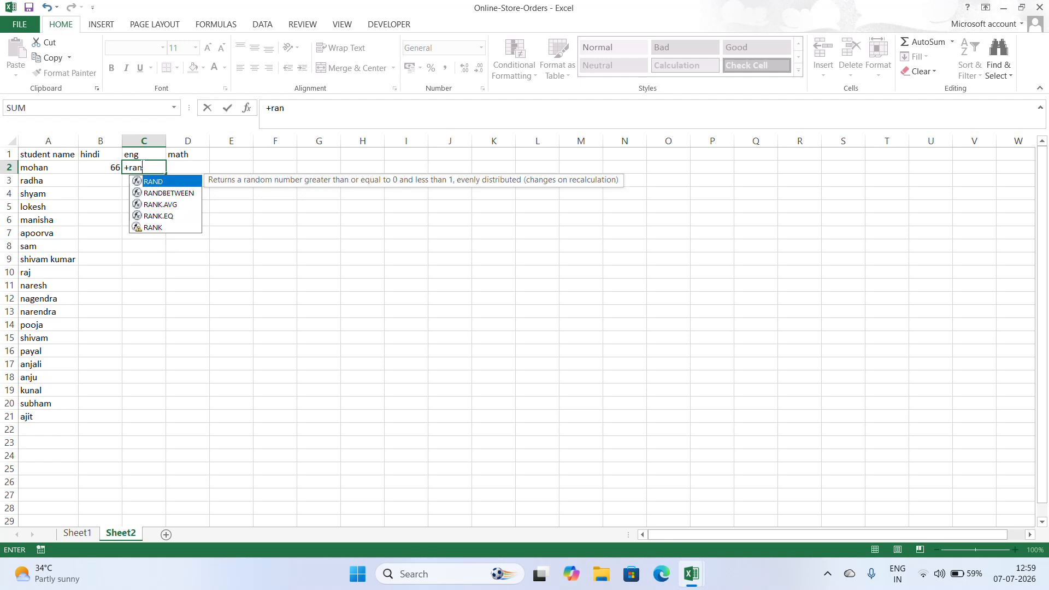
pyautogui.click(158, 193)
pyautogui.doubleClick(158, 193)
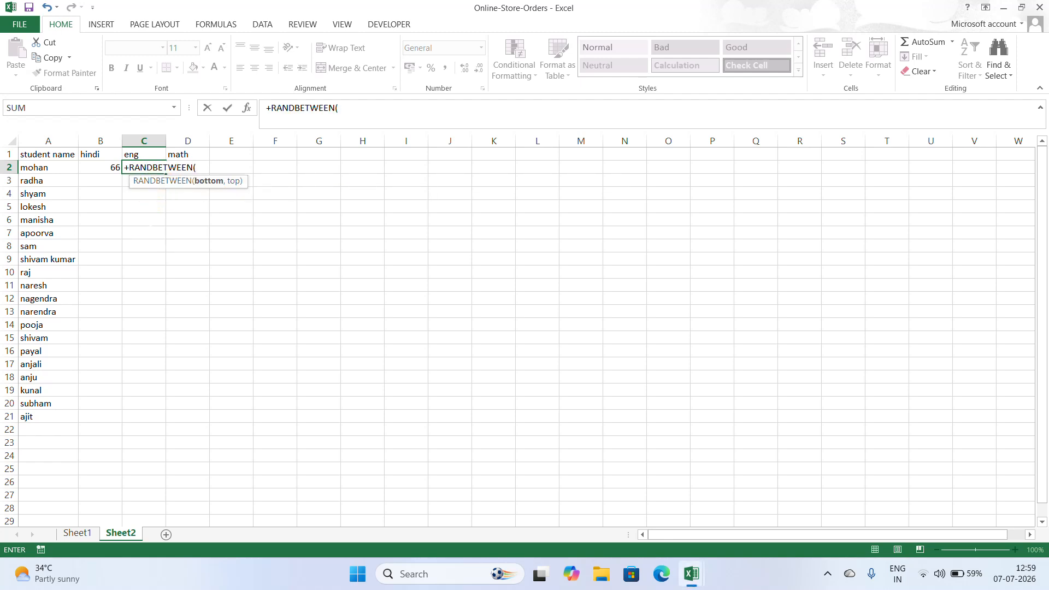
pyautogui.write('40,100')
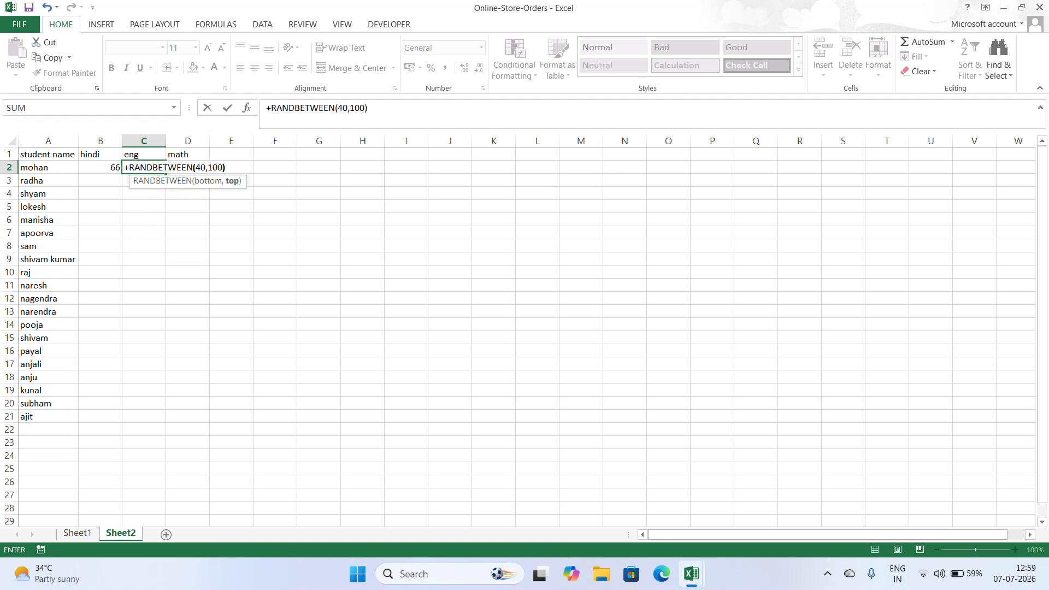
pyautogui.click(158, 193)
# Step: Enter +RANDBETWEEN(40,100) in cell D2 for the math mark and fill the formulas in B2:D2 down to row 21
pyautogui.click(187, 164)
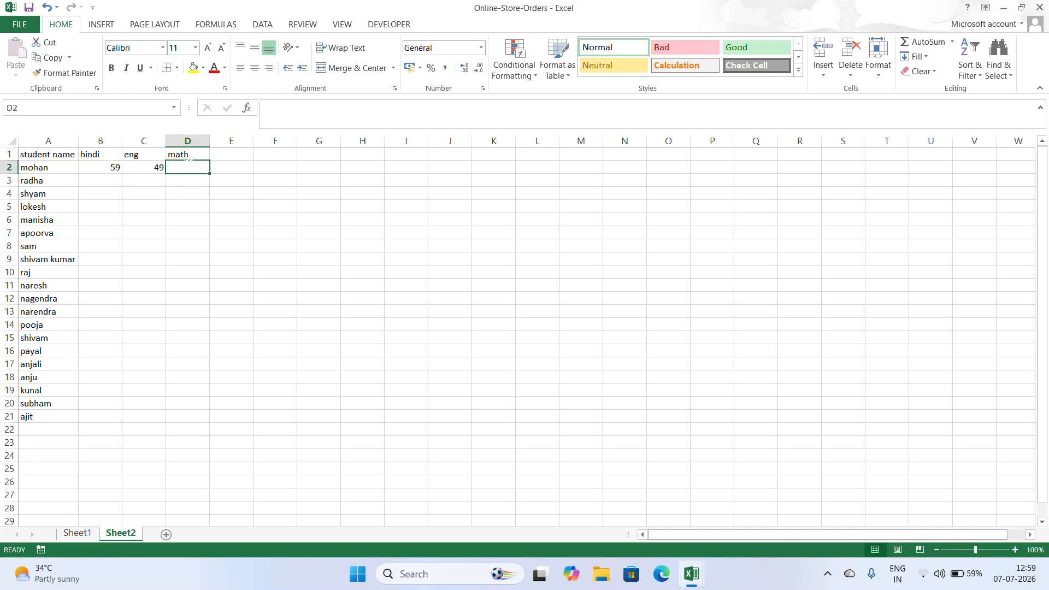
pyautogui.write('+ra')
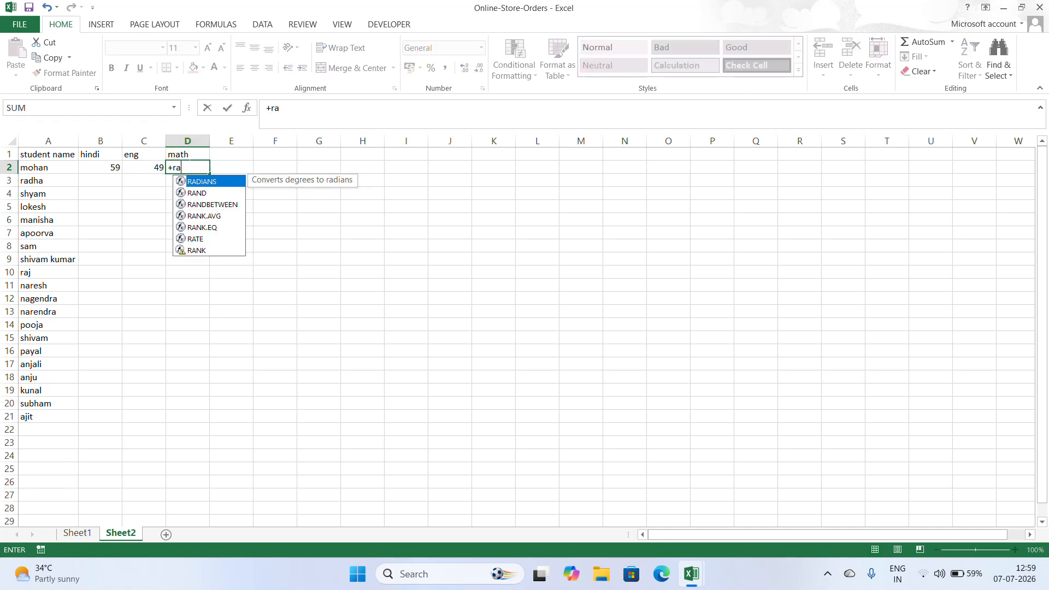
pyautogui.press('Down')
pyautogui.press('Down')
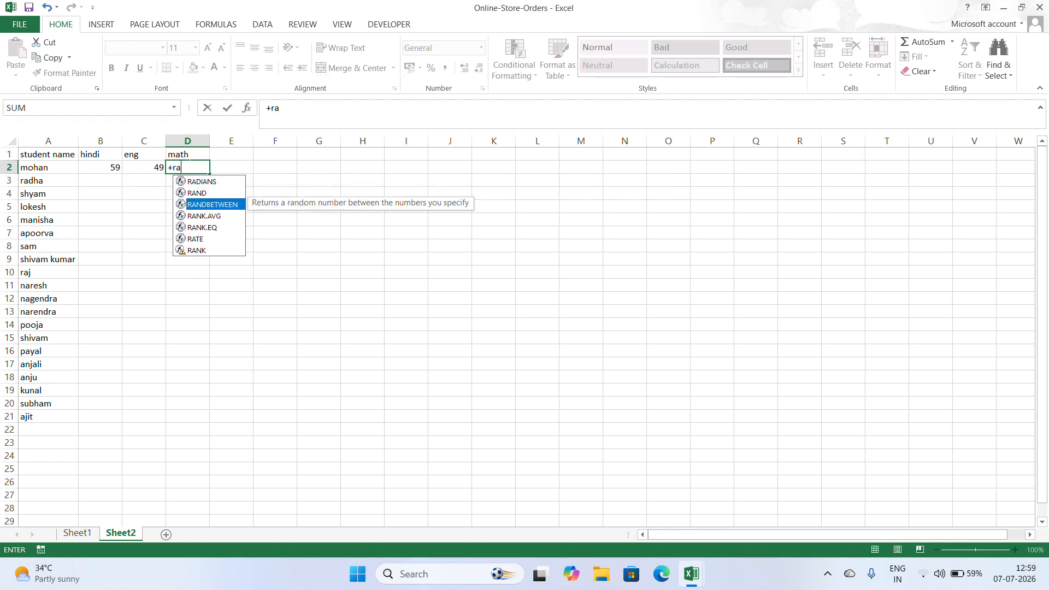
pyautogui.press('Tab')
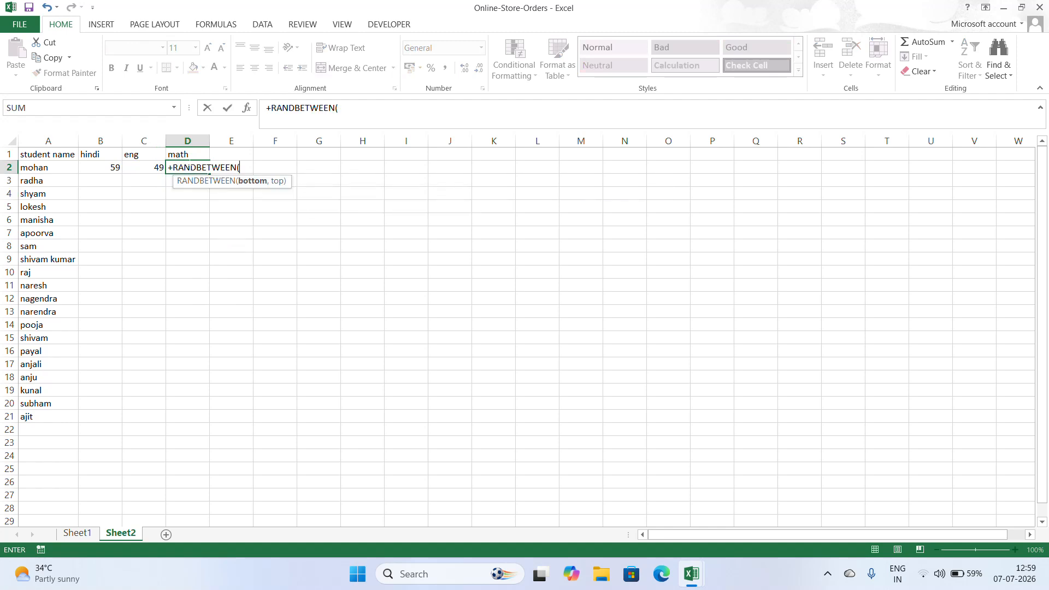
pyautogui.write('40,100')
pyautogui.press('Return')
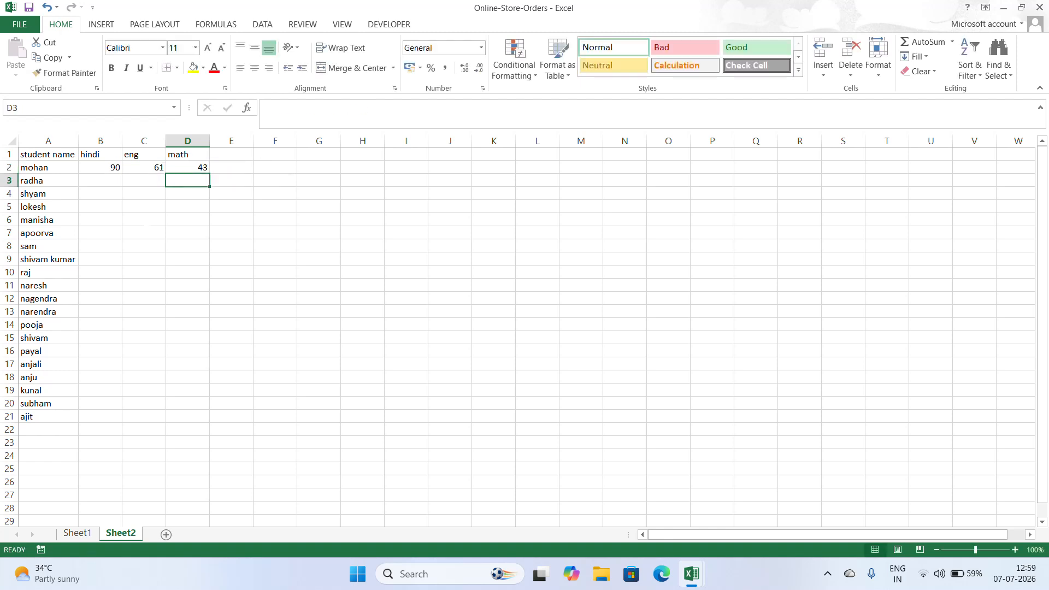
pyautogui.moveTo(101, 167); pyautogui.dragTo(170, 424)
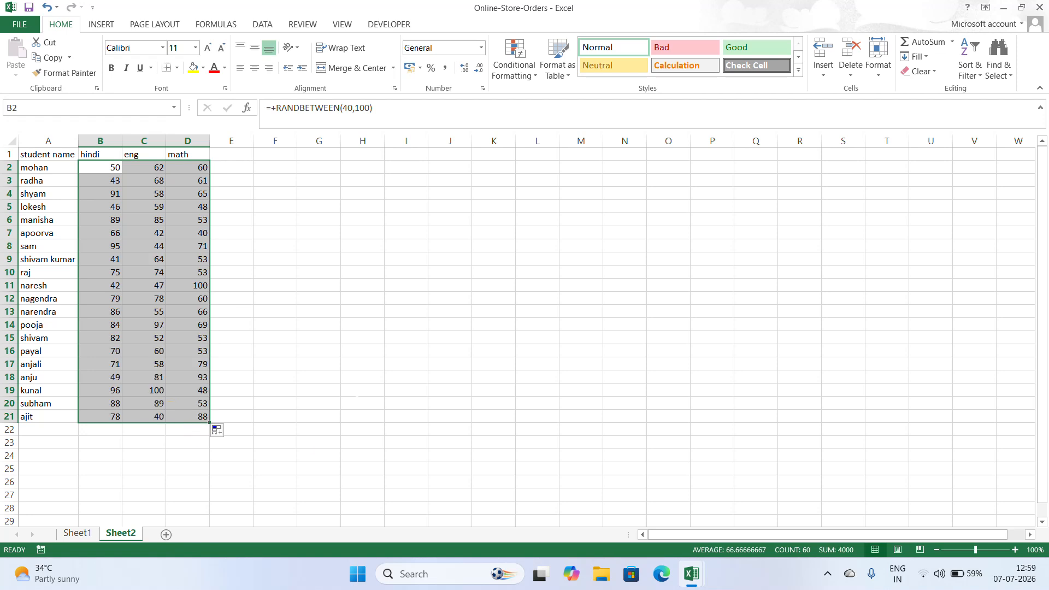
# Step: Clear the marks in B2:D21 and enter +RANDBETWEEN(40,100) into the whole range at once
pyautogui.press('Delete')
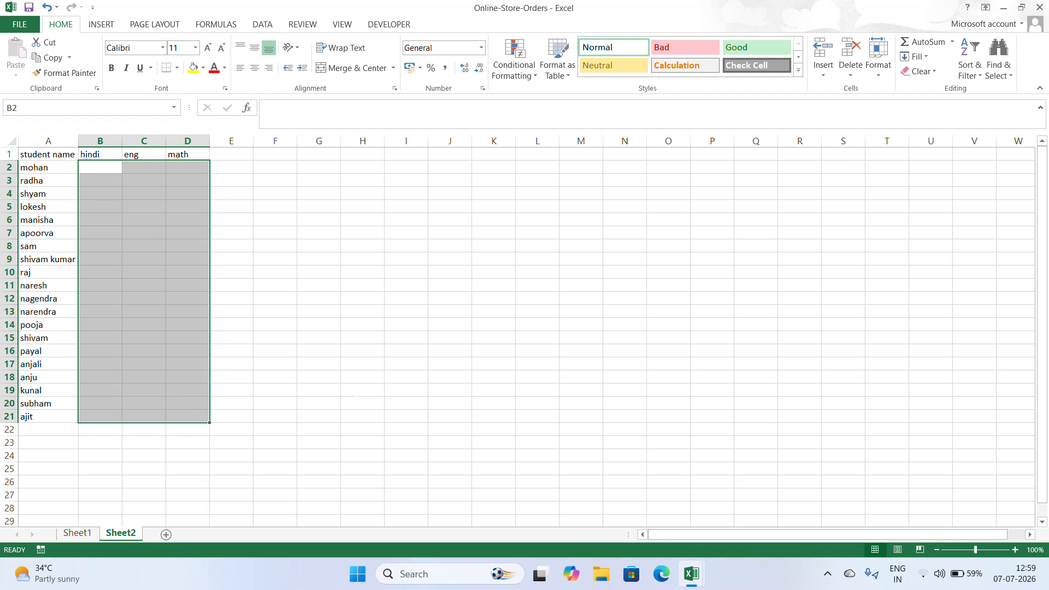
pyautogui.write('+rand')
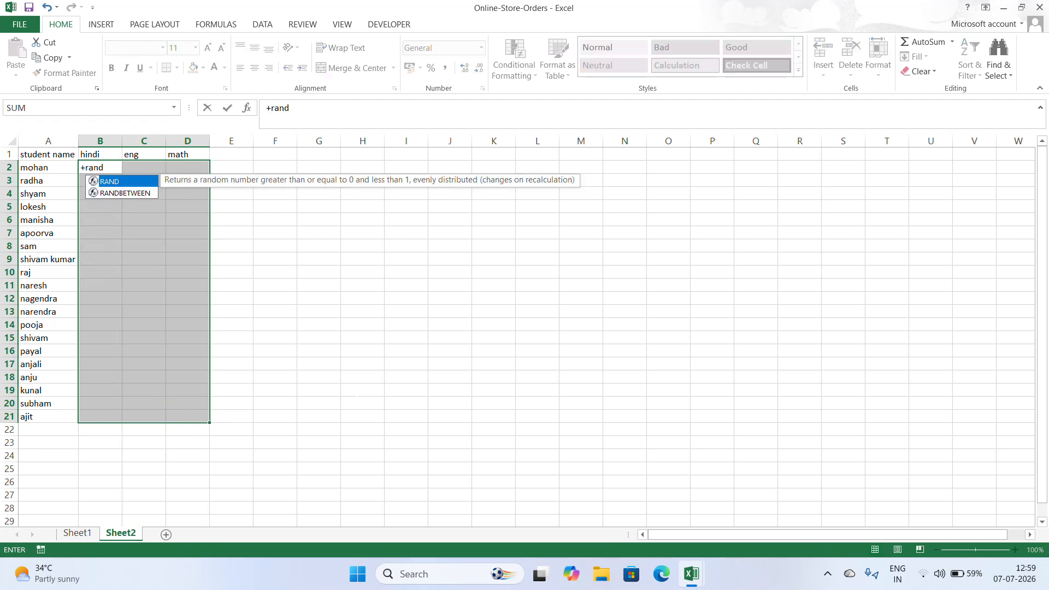
pyautogui.press('Down')
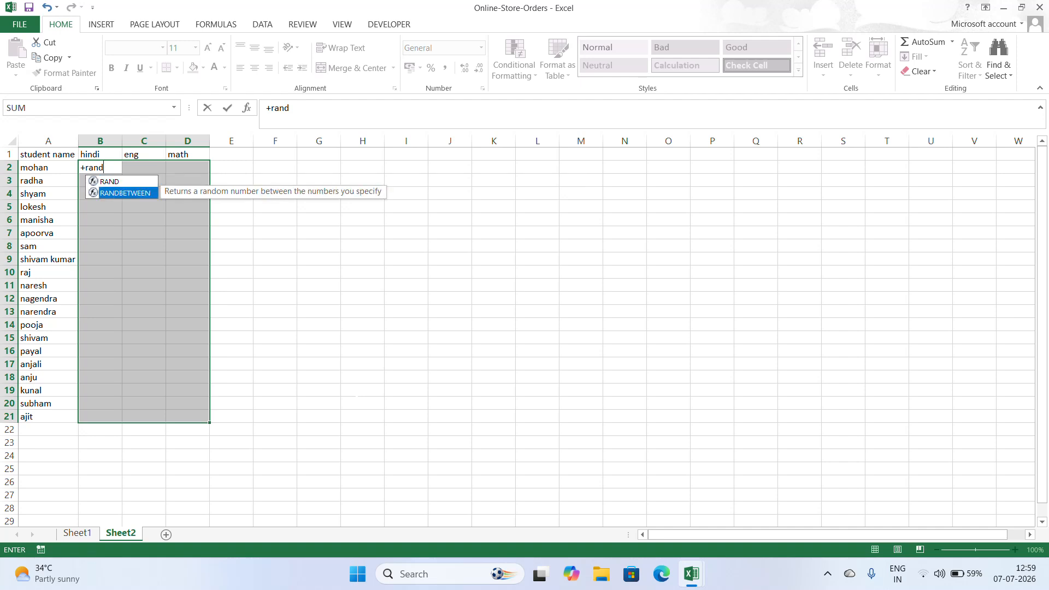
pyautogui.press('Tab')
pyautogui.write('40')
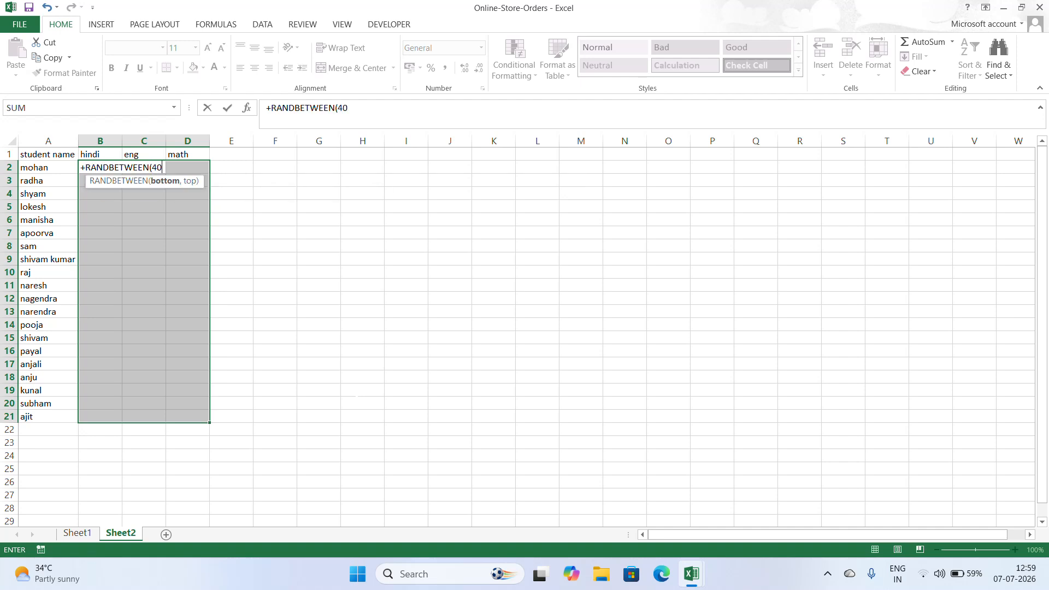
pyautogui.write(',100')
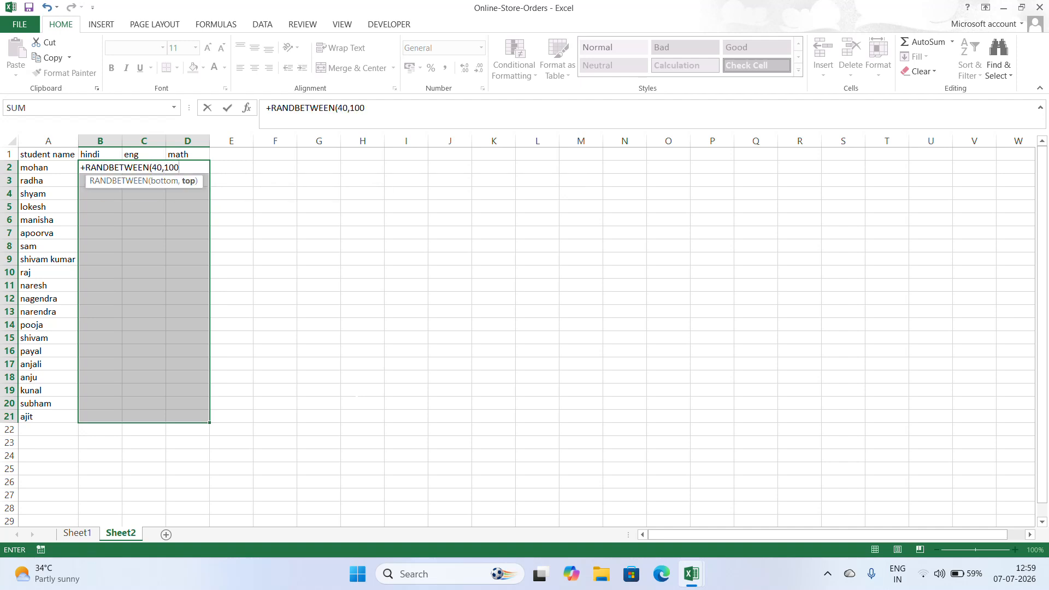
pyautogui.write(')')
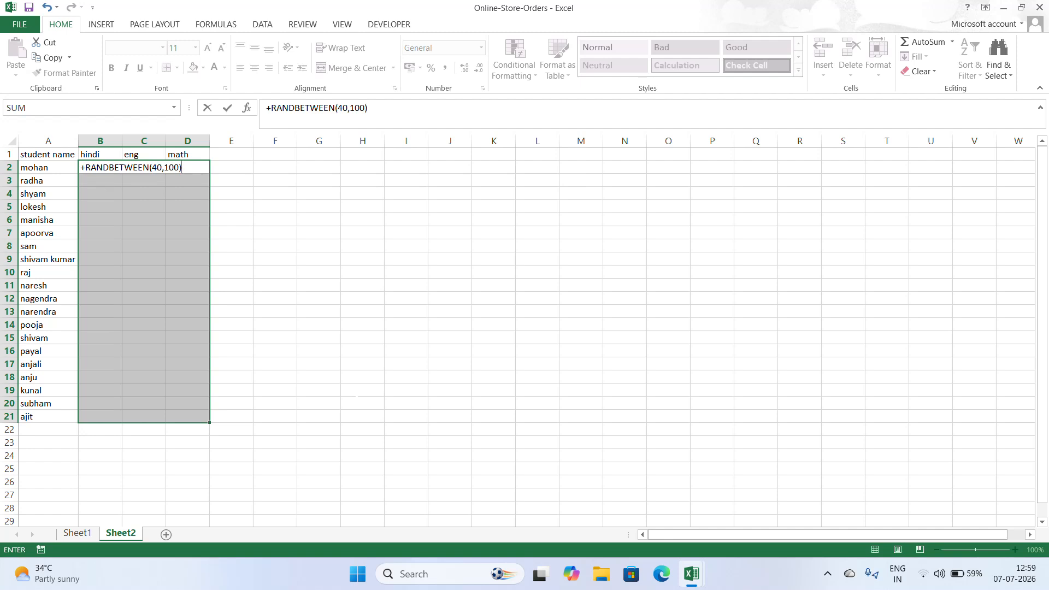
pyautogui.hotkey('ctrl', 'Return')
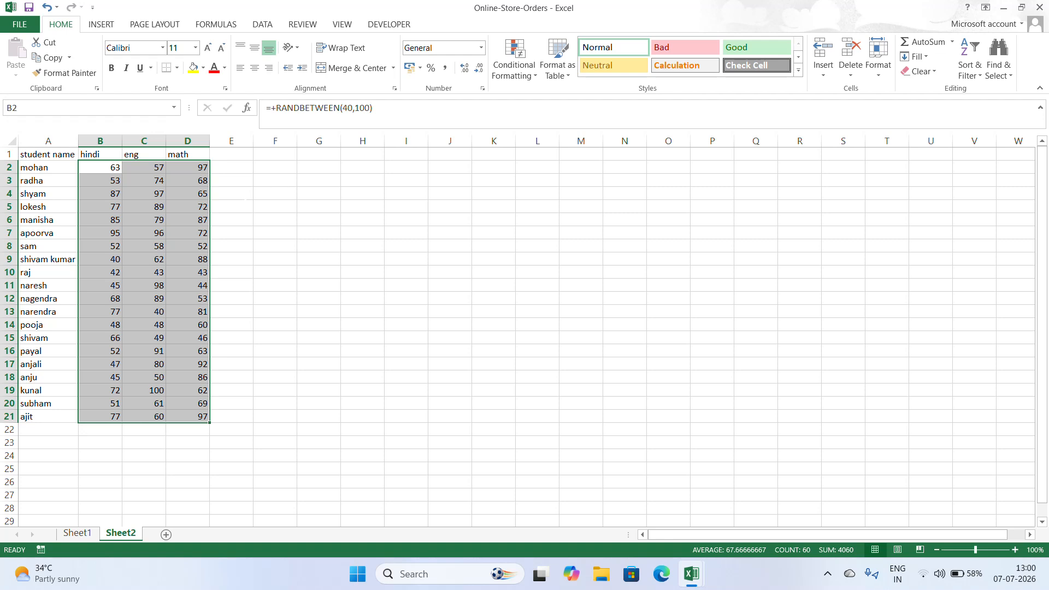
# Step: Enter the heading "totall" in cell E1
pyautogui.click(229, 193)
pyautogui.click(227, 153)
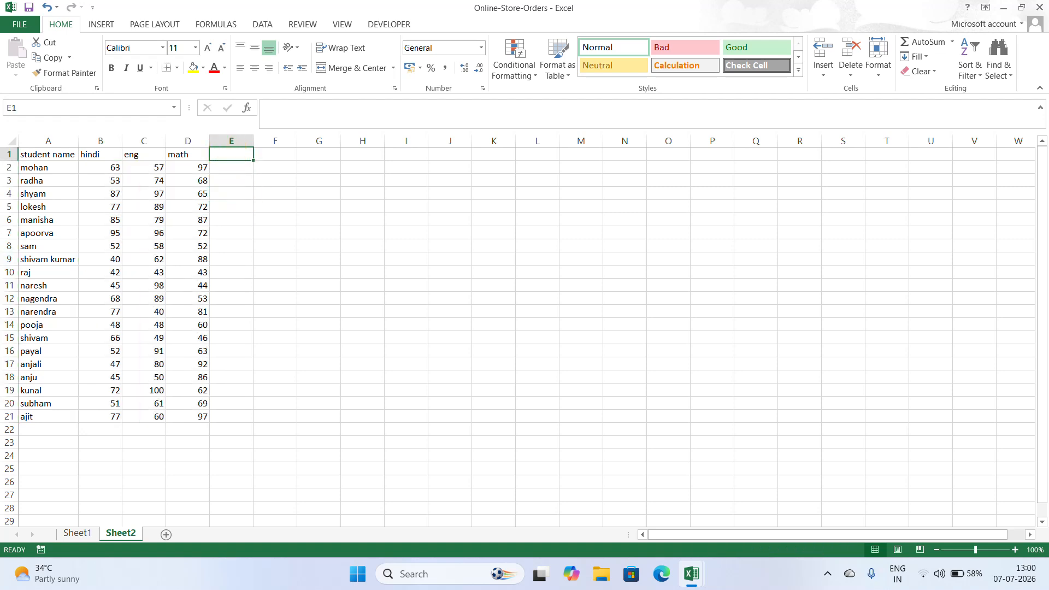
pyautogui.write('totall')
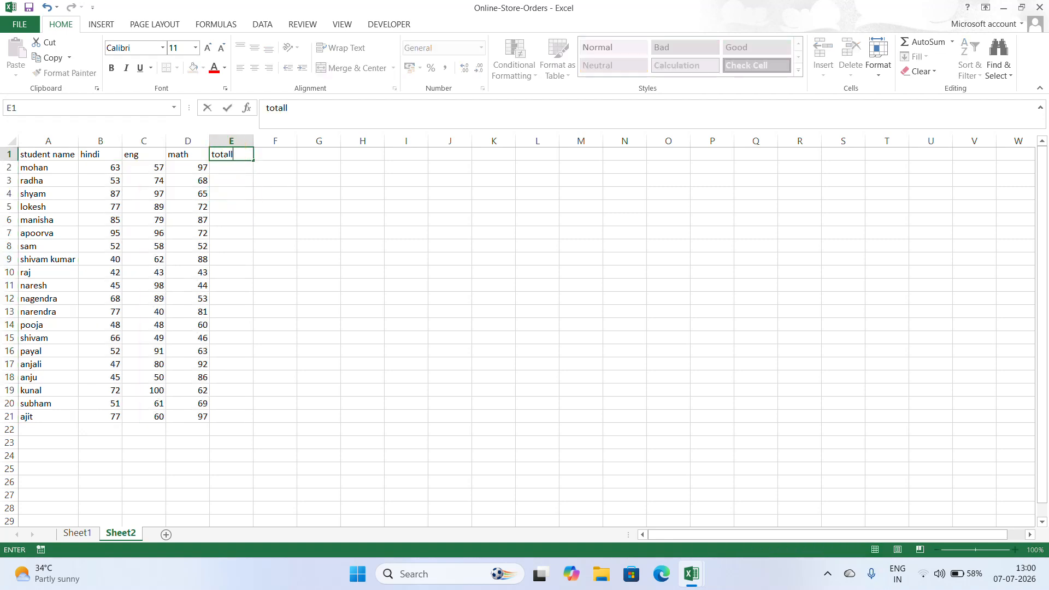
pyautogui.press('Return')
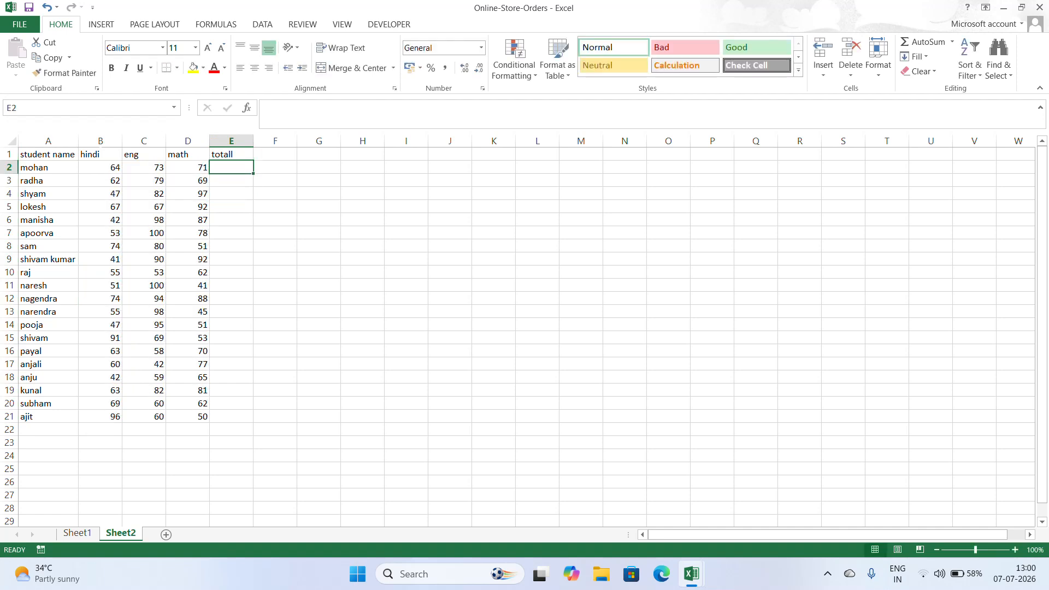
# Step: Replace the RANDBETWEEN formulas in B2:D21 with their fixed values by copying the range and pasting values over it
pyautogui.moveTo(112, 167); pyautogui.dragTo(186, 416)
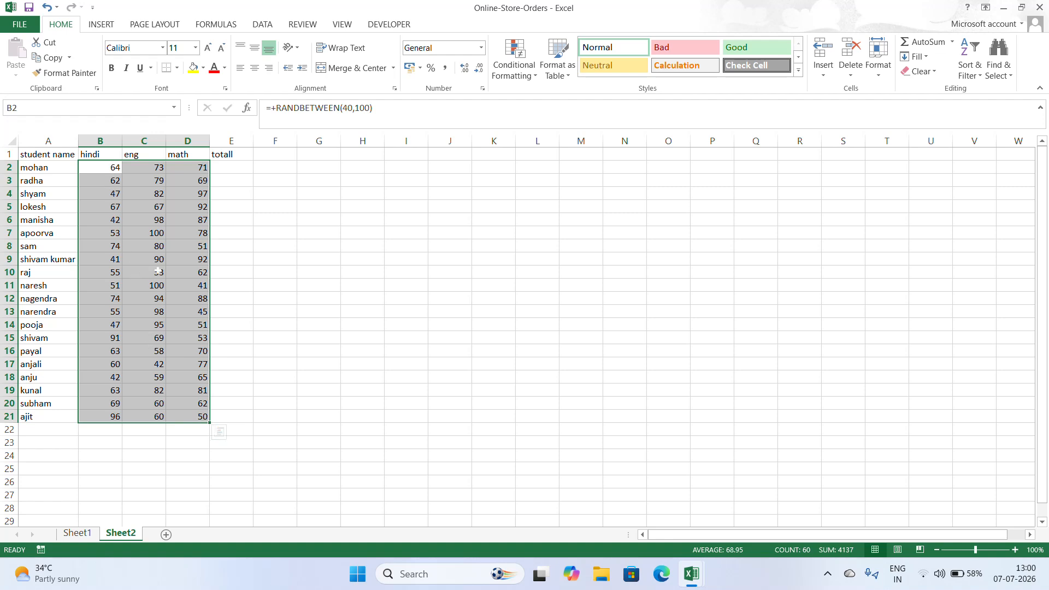
pyautogui.click(50, 58)
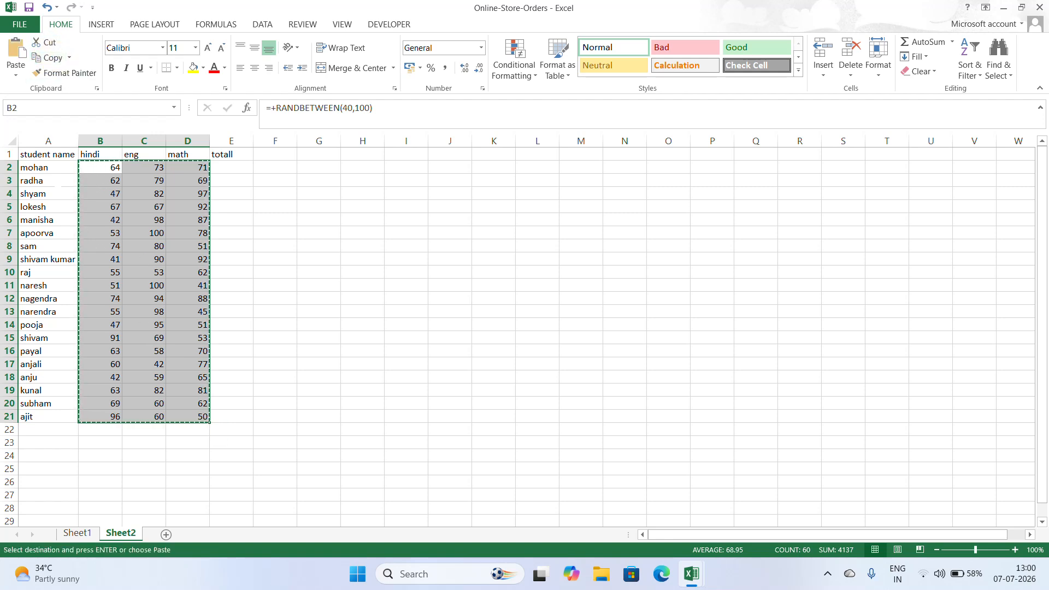
pyautogui.click(16, 69)
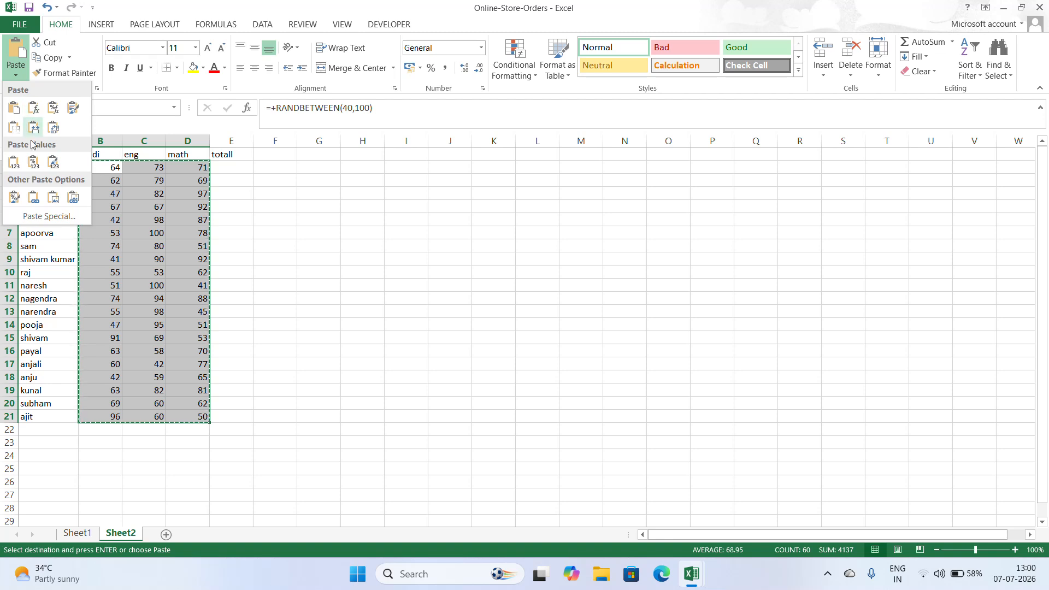
pyautogui.click(14, 162)
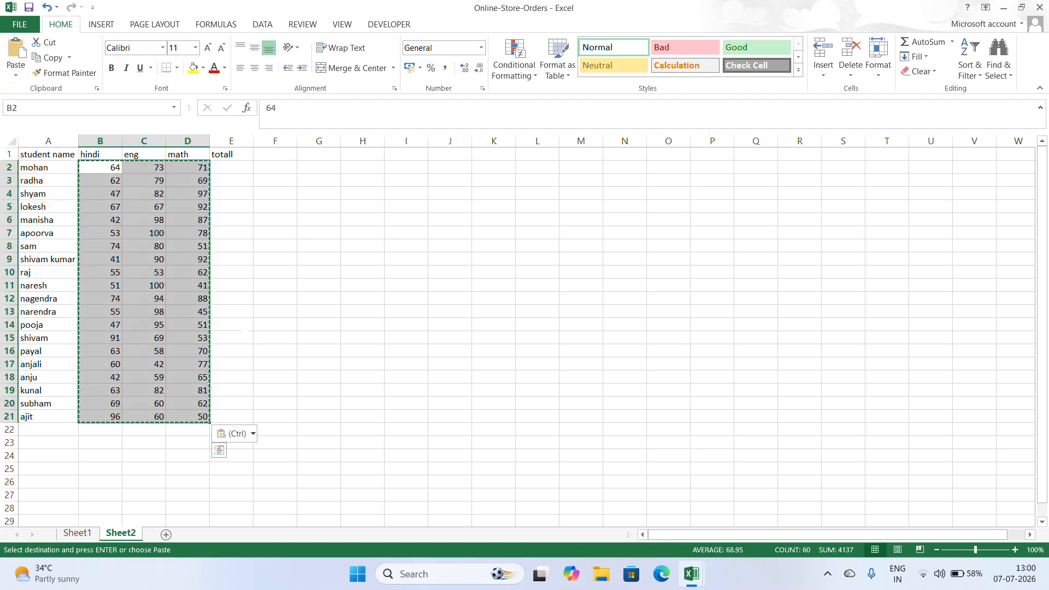
pyautogui.click(229, 164)
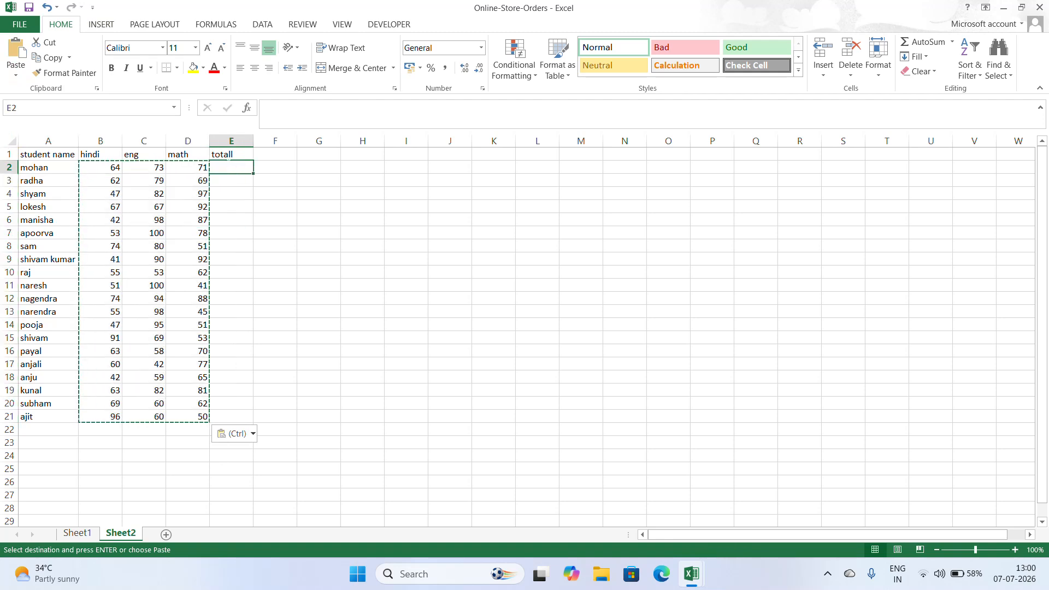
pyautogui.press('Escape')
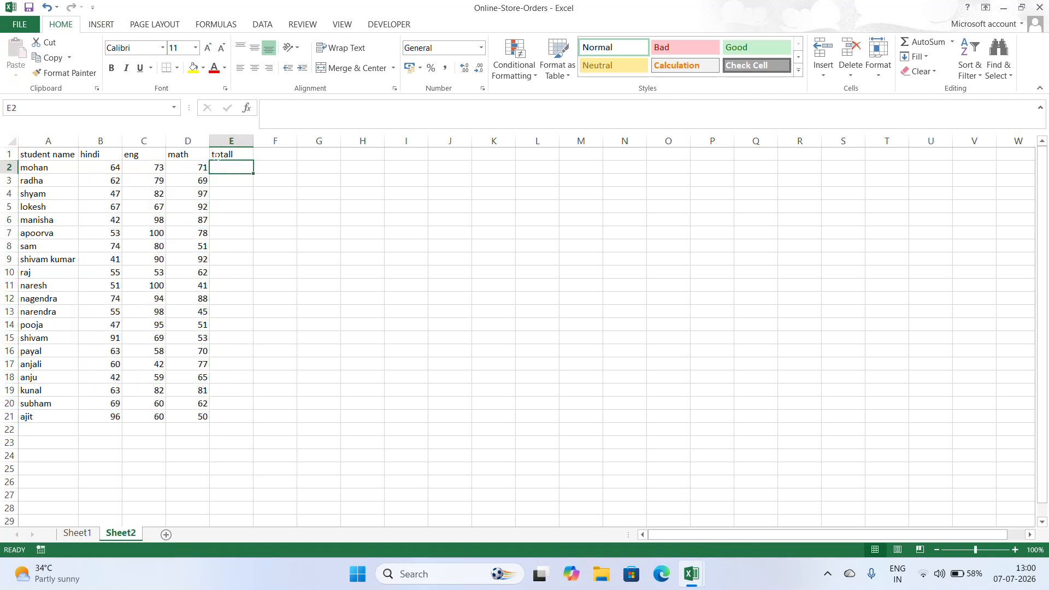
# Step: Insert a new column between student name and hindi and enter the heading "roll no." in cell B1
pyautogui.click(100, 141)
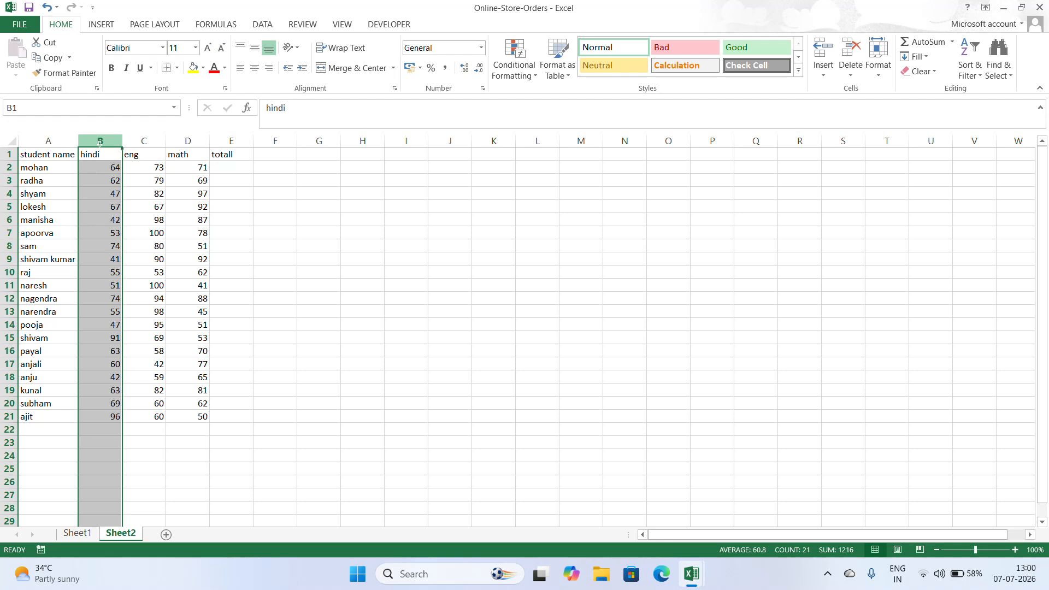
pyautogui.hotkey('ctrl', 'shift', '+')
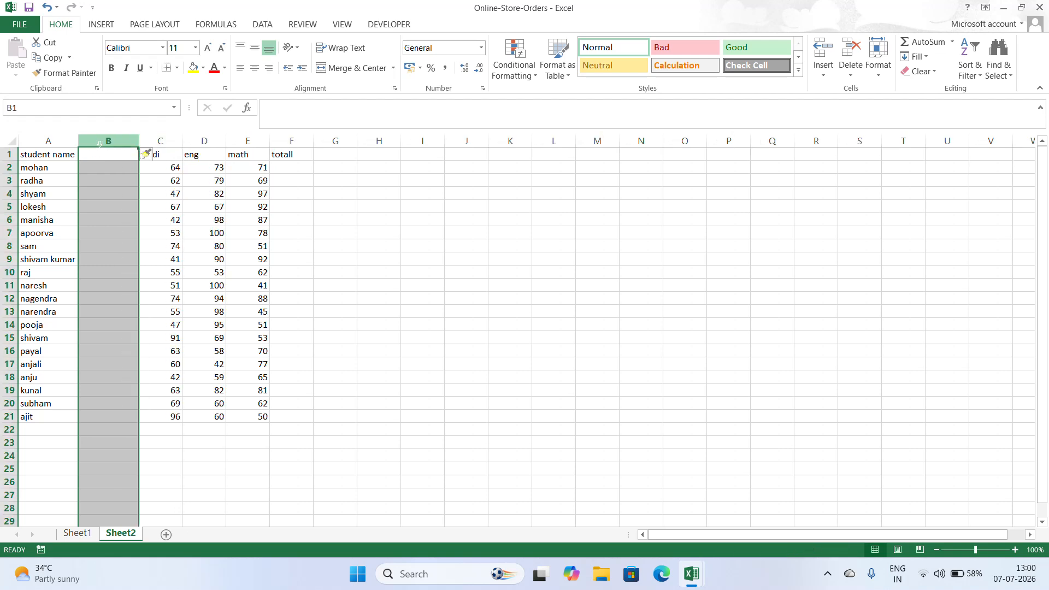
pyautogui.click(101, 156)
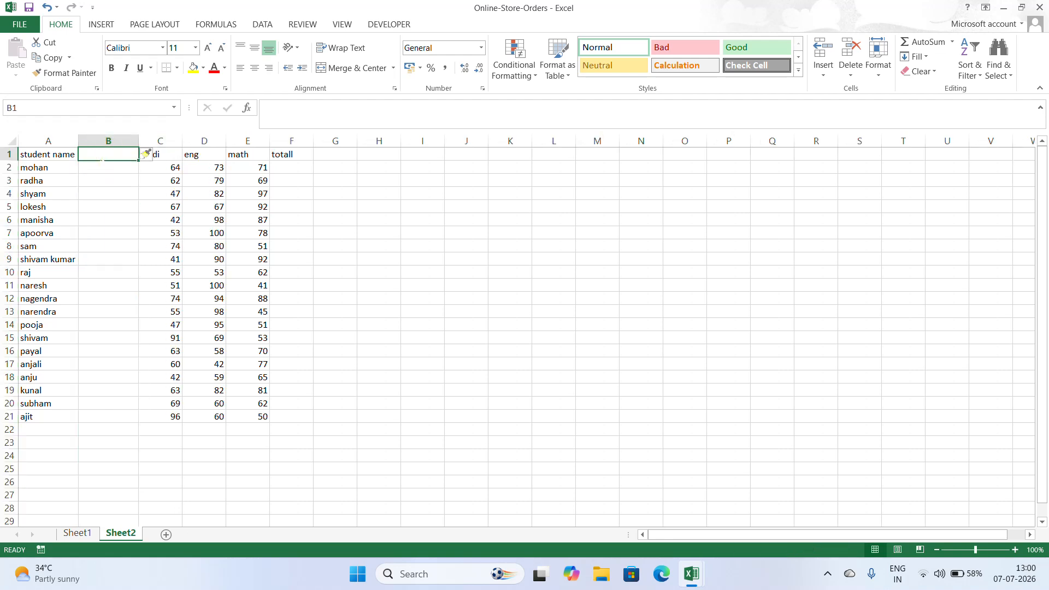
pyautogui.write('roll no.')
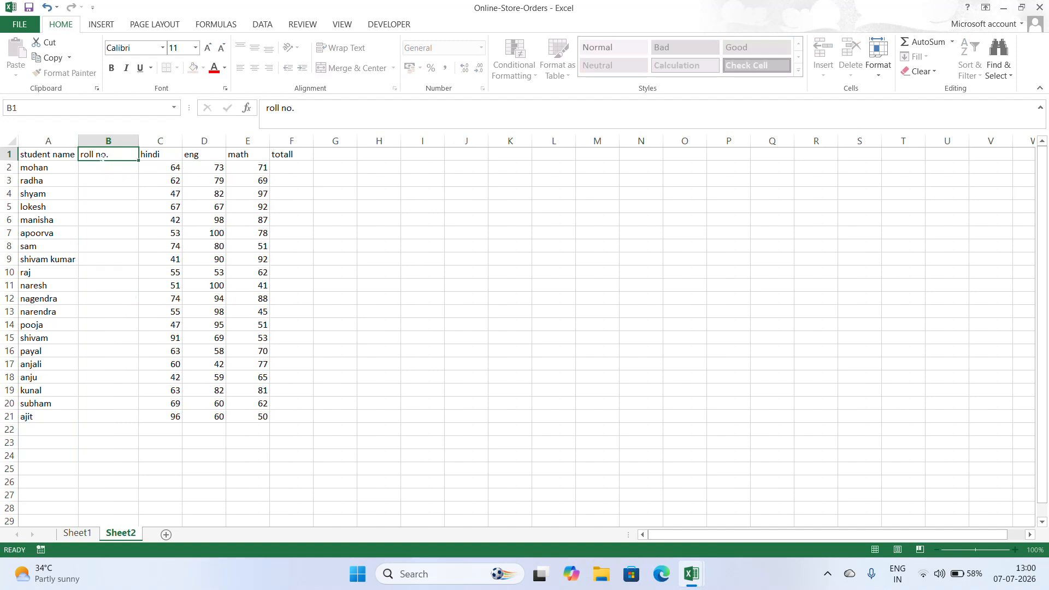
pyautogui.press('Return')
# Step: Enter roll numbers 1 and 2 in B2 and B3 and fill the series down to cell B21
pyautogui.write('1')
pyautogui.press('Return')
pyautogui.write('2')
pyautogui.press('Return')
pyautogui.moveTo(108, 167); pyautogui.dragTo(103, 421)
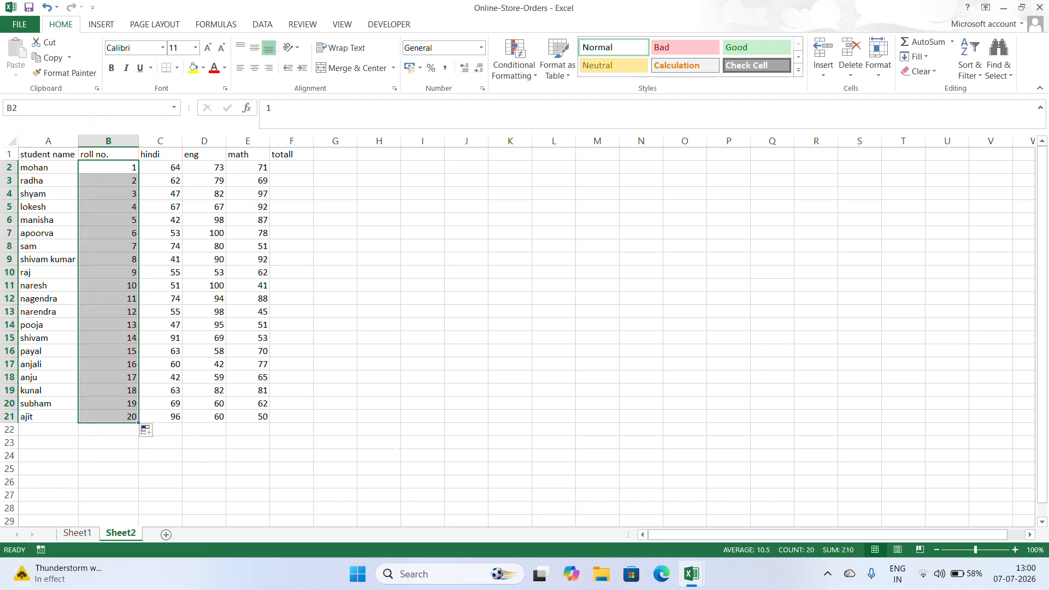
pyautogui.click(379, 442)
# Step: Correct the heading in cell F1 to "total"
pyautogui.click(282, 168)
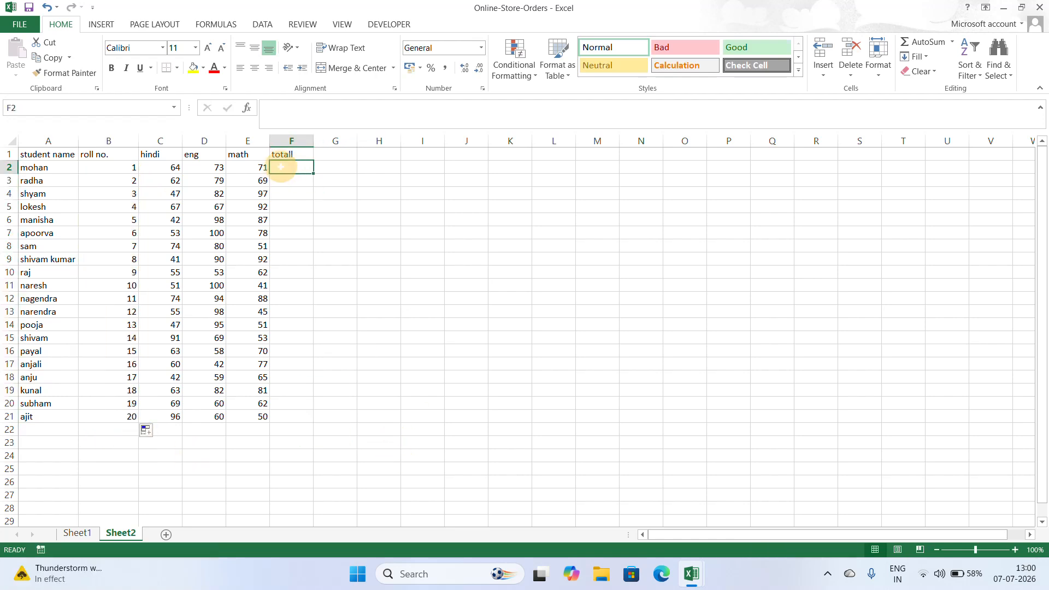
pyautogui.click(294, 151)
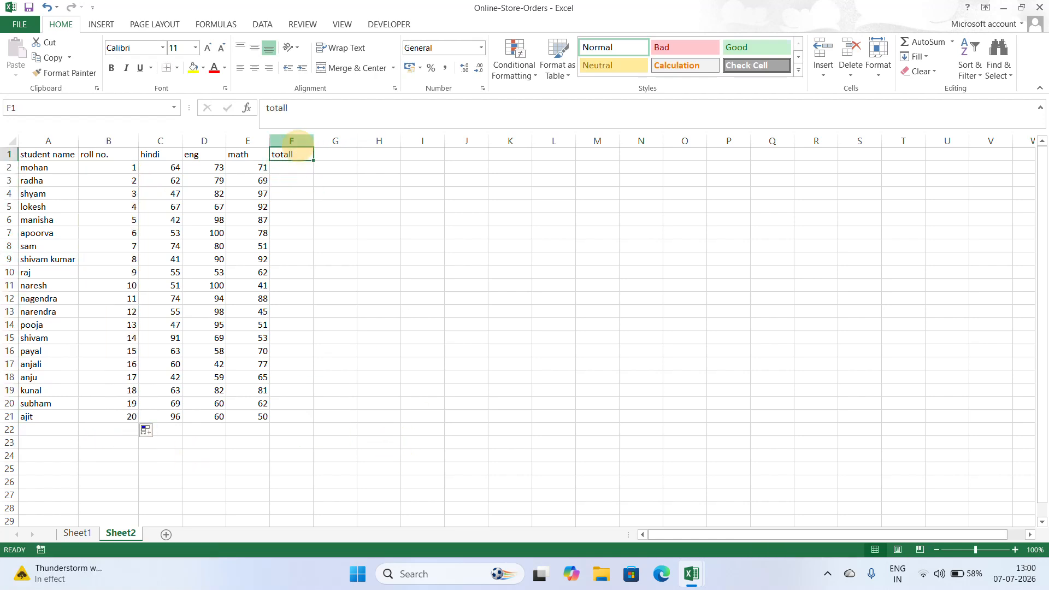
pyautogui.click(307, 107)
pyautogui.press('BackSpace')
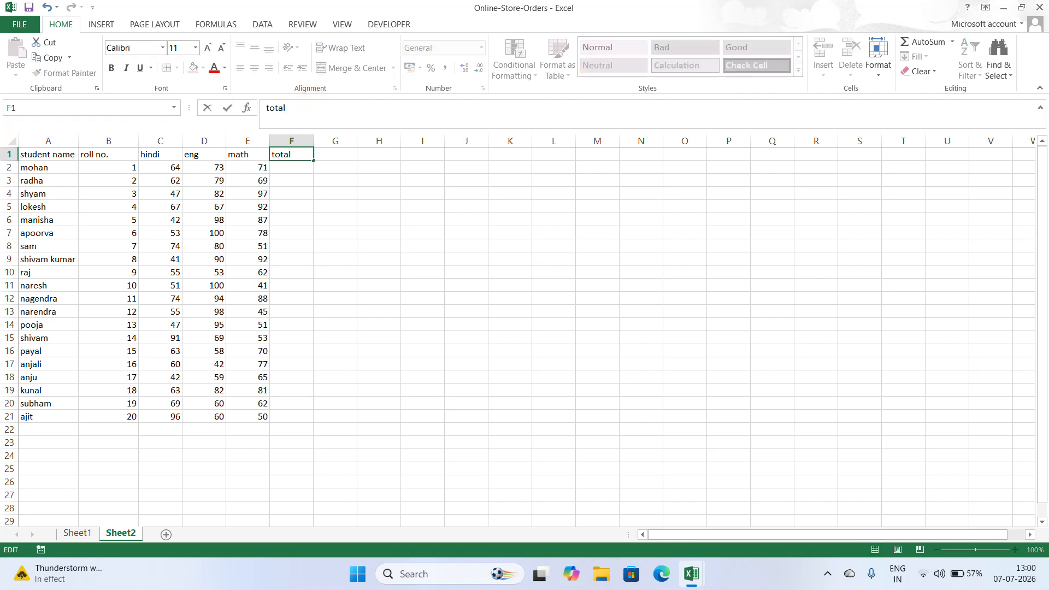
pyautogui.click(320, 230)
# Step: Try an AutoSum of B2:E2 in cell F2 and compare it with the sum of the marks in C2:E2
pyautogui.click(283, 169)
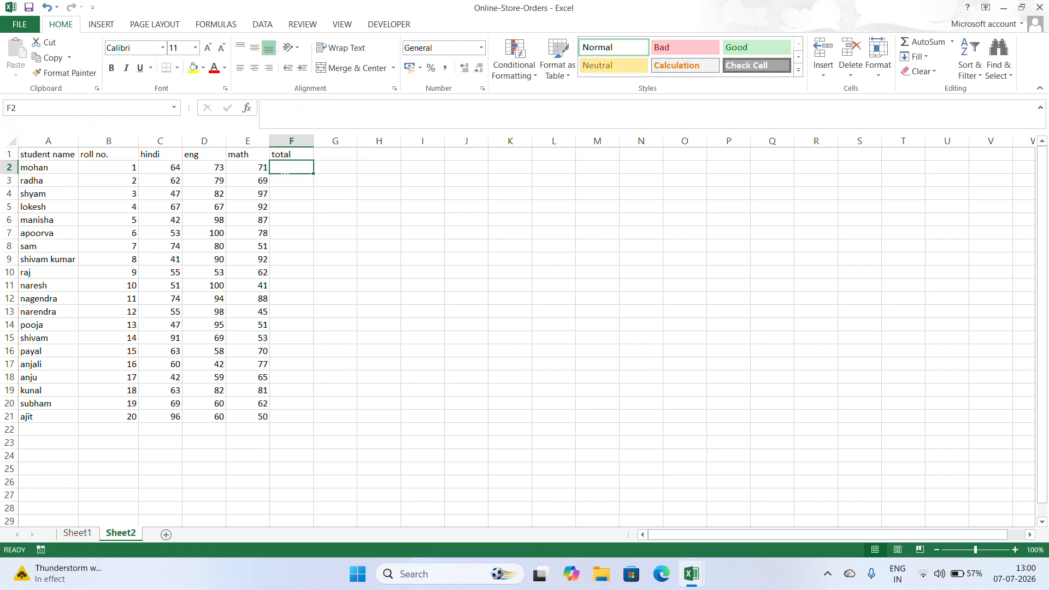
pyautogui.click(921, 49)
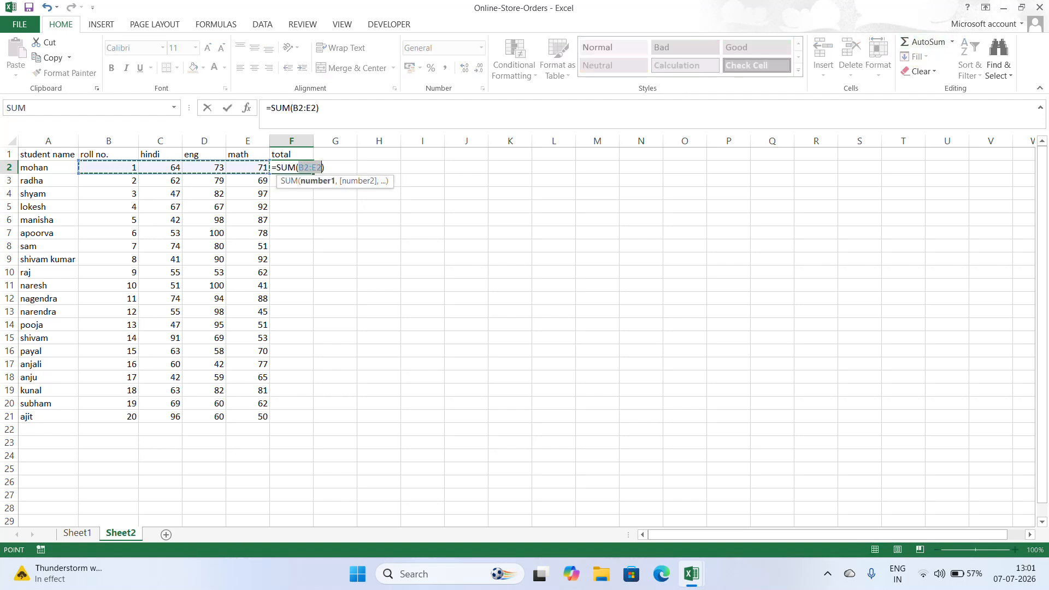
pyautogui.press('Return')
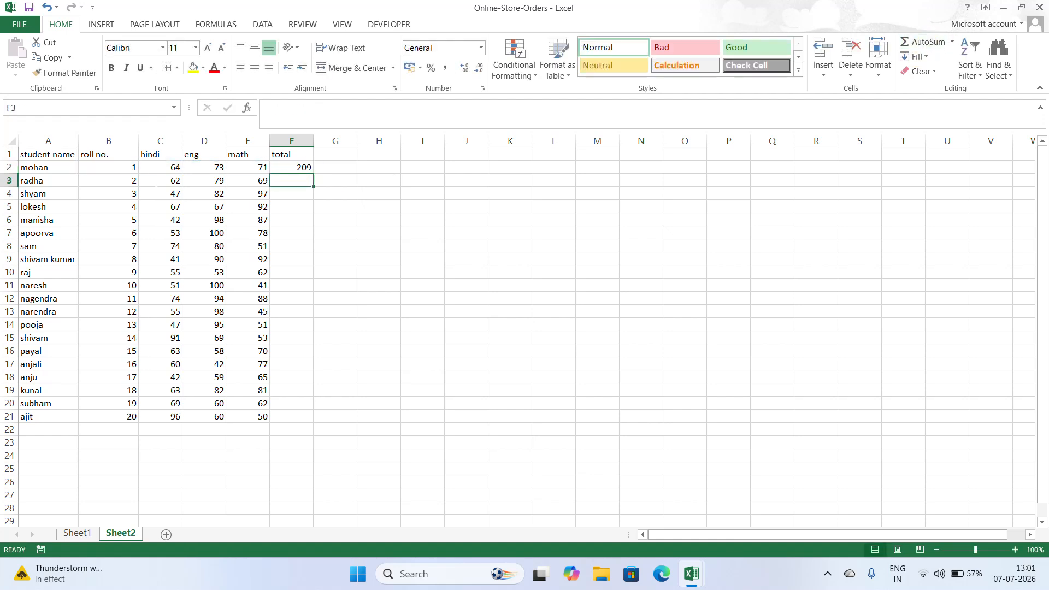
pyautogui.moveTo(164, 167); pyautogui.dragTo(265, 164)
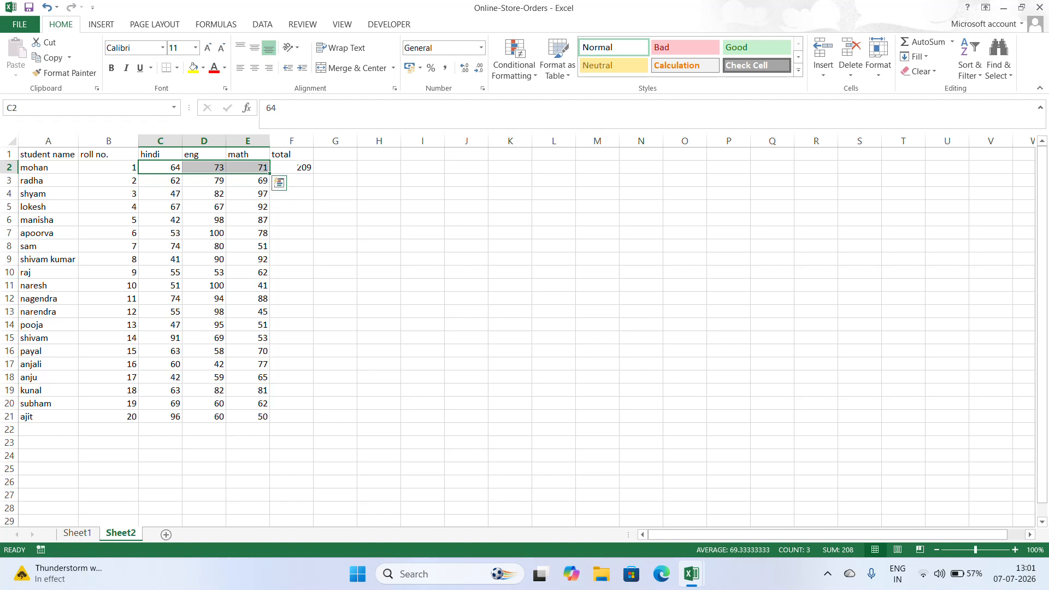
pyautogui.click(299, 167)
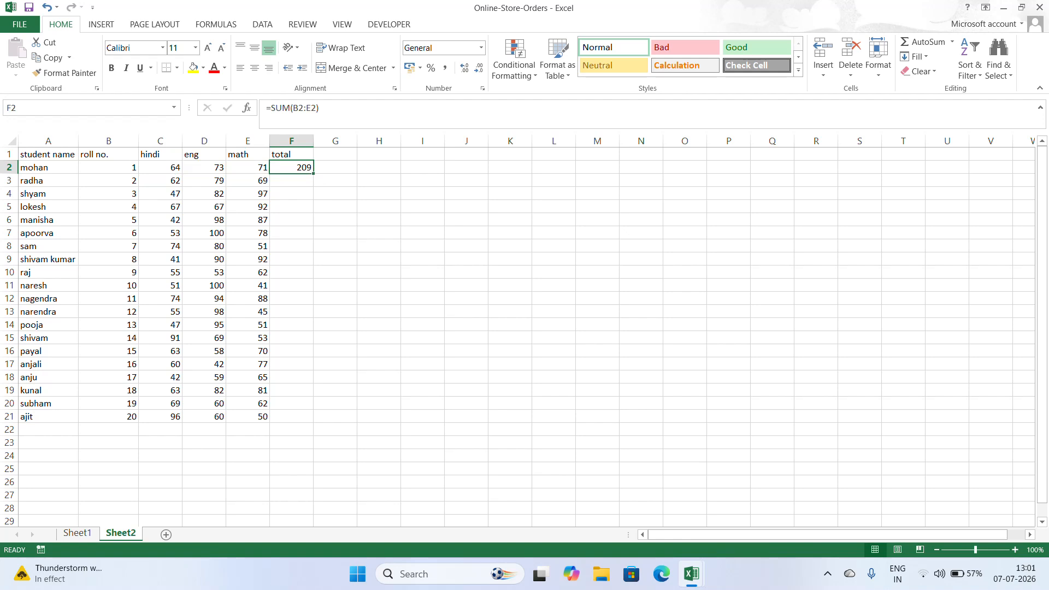
pyautogui.hotkey('alt', '=')
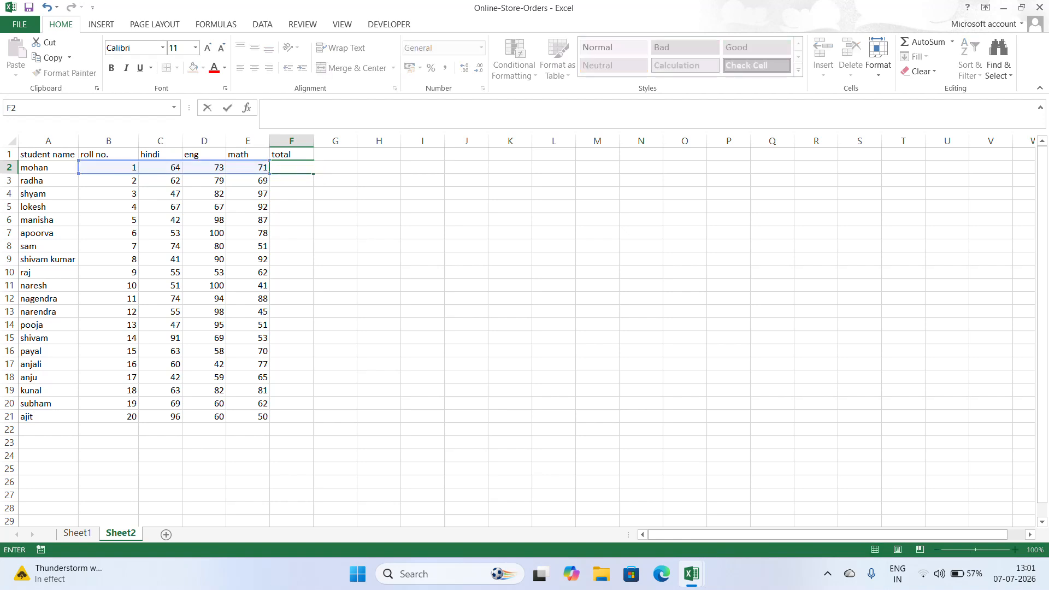
pyautogui.press('Escape')
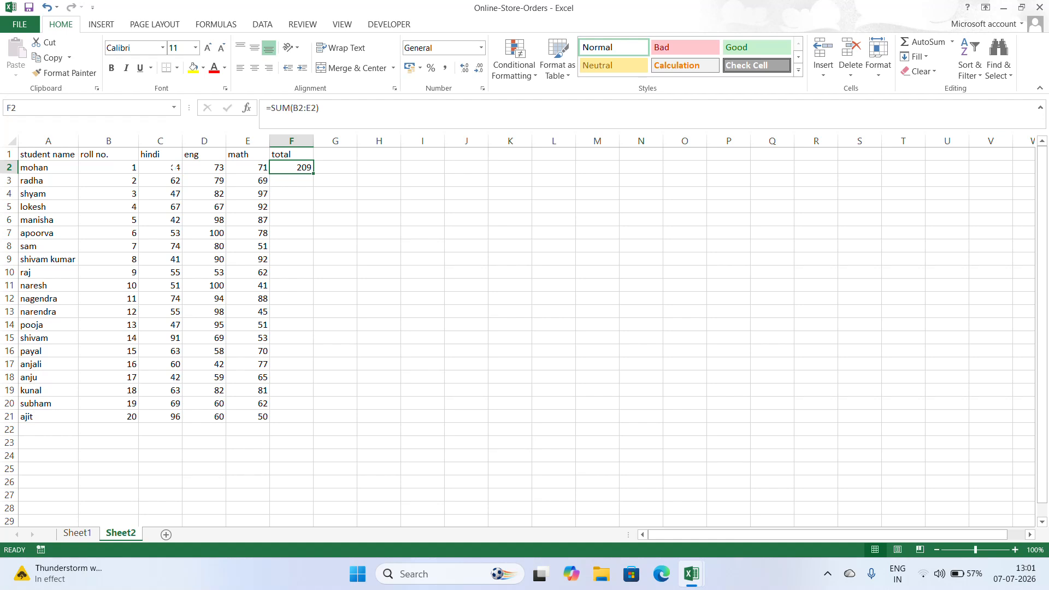
# Step: Clear the total in F2 and use AutoSum to total only the marks in C2:E2 there
pyautogui.press('Delete')
pyautogui.moveTo(159, 167); pyautogui.dragTo(288, 162)
pyautogui.click(910, 44)
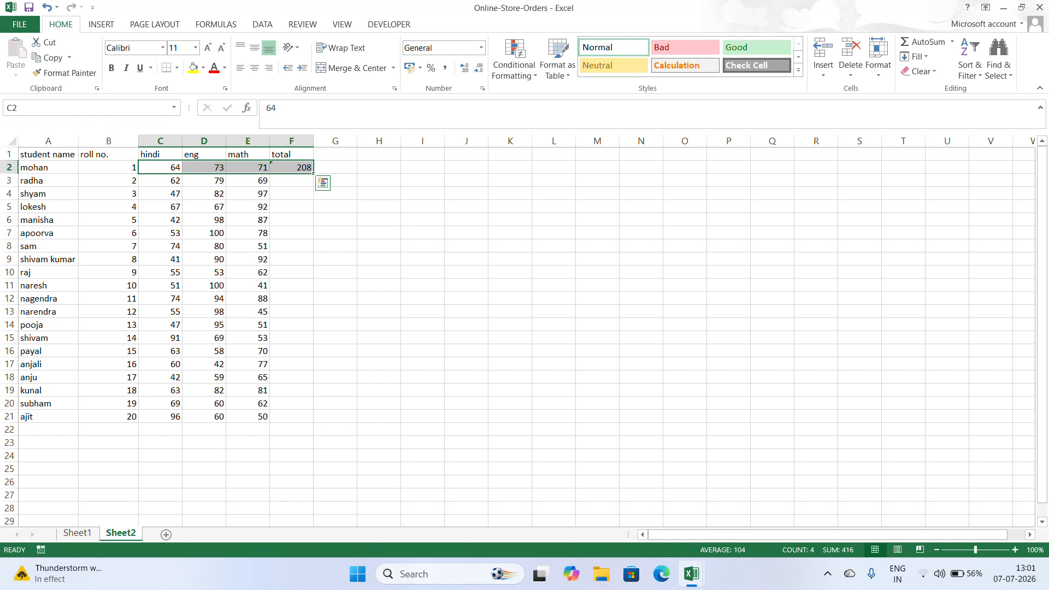
# Step: Undo a trial fill of C2:F2 down to row 21 and fill only the F2 total down to F21
pyautogui.moveTo(313, 173); pyautogui.dragTo(290, 422)
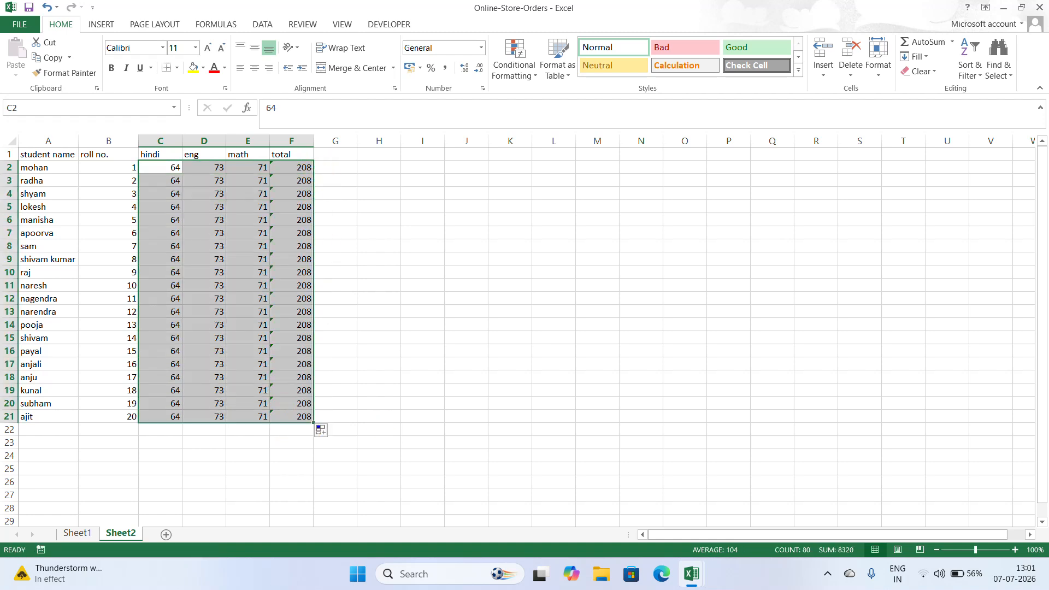
pyautogui.hotkey('ctrl', 'z')
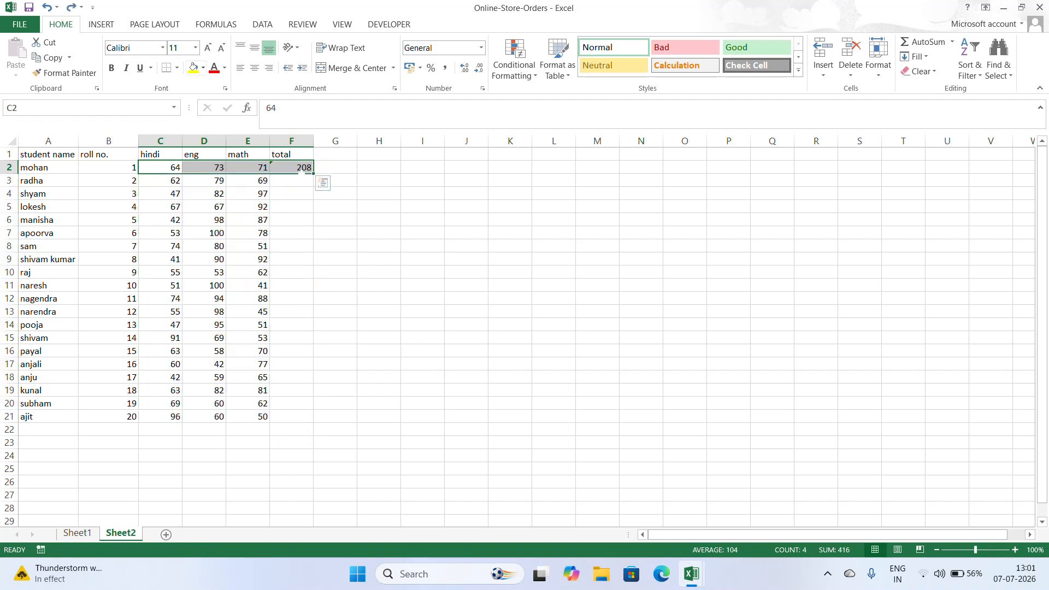
pyautogui.click(331, 232)
pyautogui.click(295, 167)
pyautogui.moveTo(313, 174); pyautogui.dragTo(298, 424)
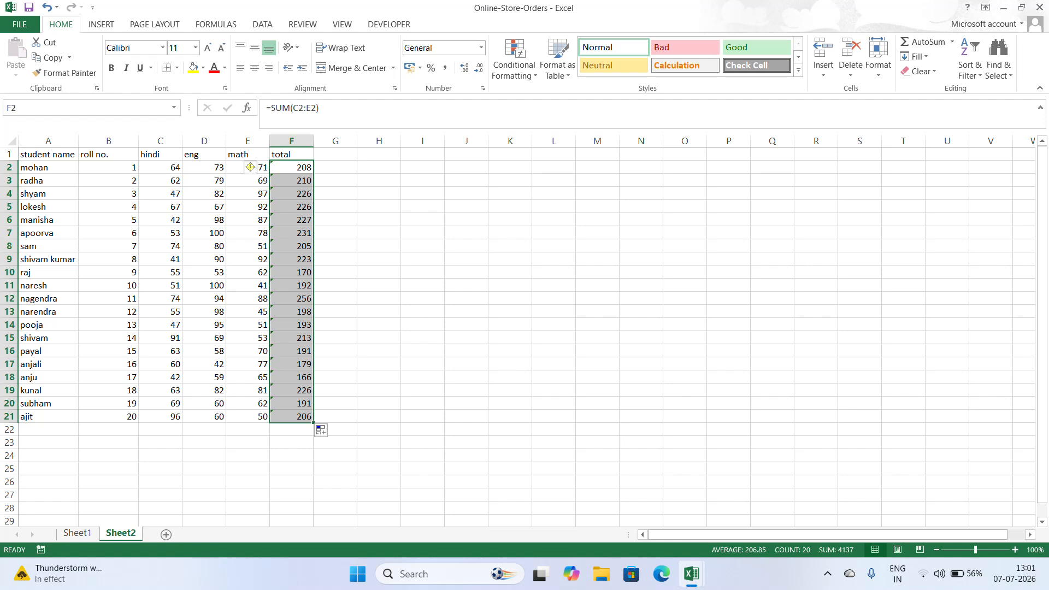
pyautogui.click(552, 284)
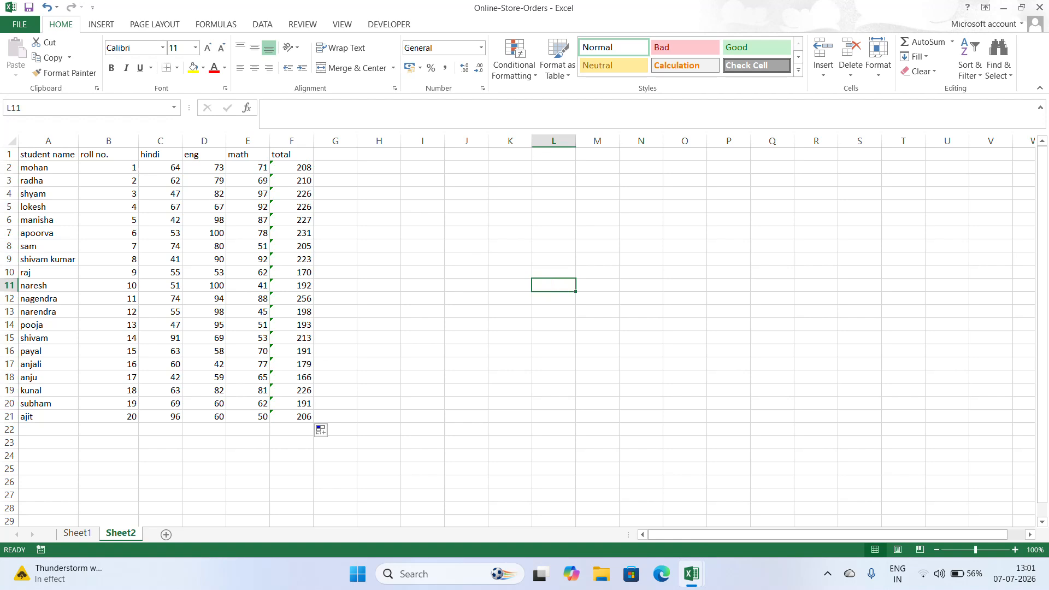
# Step: Clear all the totals in F2:F21
pyautogui.moveTo(292, 167); pyautogui.dragTo(273, 417)
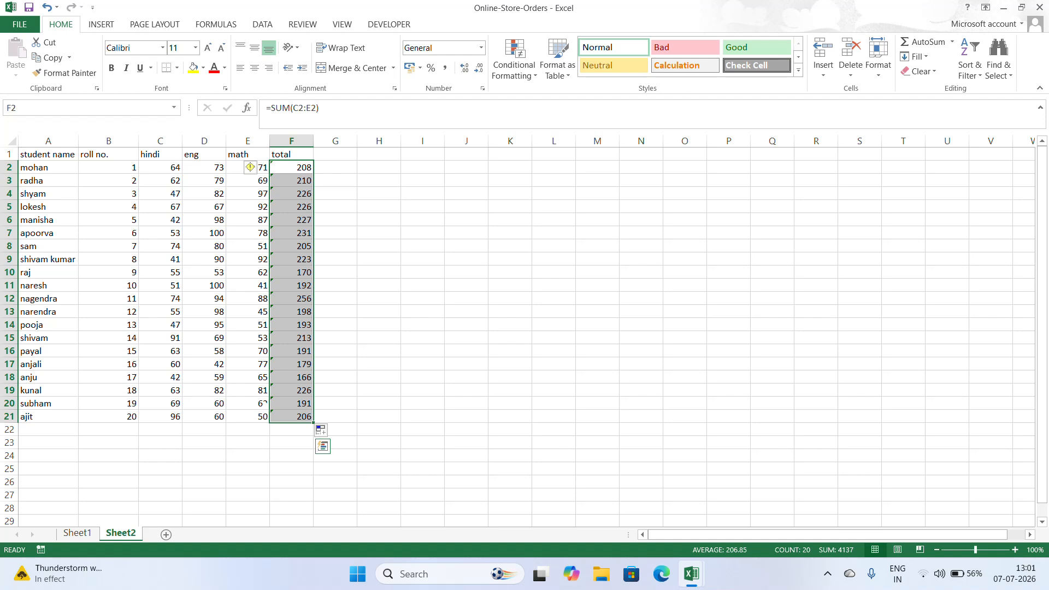
pyautogui.press('Delete')
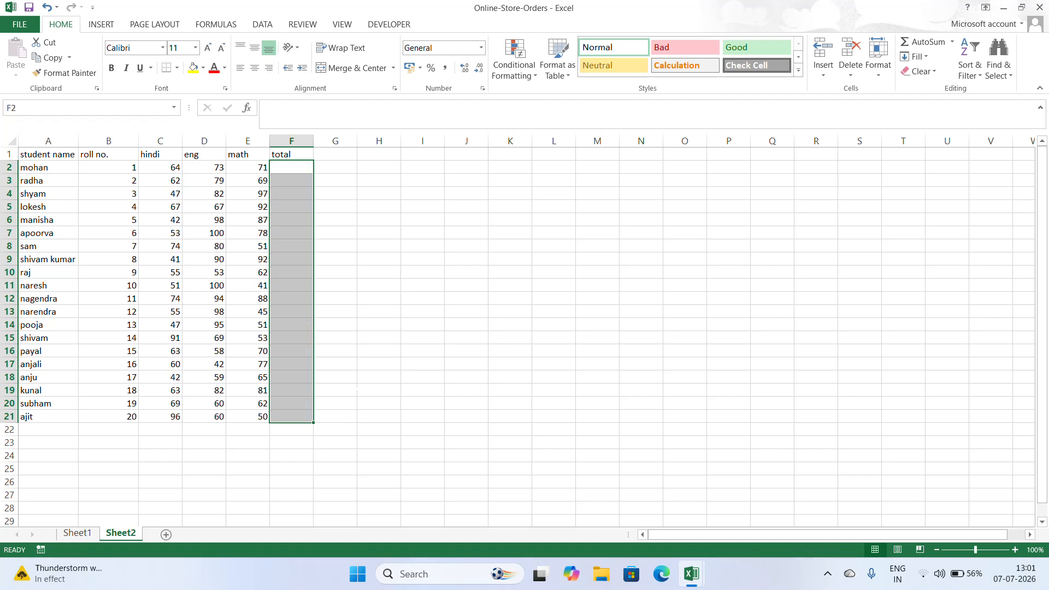
pyautogui.click(363, 390)
# Step: Enter the formula +SUM(C2:E2) in cell F2 for the first student's total
pyautogui.click(284, 166)
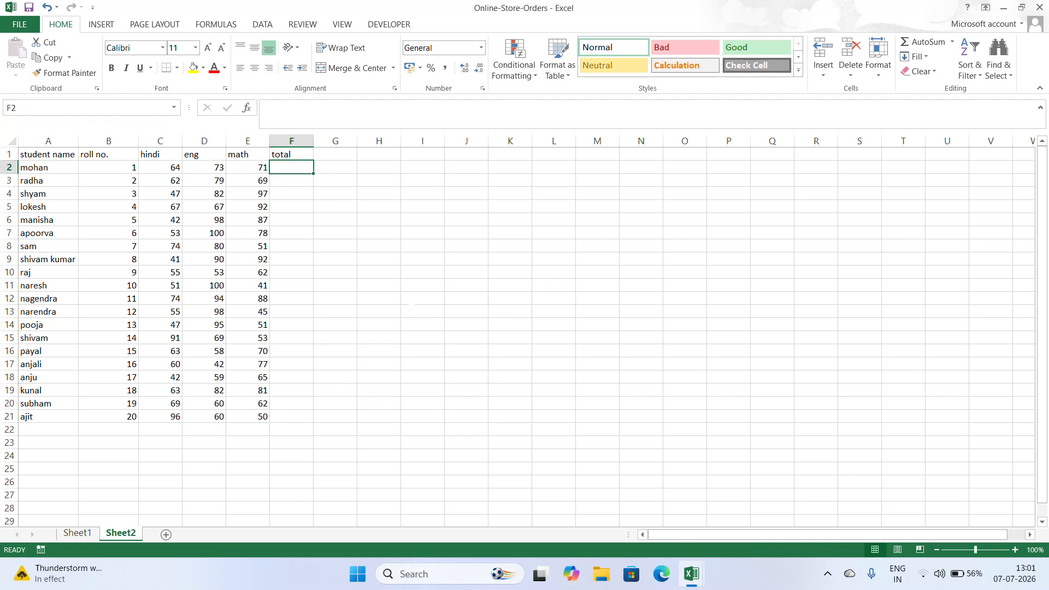
pyautogui.write('+')
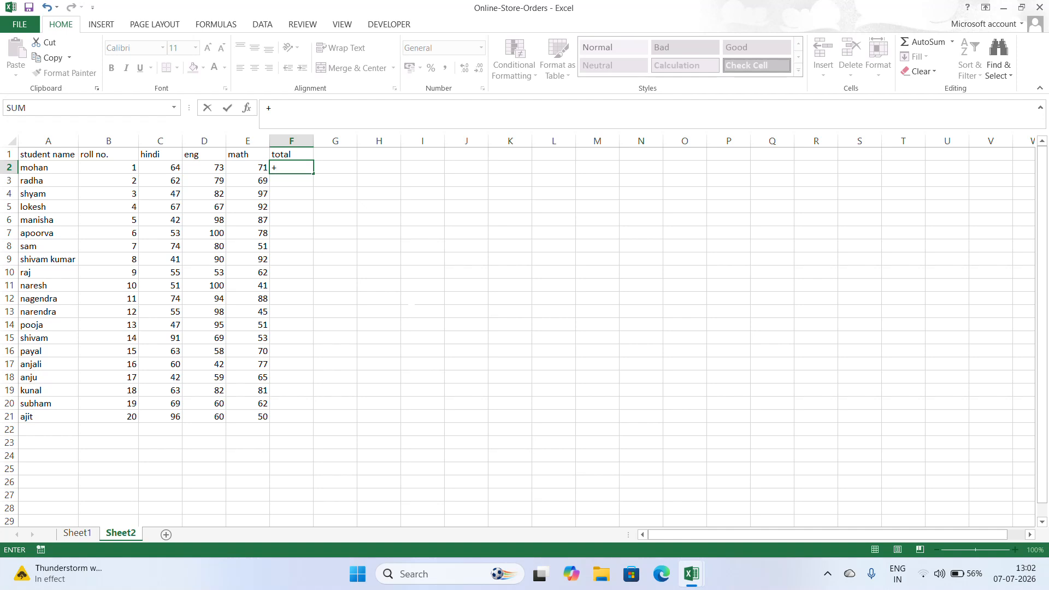
pyautogui.write('sum')
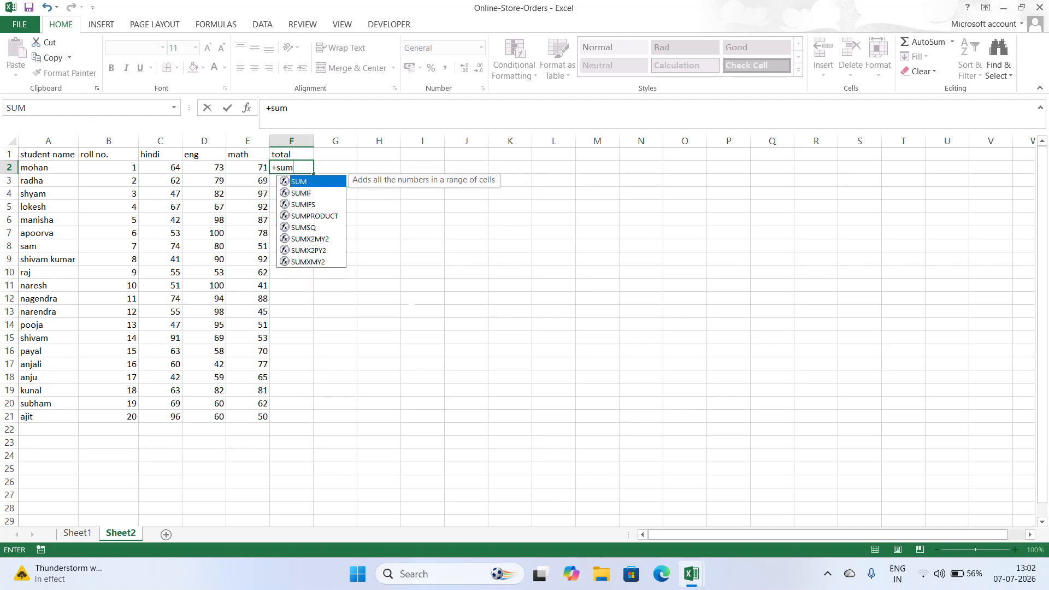
pyautogui.press('Tab')
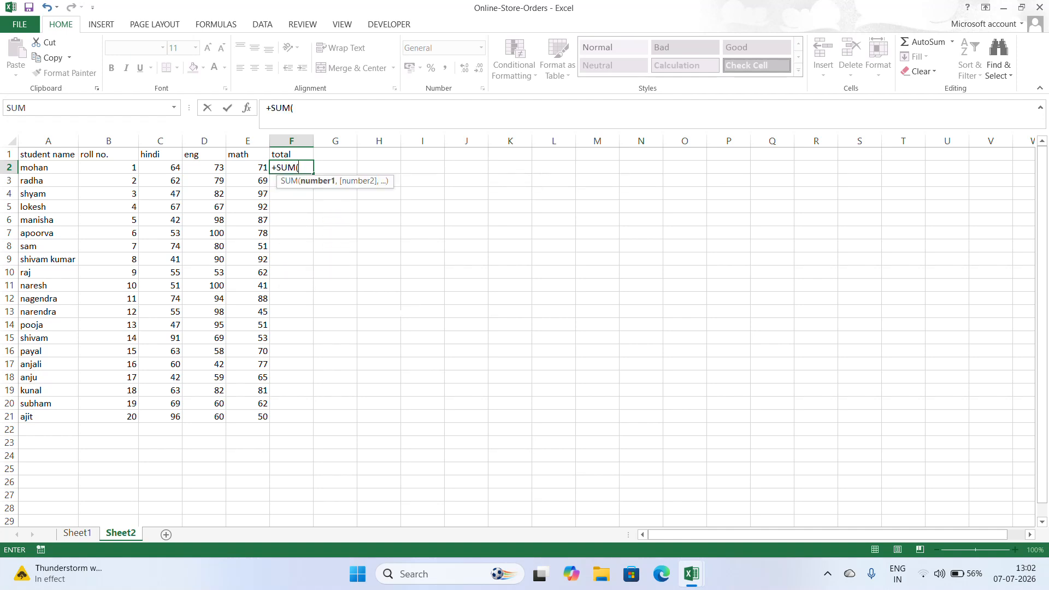
pyautogui.moveTo(163, 167); pyautogui.dragTo(244, 167)
pyautogui.write(')')
pyautogui.press('Return')
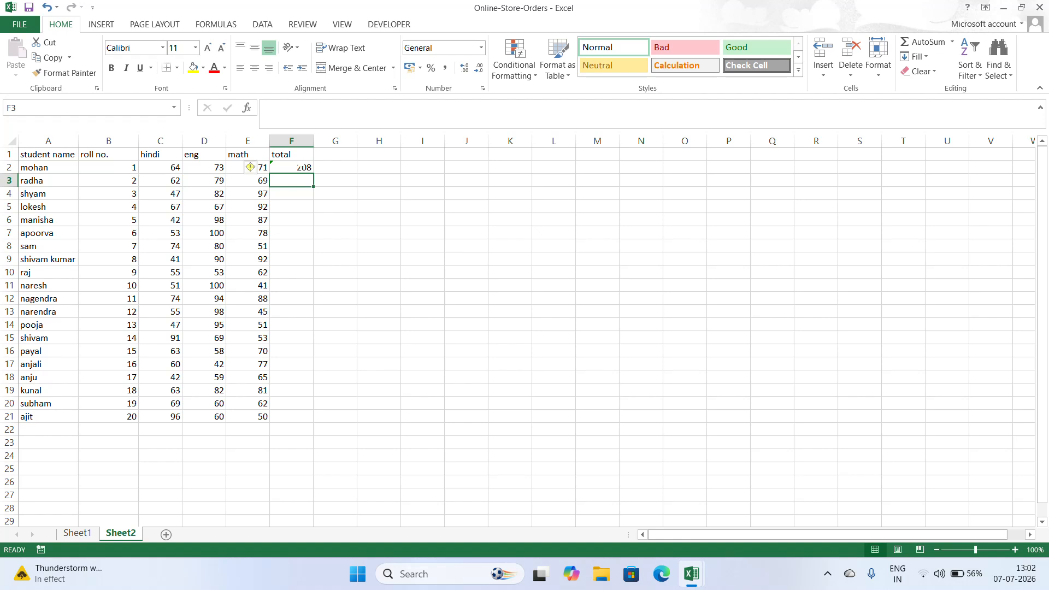
# Step: Fill the total formula from F2 down to F21 for all students
pyautogui.click(304, 168)
pyautogui.doubleClick(313, 174)
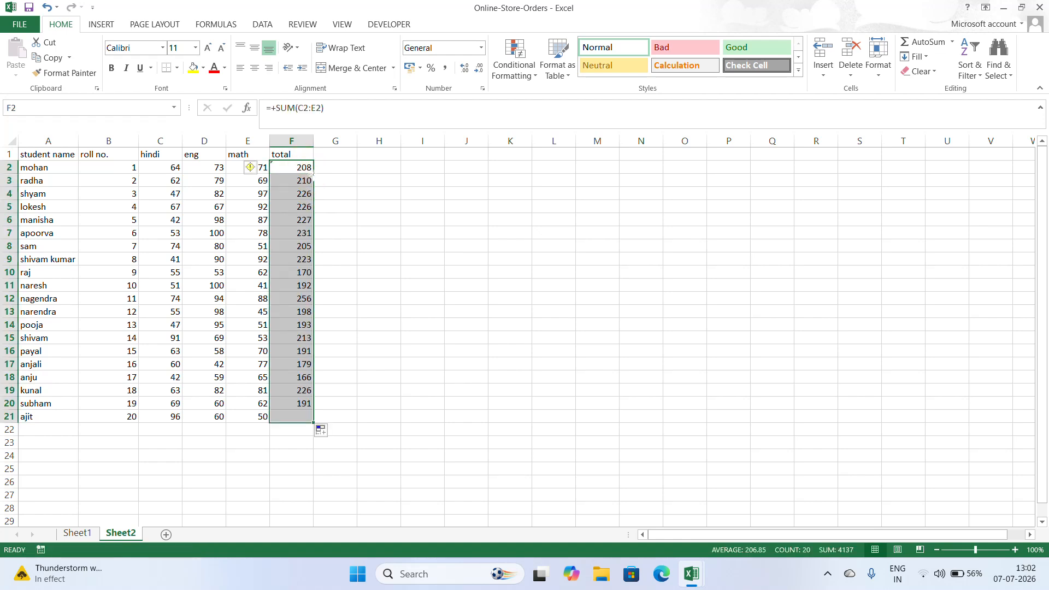
pyautogui.click(379, 298)
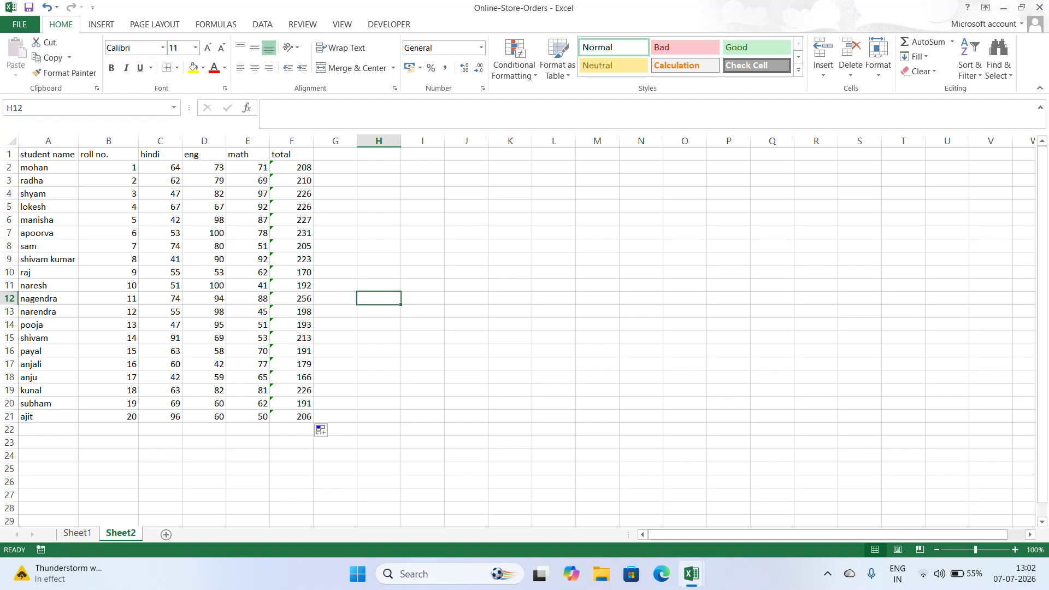
# Step: Enter a trial +SUM formula in cell G2 that adds the separate cells C2 and E2
pyautogui.moveTo(291, 167); pyautogui.dragTo(281, 410)
pyautogui.click(338, 167)
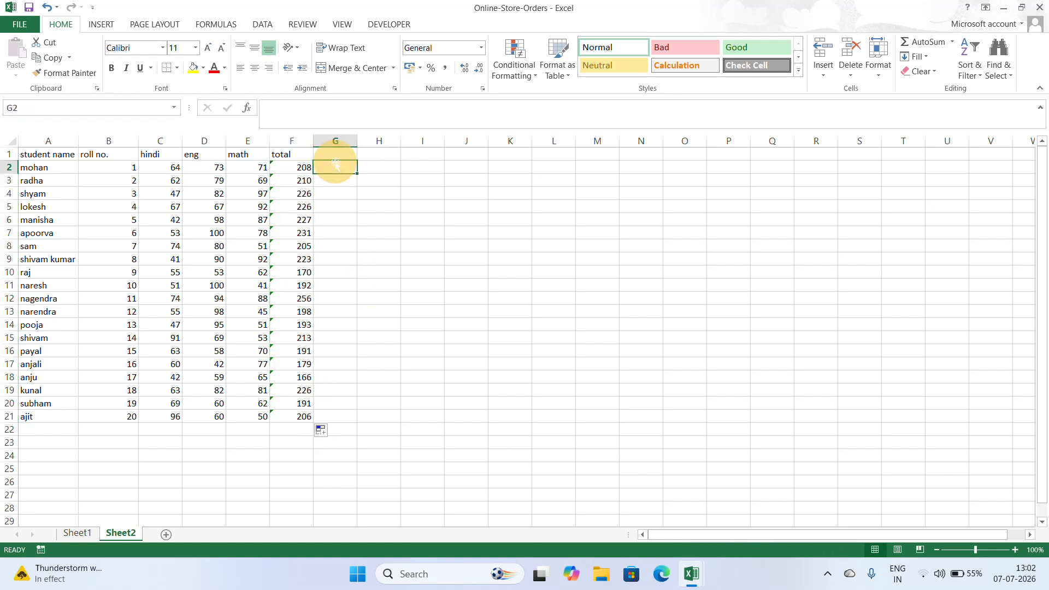
pyautogui.write('+sum')
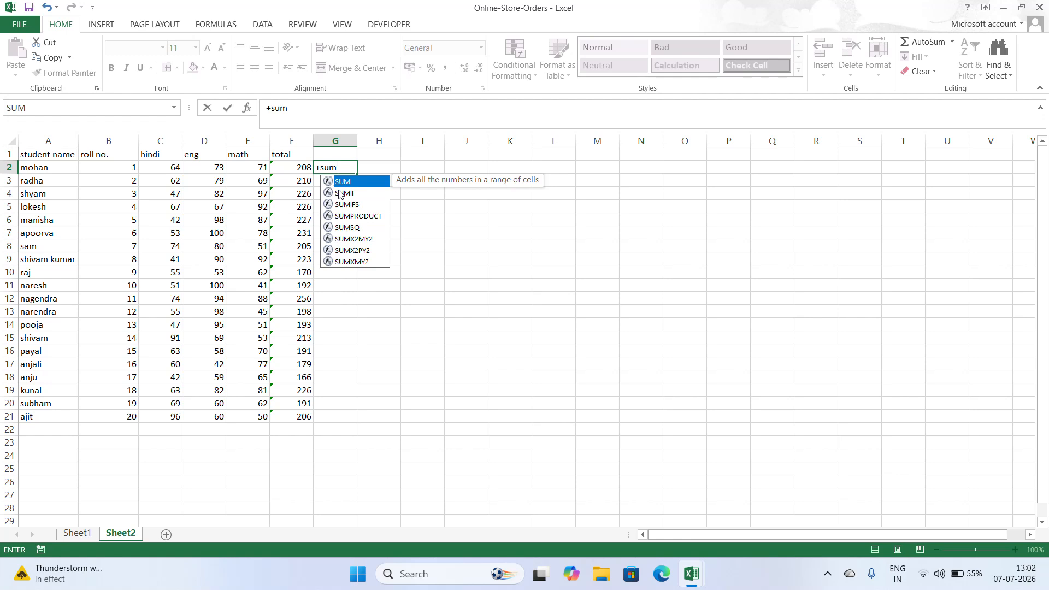
pyautogui.press('Tab')
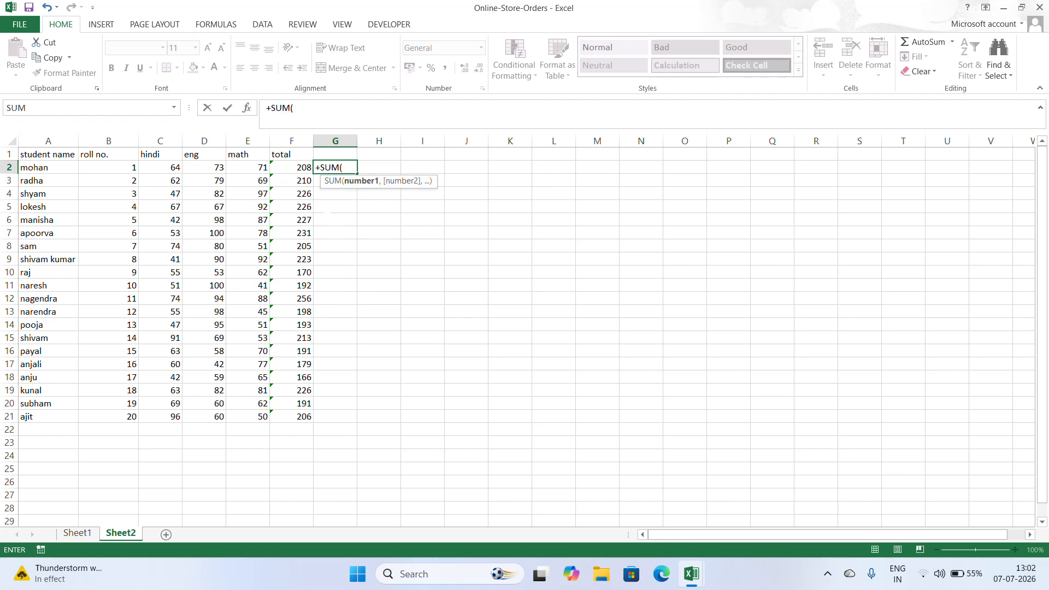
pyautogui.click(176, 167)
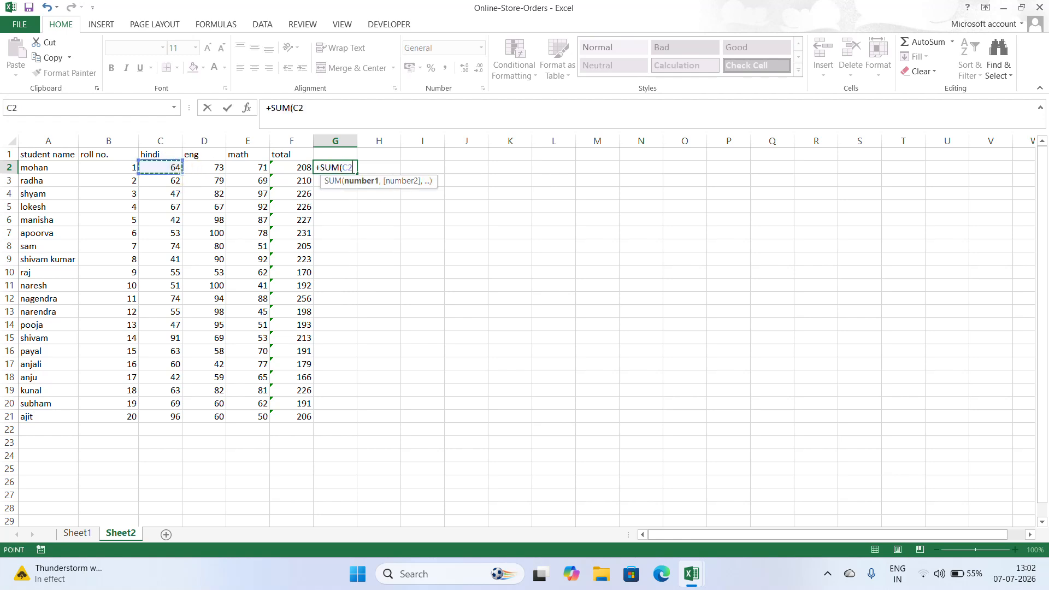
pyautogui.write(',')
pyautogui.click(212, 167)
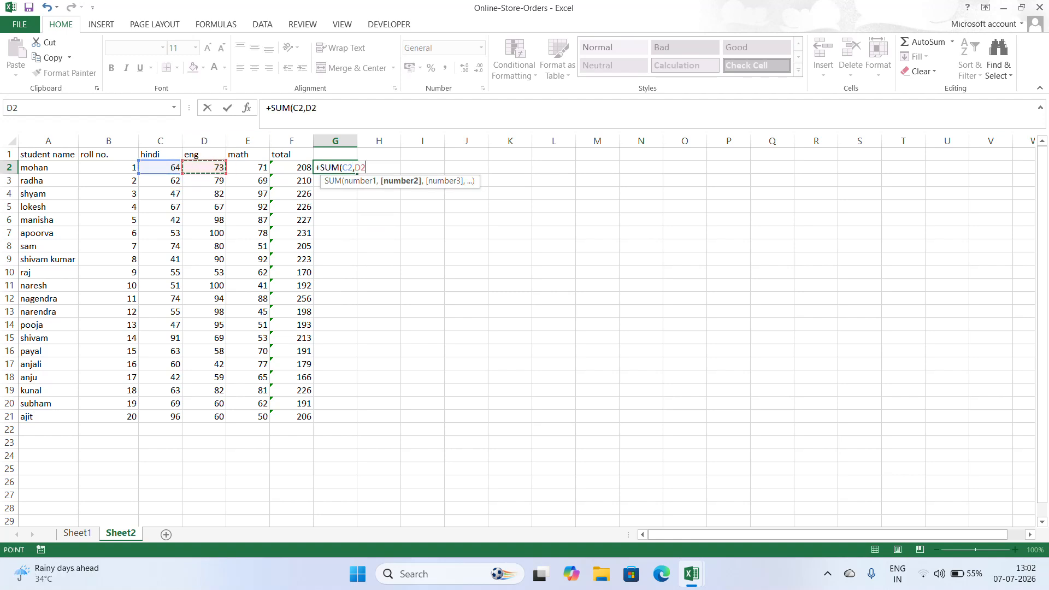
pyautogui.click(254, 165)
pyautogui.press('Return')
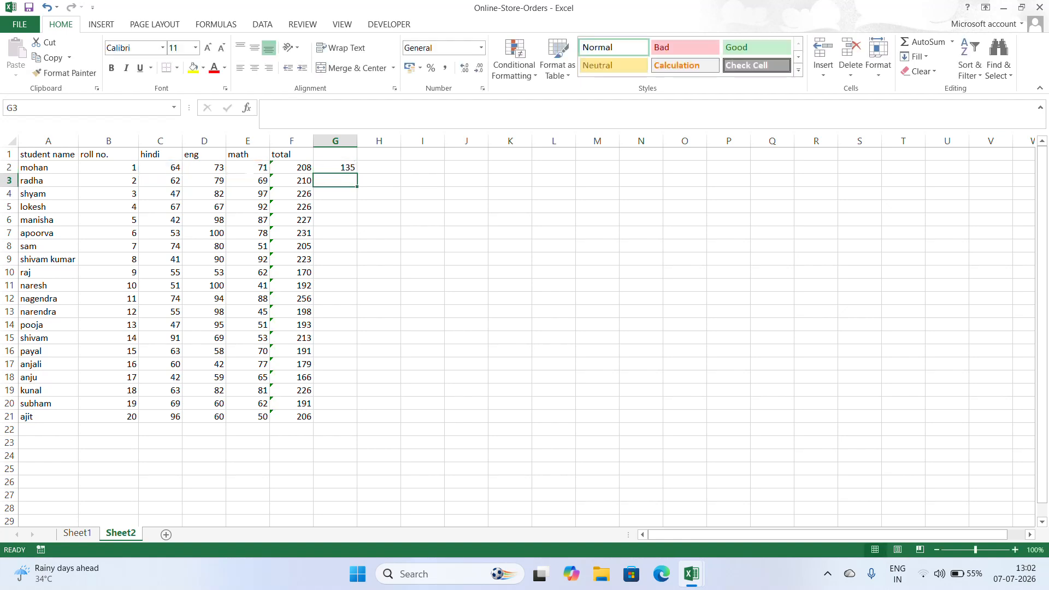
# Step: Enter the trial formula +SUM(1252,56) in cell G3 and inspect the finished formula
pyautogui.click(342, 167)
pyautogui.click(344, 180)
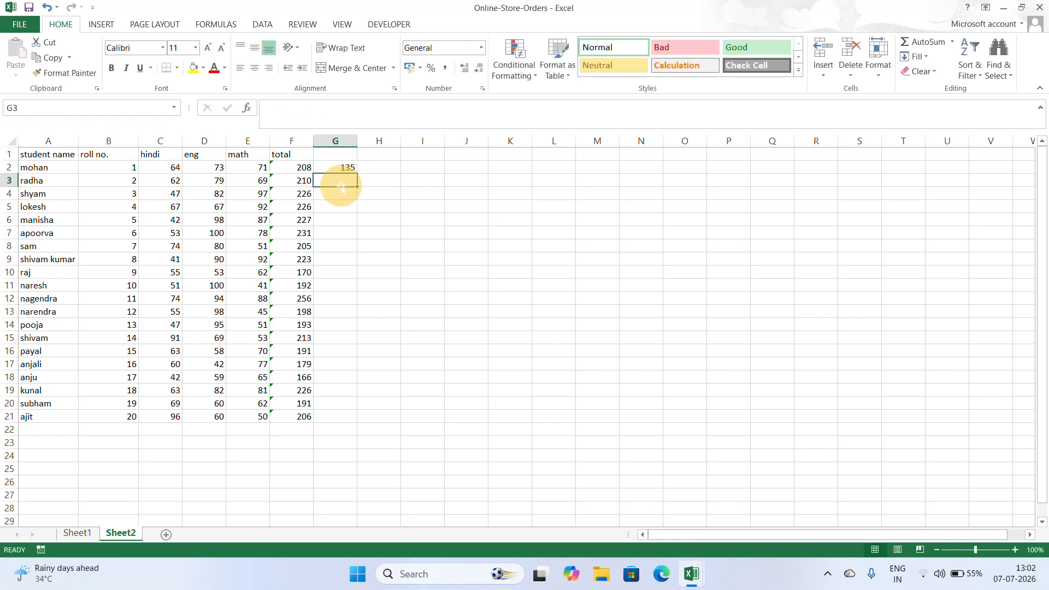
pyautogui.write('+SUM(1252')
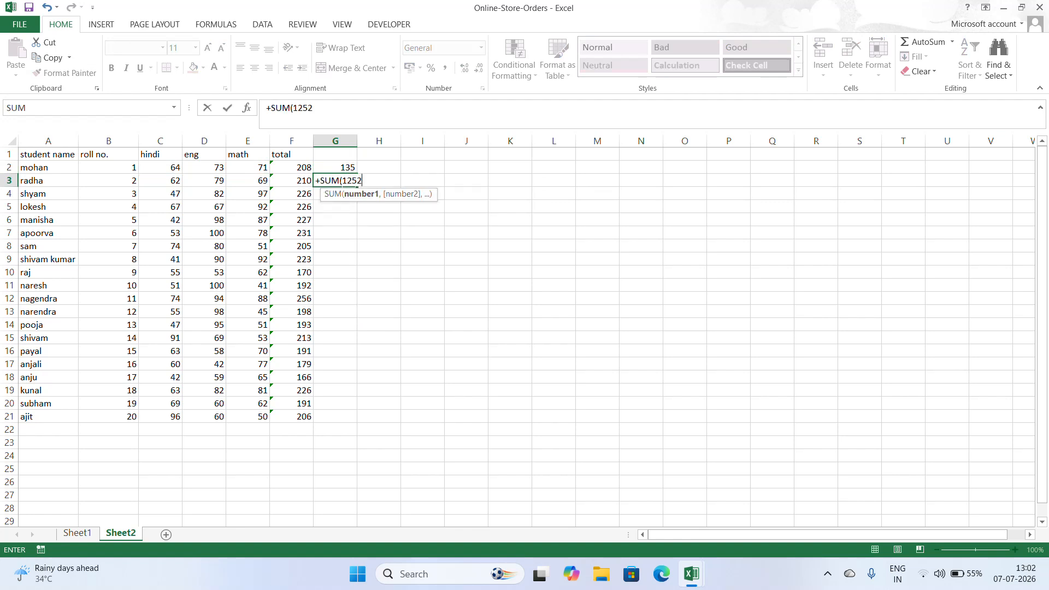
pyautogui.write('56')
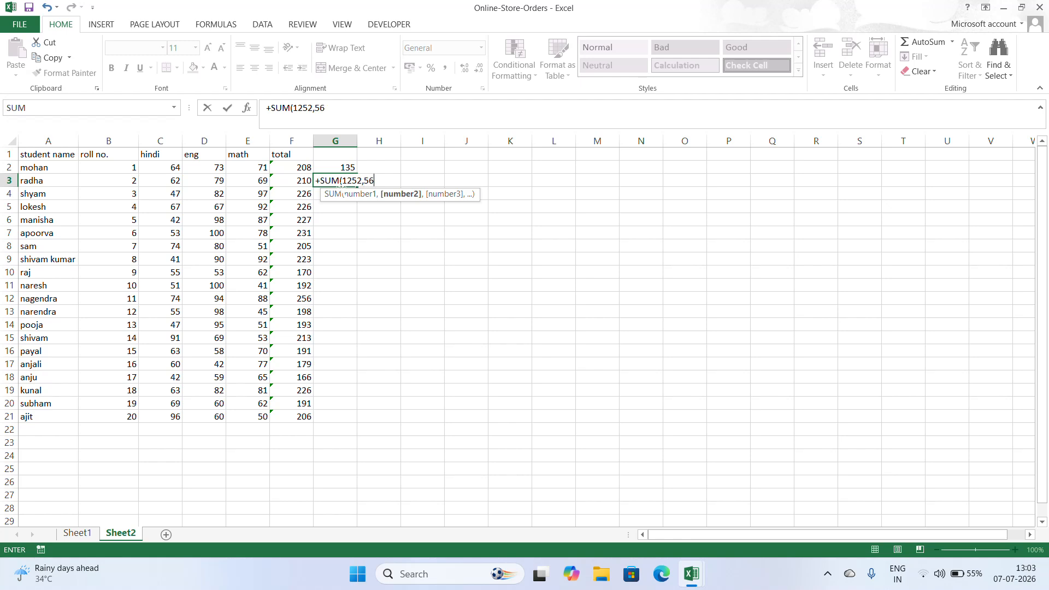
pyautogui.press('Return')
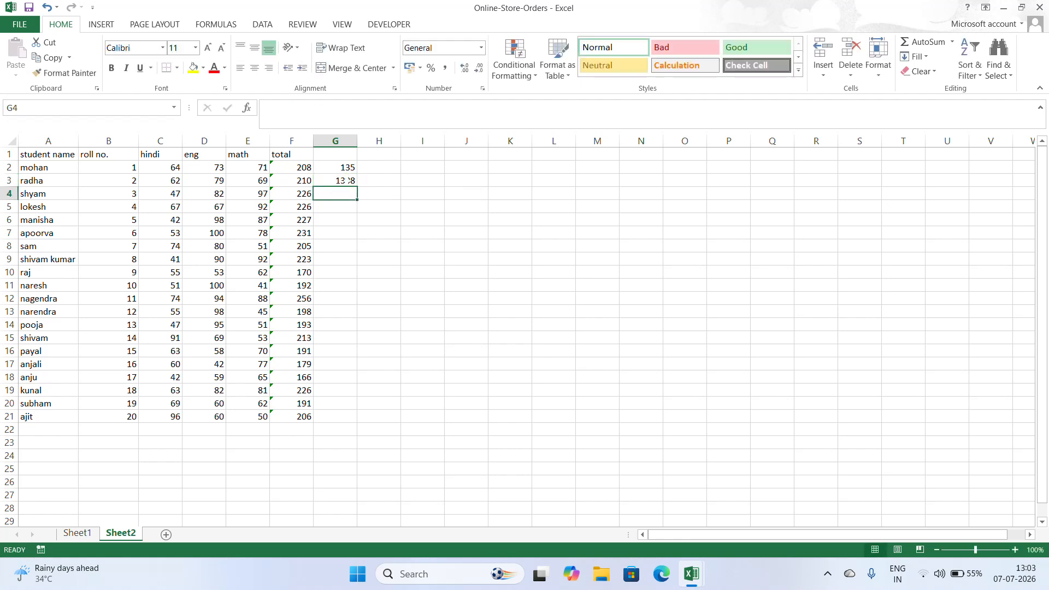
pyautogui.click(342, 181)
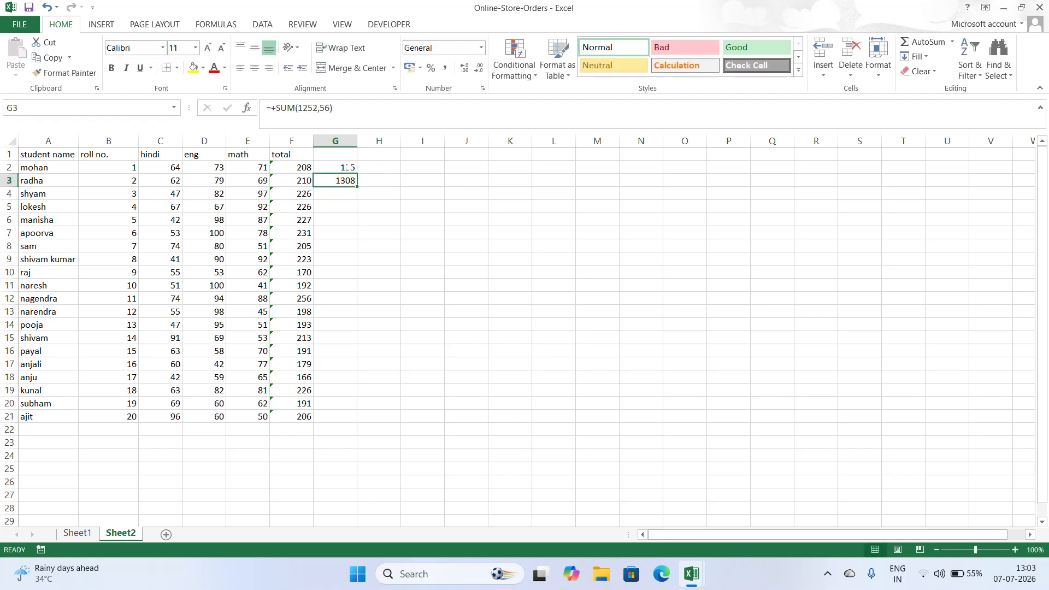
# Step: Clear the trial formulas from cells G2:G4
pyautogui.moveTo(348, 167); pyautogui.dragTo(348, 196)
pyautogui.press('Delete')
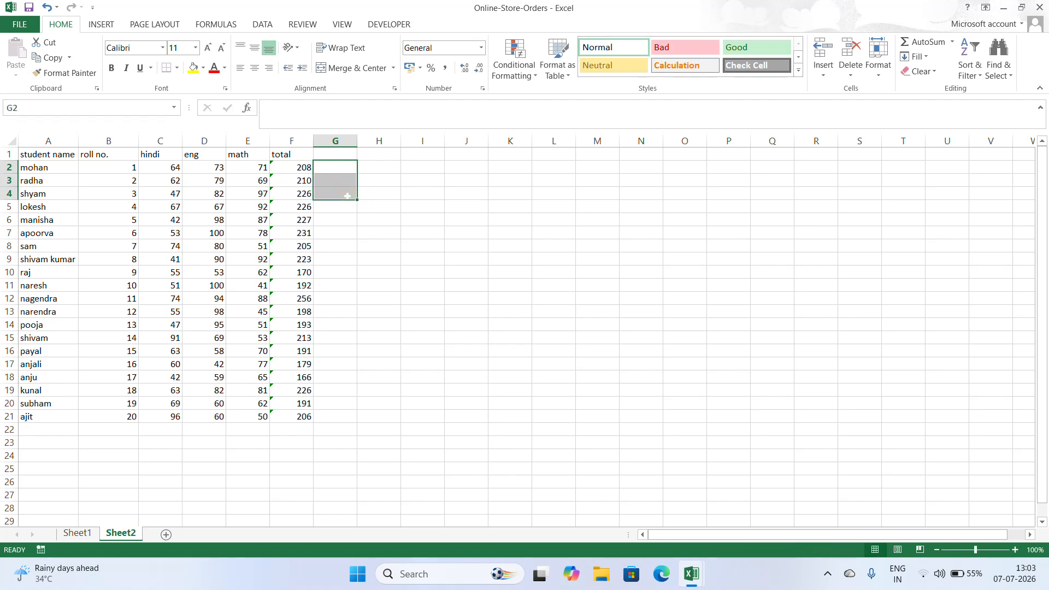
pyautogui.click(378, 312)
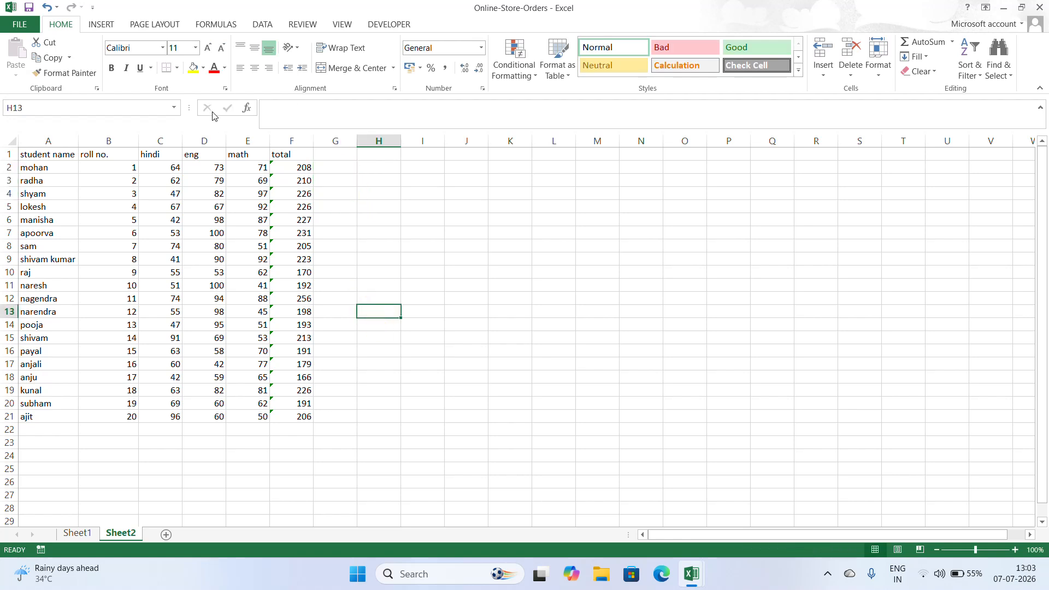
# Step: Add an AutoSum total for the hindi marks C2:C21 in cell C22
pyautogui.moveTo(174, 168); pyautogui.dragTo(180, 433)
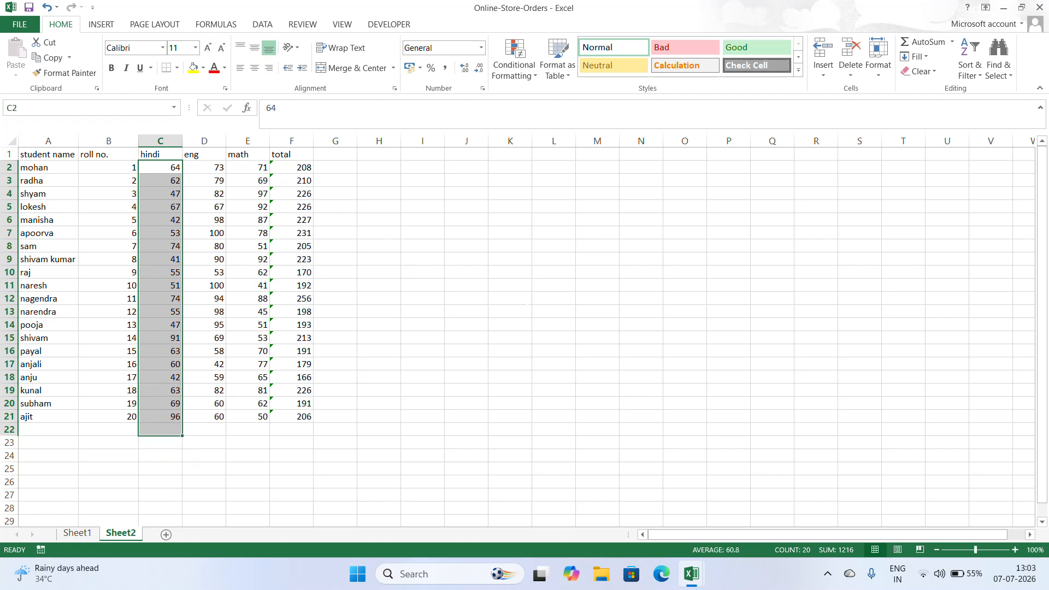
pyautogui.hotkey('alt', '=')
pyautogui.click(205, 430)
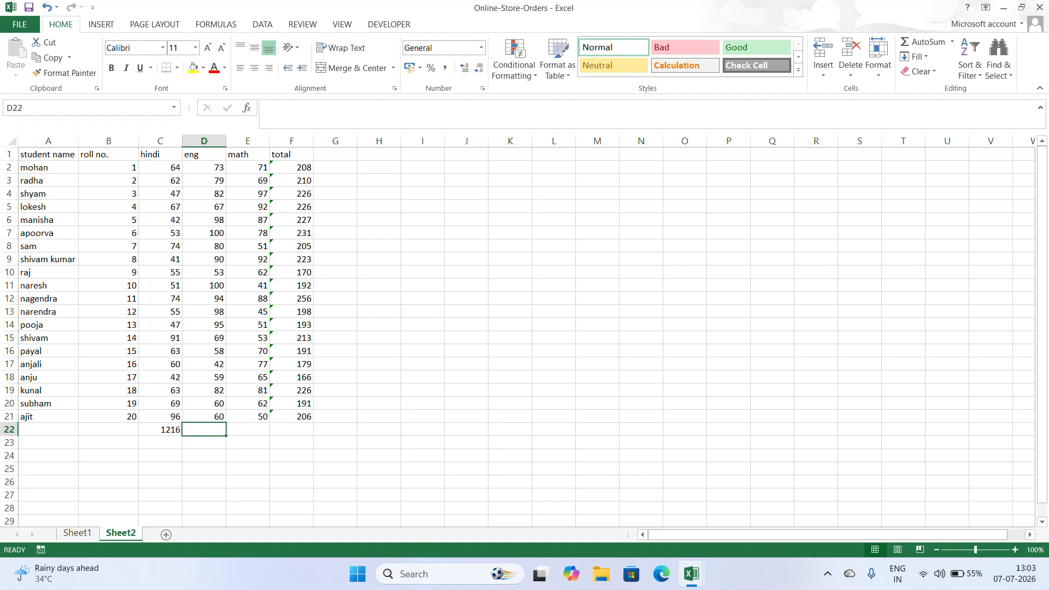
# Step: Add an AutoSum total of the eng marks in cell D22 with =SUM(D2:D21)
pyautogui.write('-')
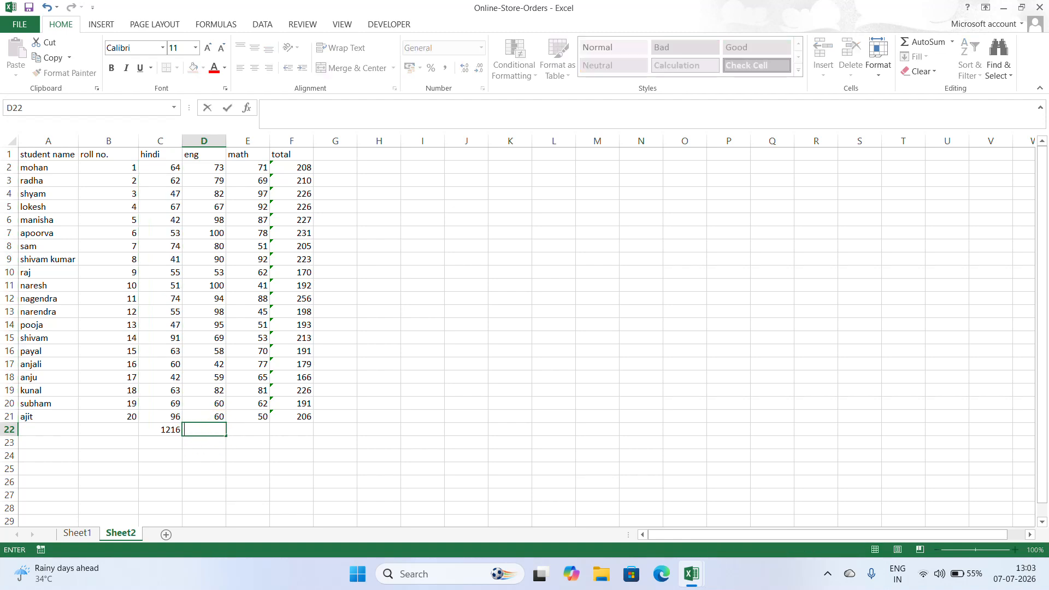
pyautogui.click(275, 458)
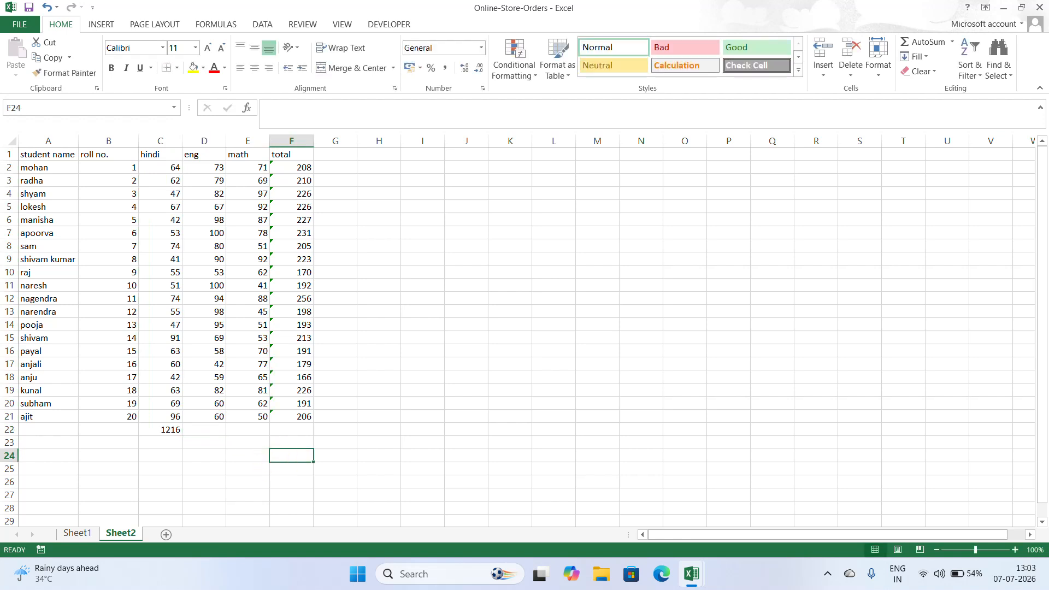
pyautogui.click(204, 429)
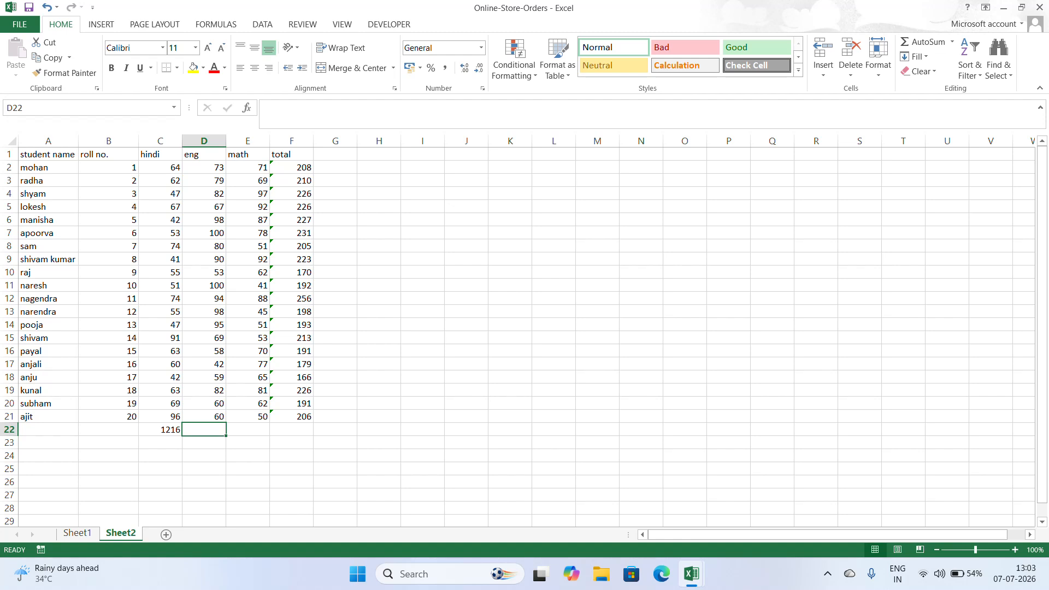
pyautogui.hotkey('alt', '=')
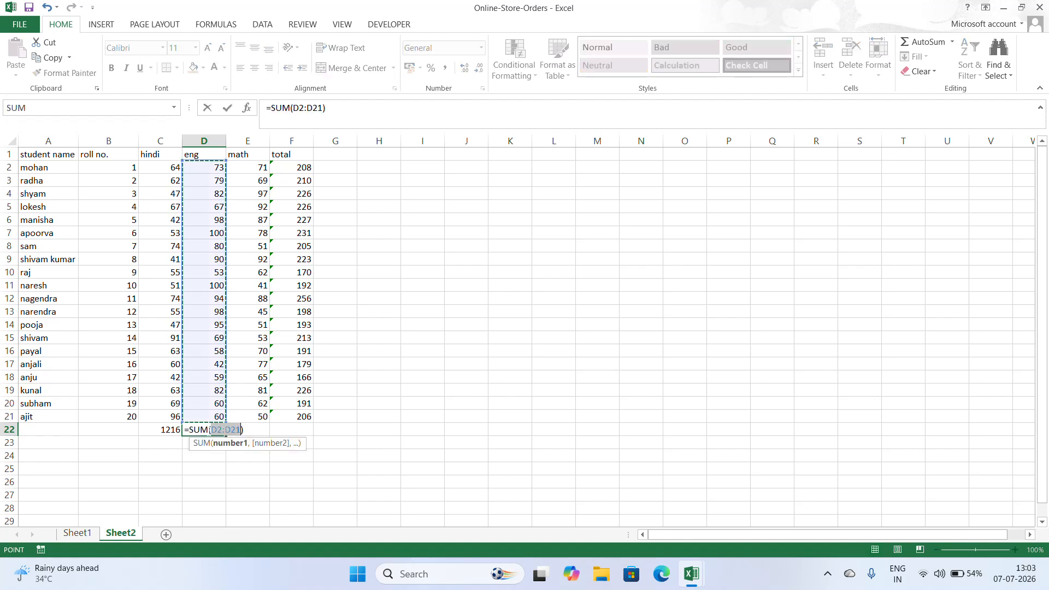
pyautogui.press('Return')
pyautogui.click(249, 429)
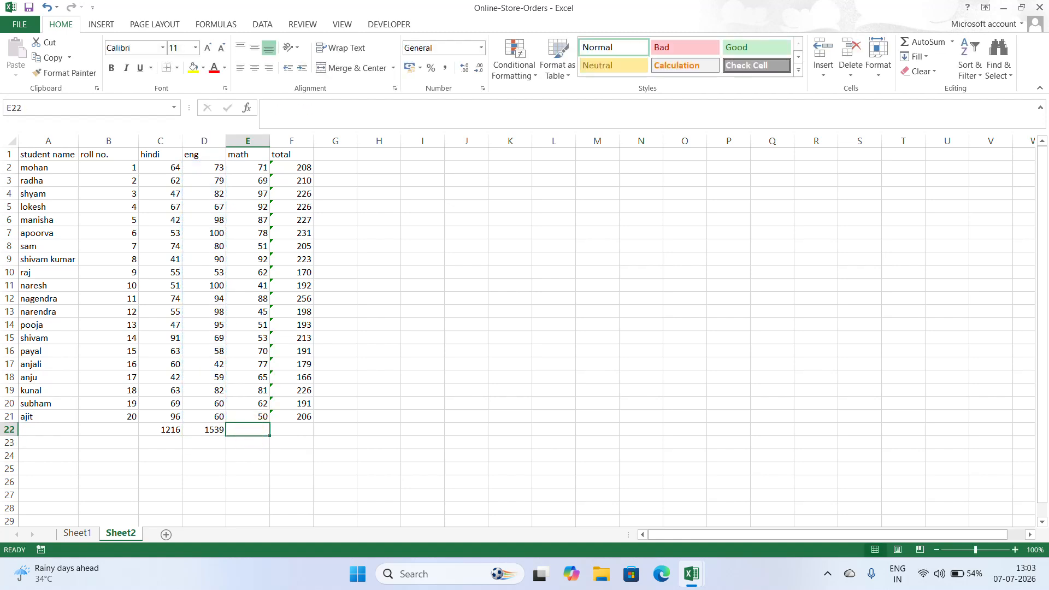
pyautogui.write('=')
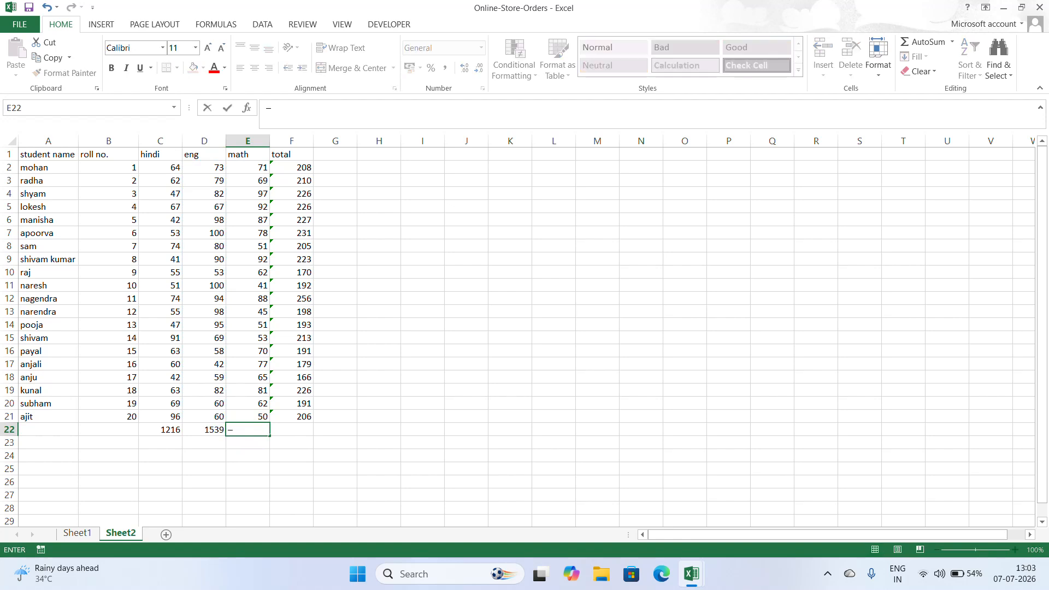
pyautogui.press('BackSpace')
pyautogui.moveTo(294, 468); pyautogui.dragTo(320, 469)
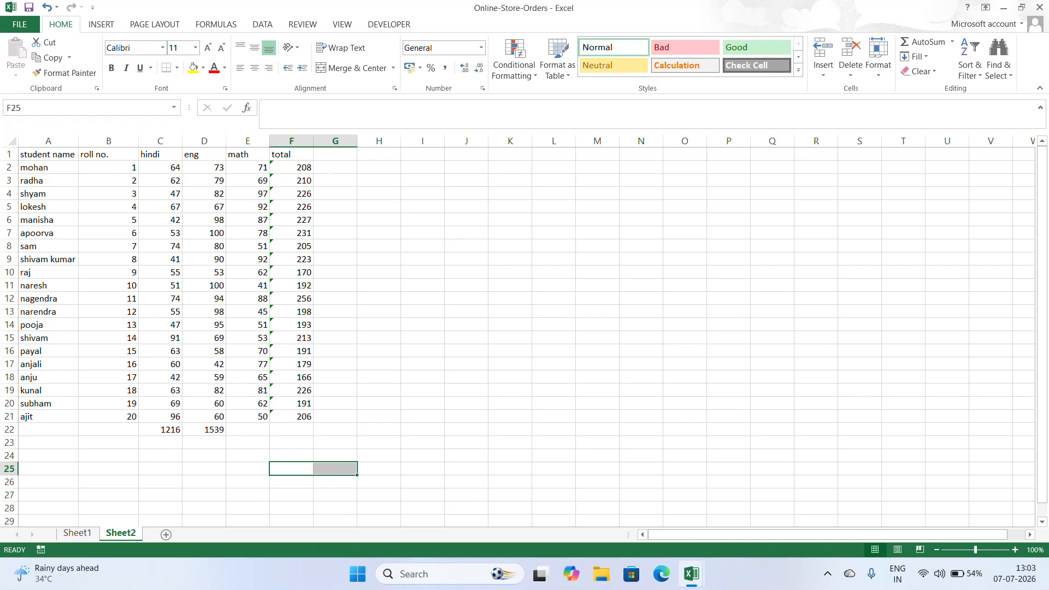
# Step: Enter the header "percentage" in cell G1 and autofit column G to its text
pyautogui.click(334, 169)
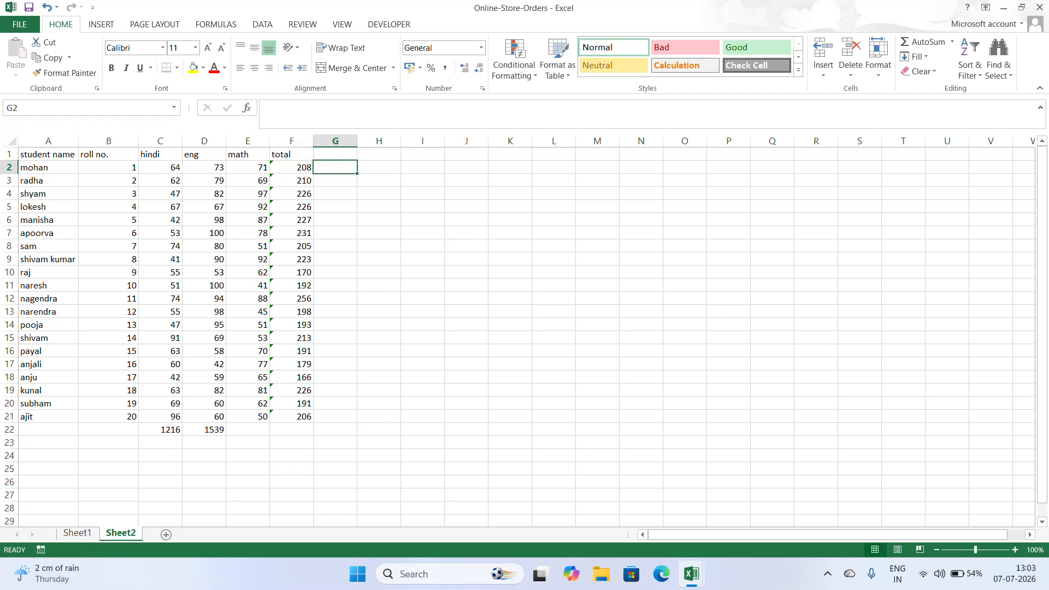
pyautogui.click(334, 156)
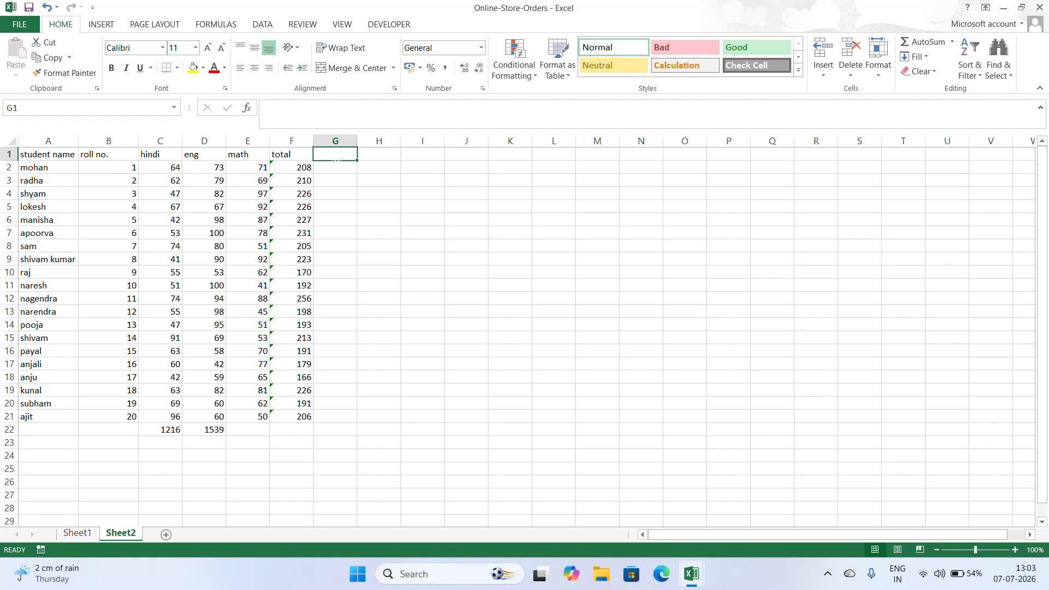
pyautogui.write('percentage')
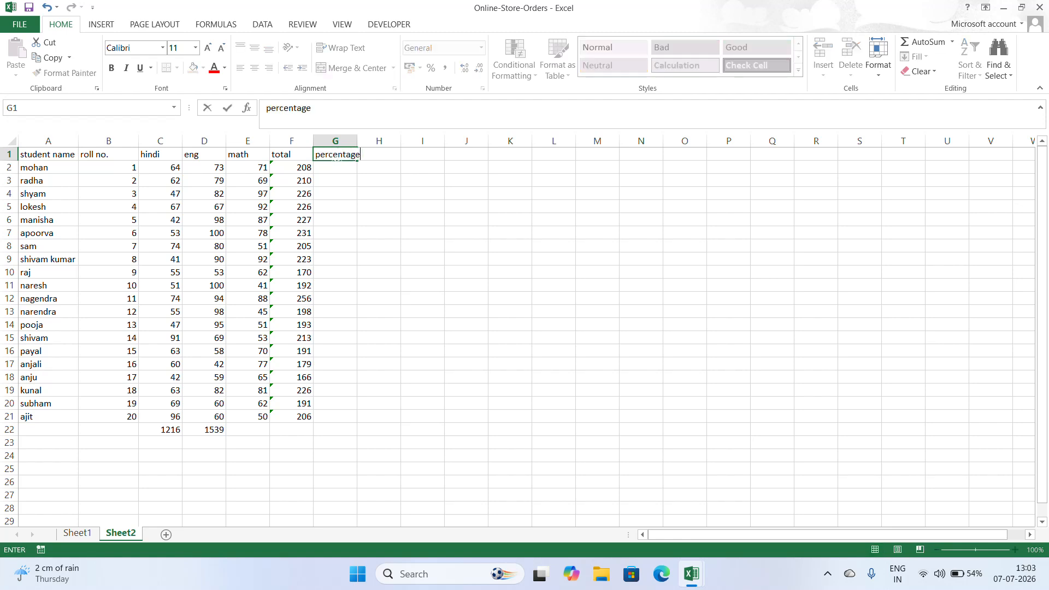
pyautogui.press('Return')
pyautogui.doubleClick(357, 141)
pyautogui.click(346, 194)
# Step: Ignore the "Formula Omits Adjacent Cells" error for the totals in F2:F21
pyautogui.moveTo(290, 167); pyautogui.dragTo(276, 418)
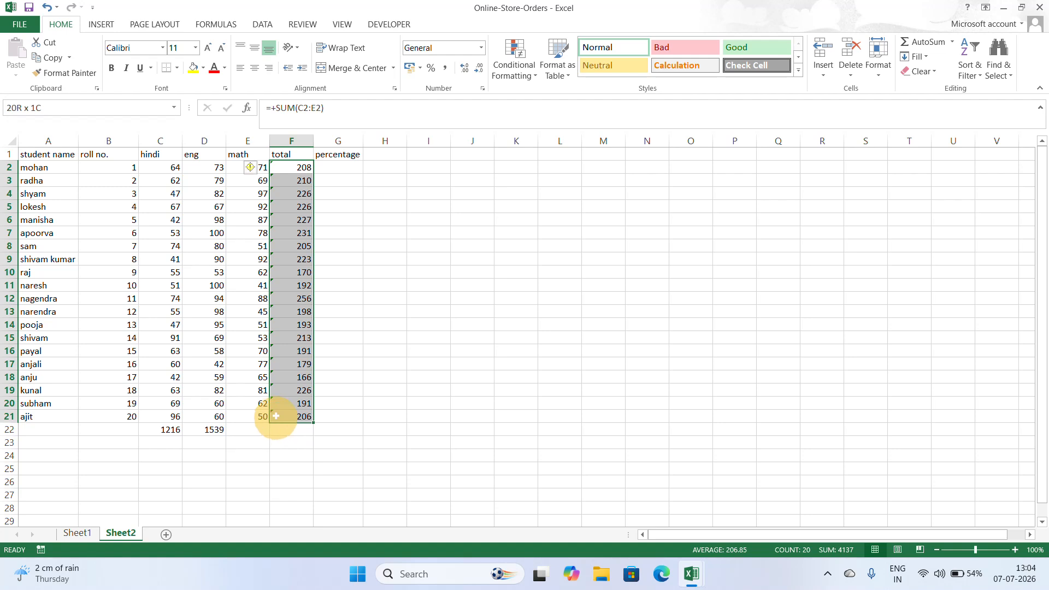
pyautogui.click(251, 170)
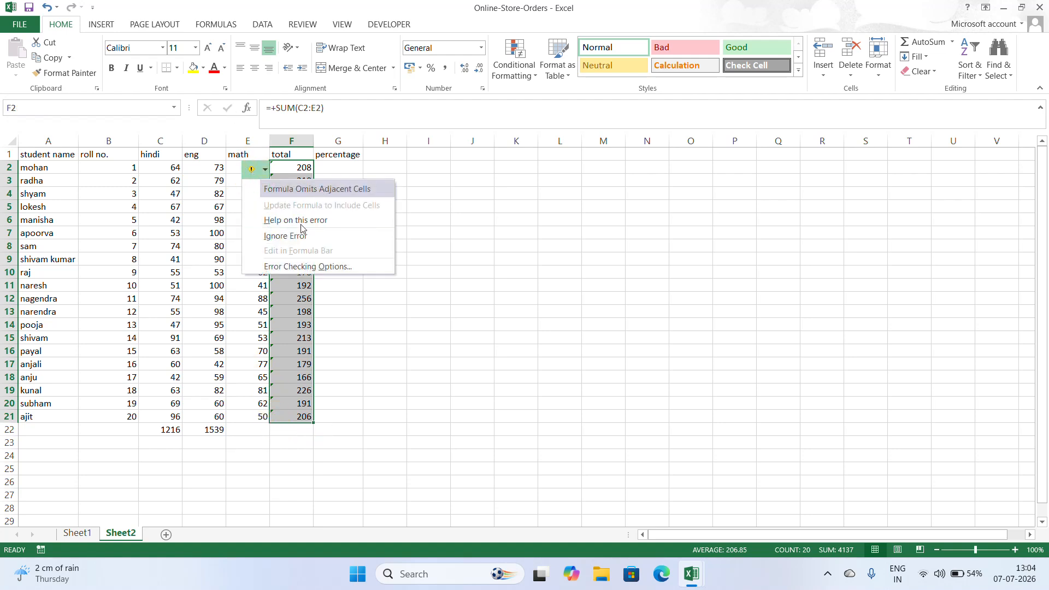
pyautogui.click(285, 235)
pyautogui.click(338, 169)
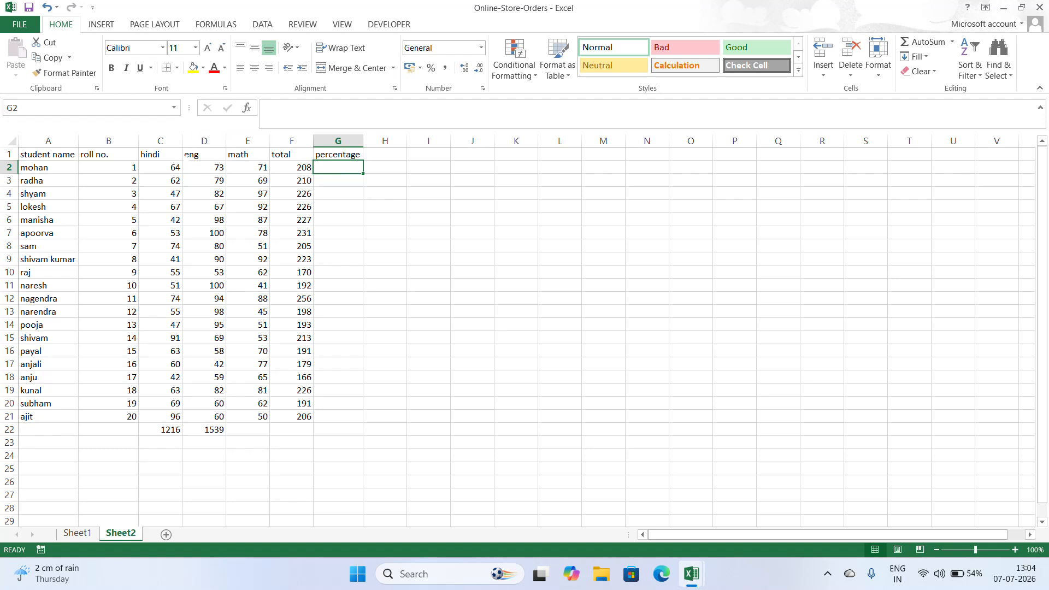
pyautogui.click(155, 154)
pyautogui.click(194, 156)
pyautogui.click(243, 155)
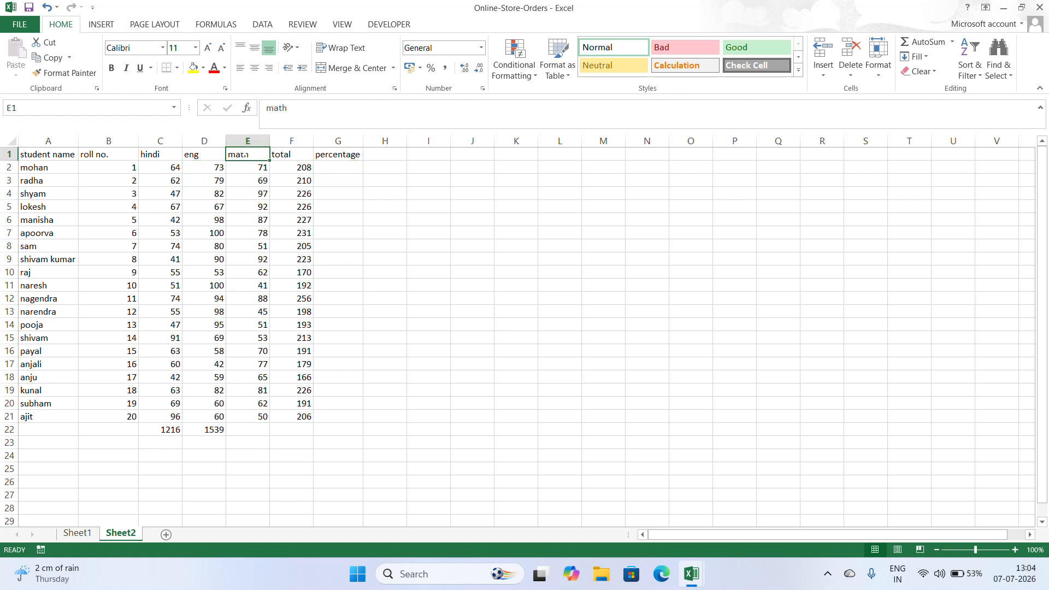
pyautogui.click(337, 166)
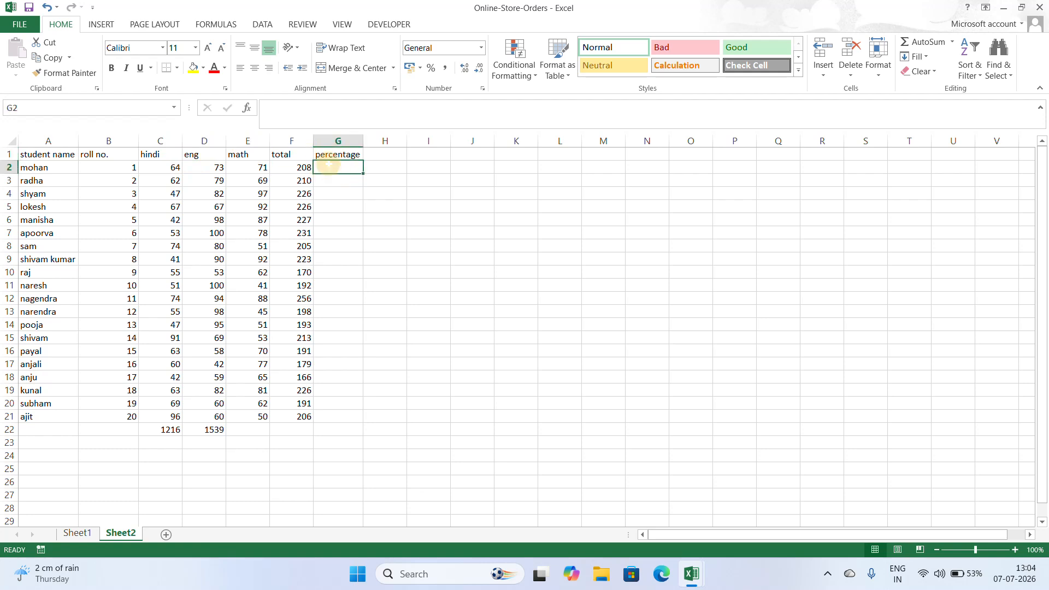
pyautogui.write('+perce')
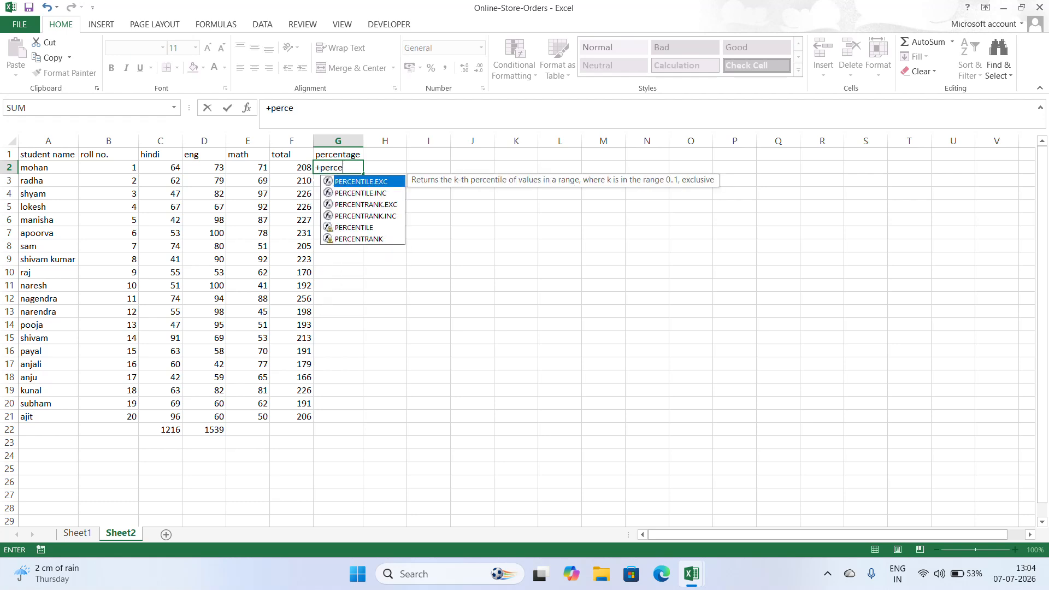
pyautogui.press('BackSpace')
pyautogui.press('BackSpace')
pyautogui.press('BackSpace')
pyautogui.press('BackSpace')
pyautogui.press('BackSpace')
pyautogui.press('BackSpace')
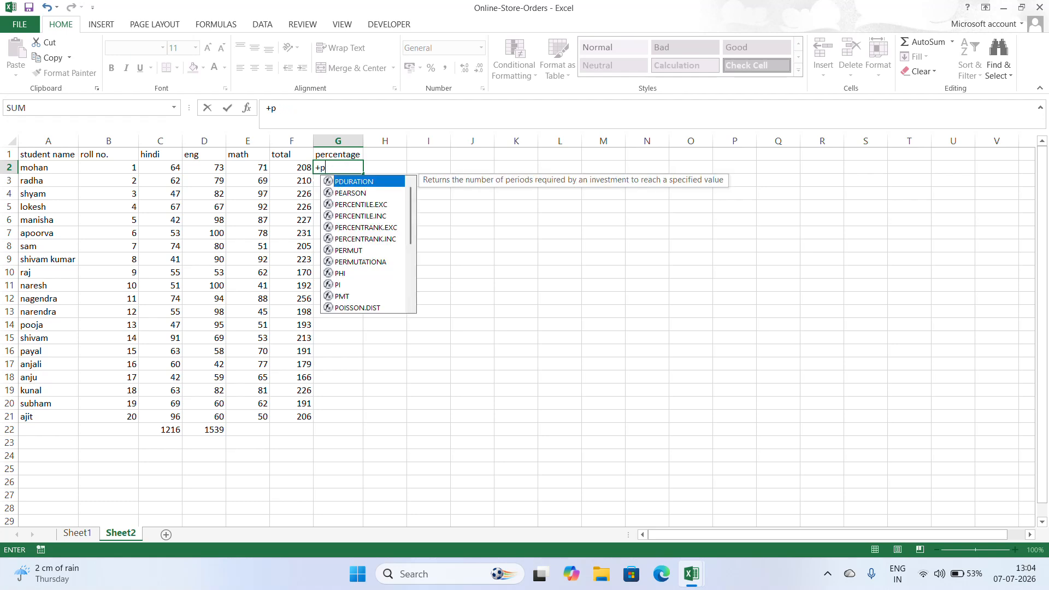
pyautogui.write('+')
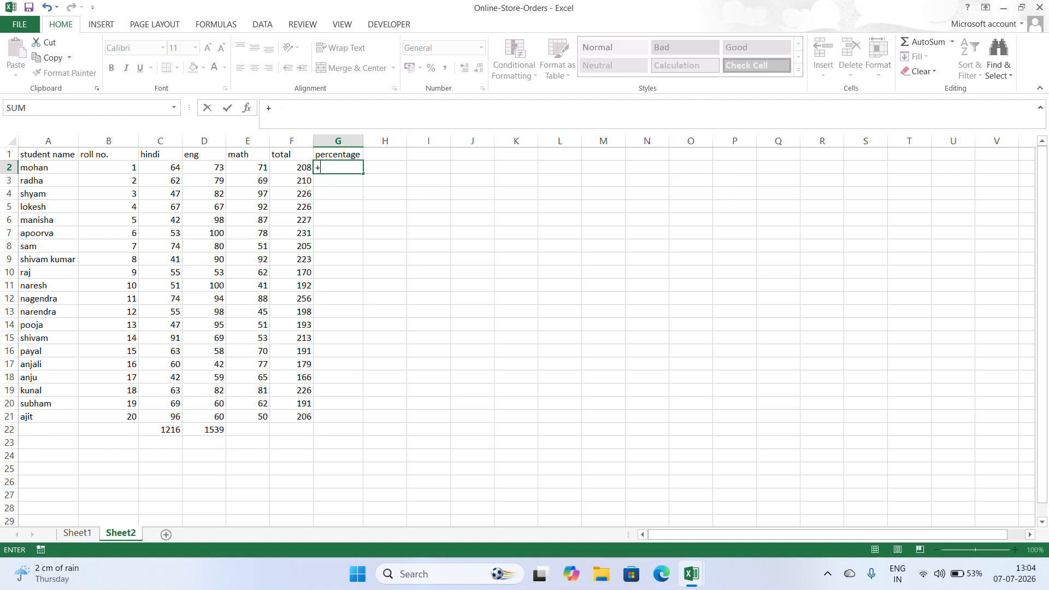
pyautogui.press('Escape')
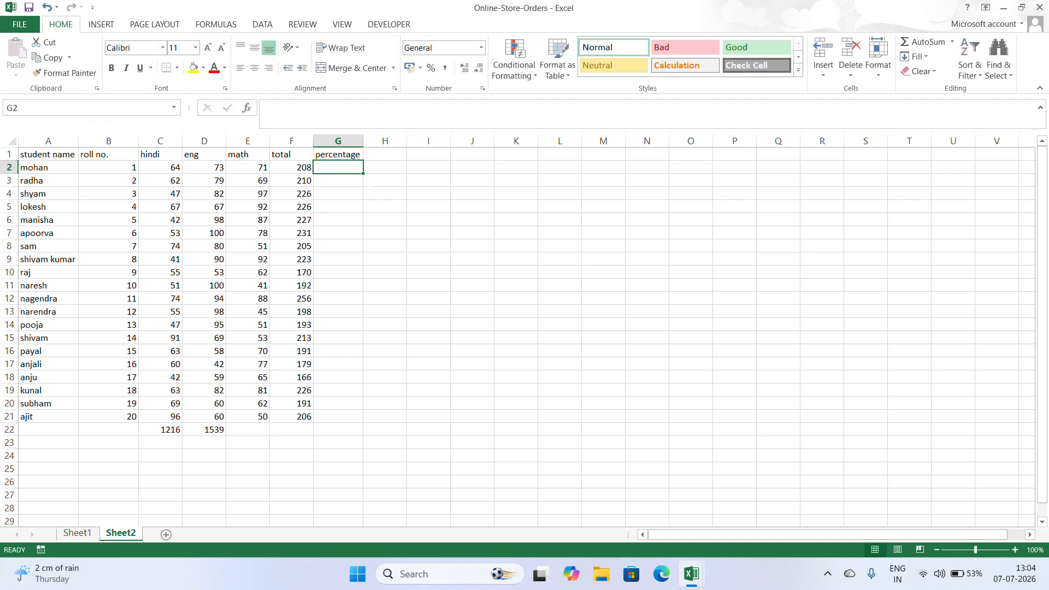
# Step: Enter the explanatory note "obtained/given divided by toal value* percentage format" in cell G2
pyautogui.write('o')
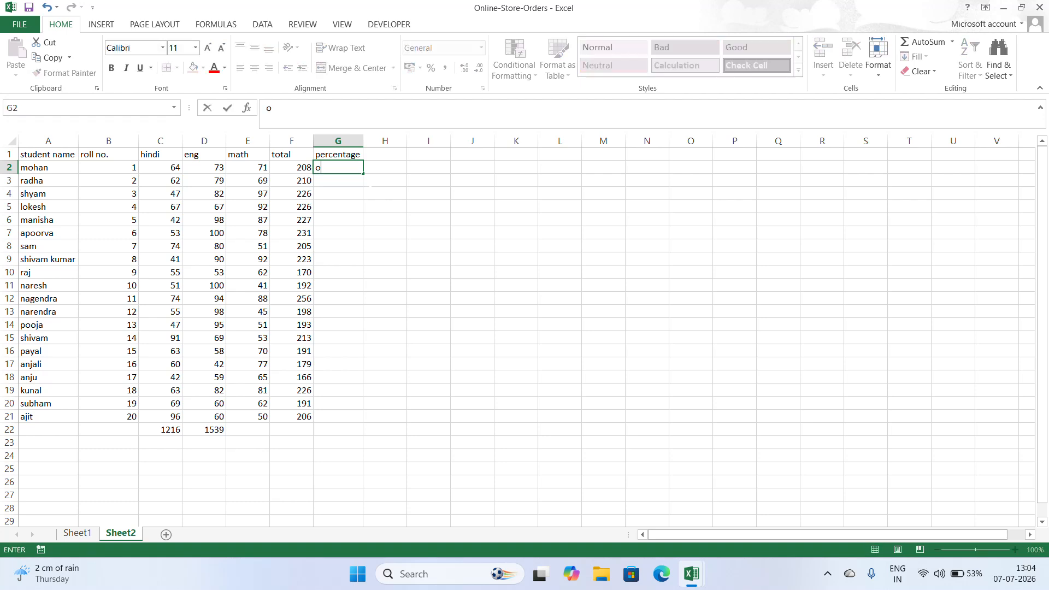
pyautogui.write('btained/given')
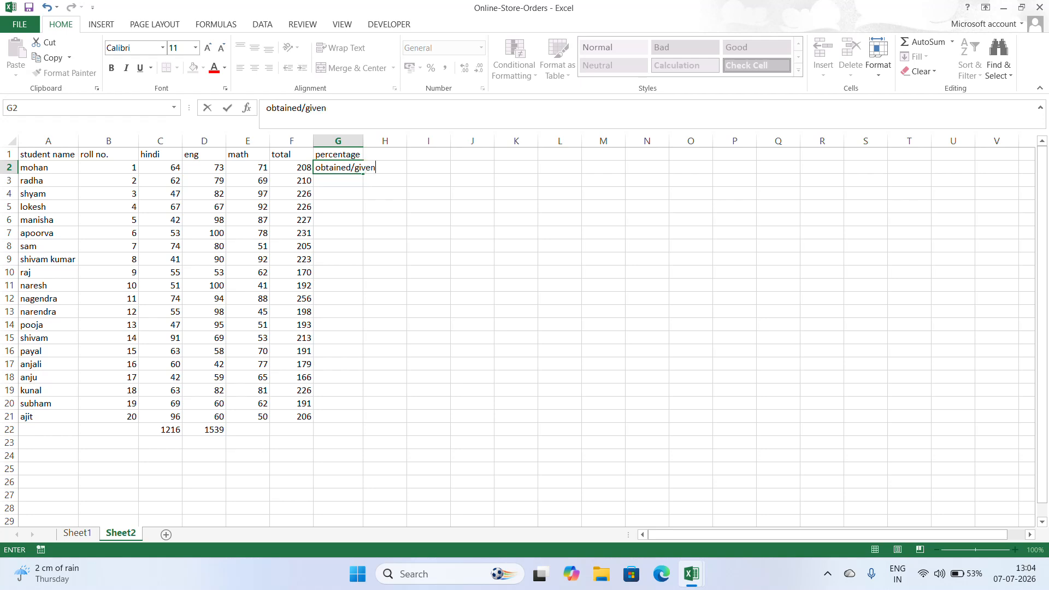
pyautogui.write('  divided ')
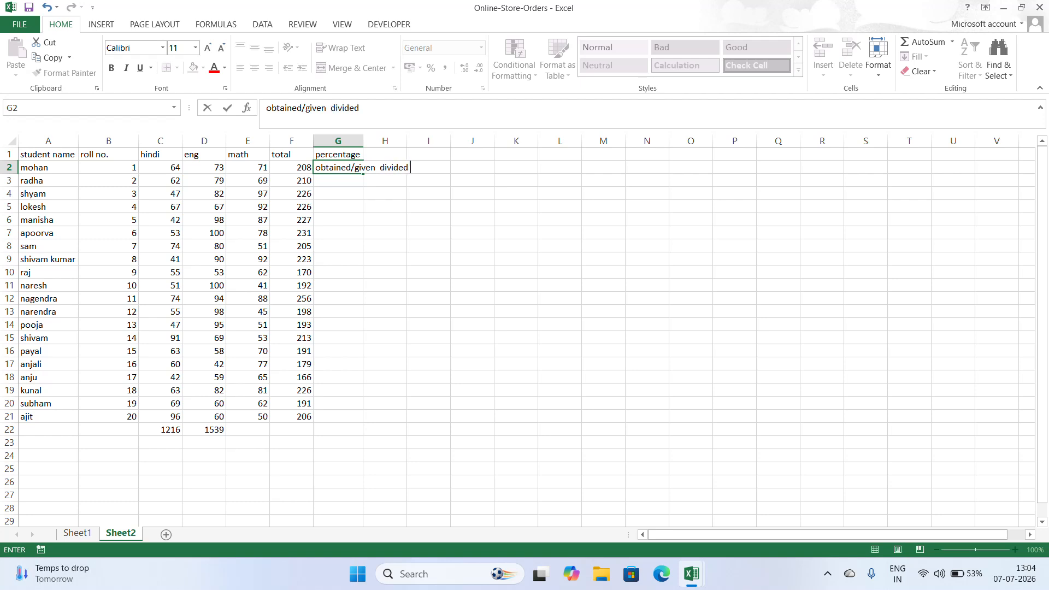
pyautogui.write('by toal value* p')
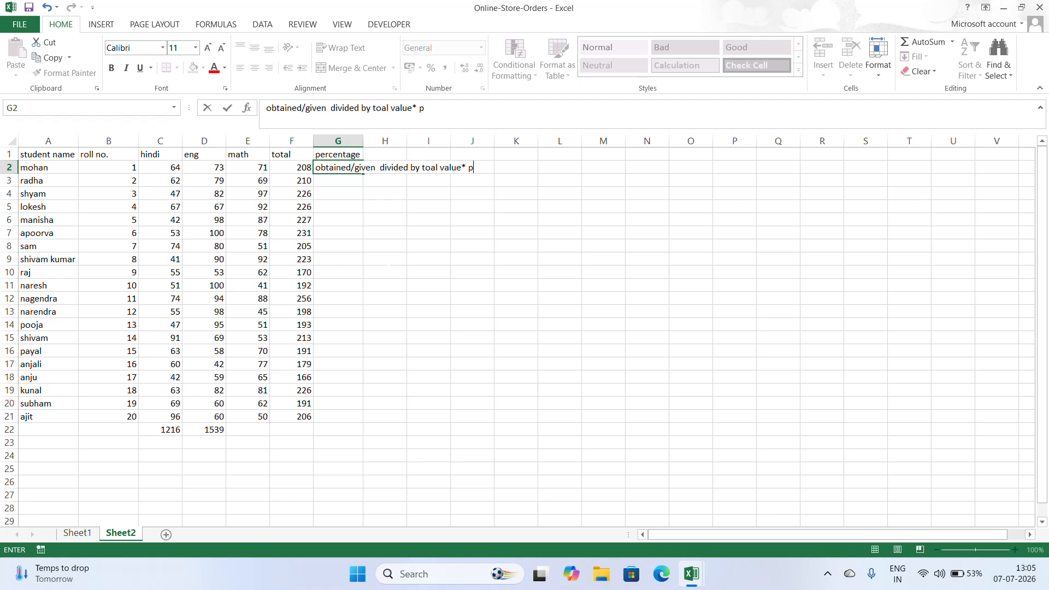
pyautogui.write('ercentage format')
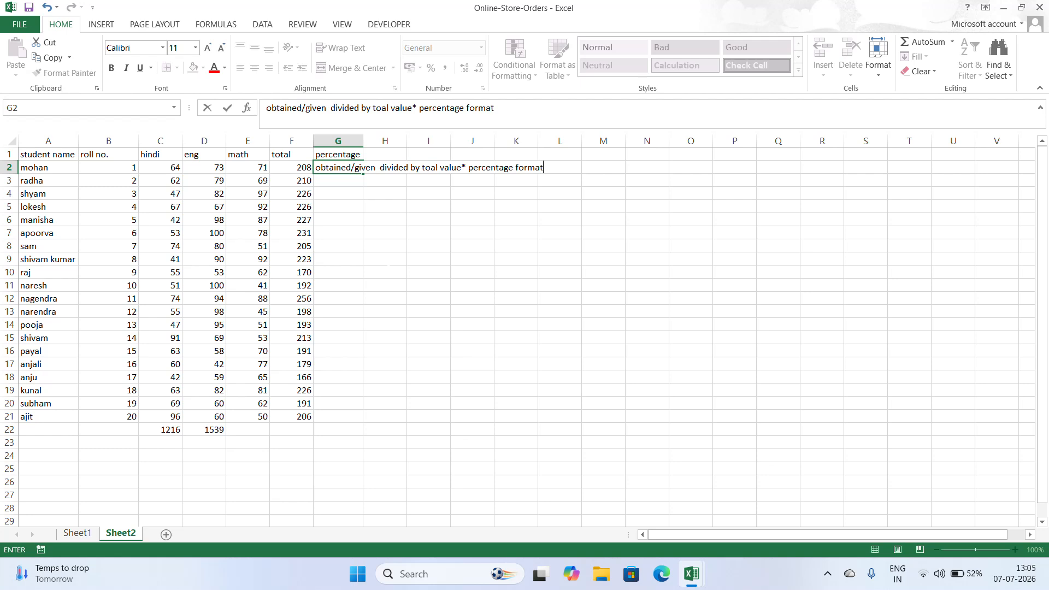
# Step: Enter the sample calculation +215/300*100 in cell H7 and apply the percent format to it
pyautogui.click(389, 231)
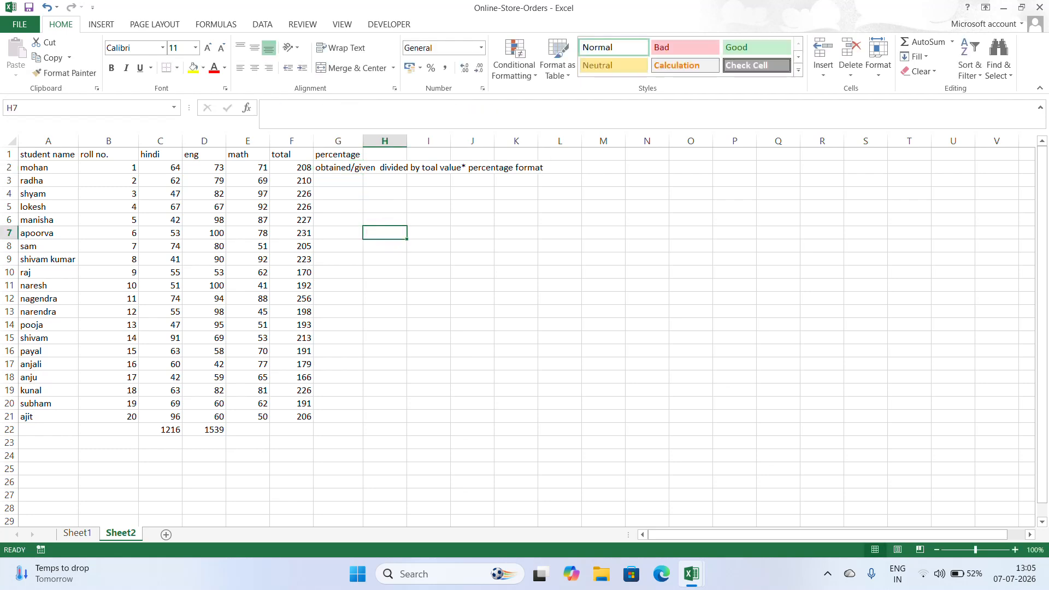
pyautogui.write('+215')
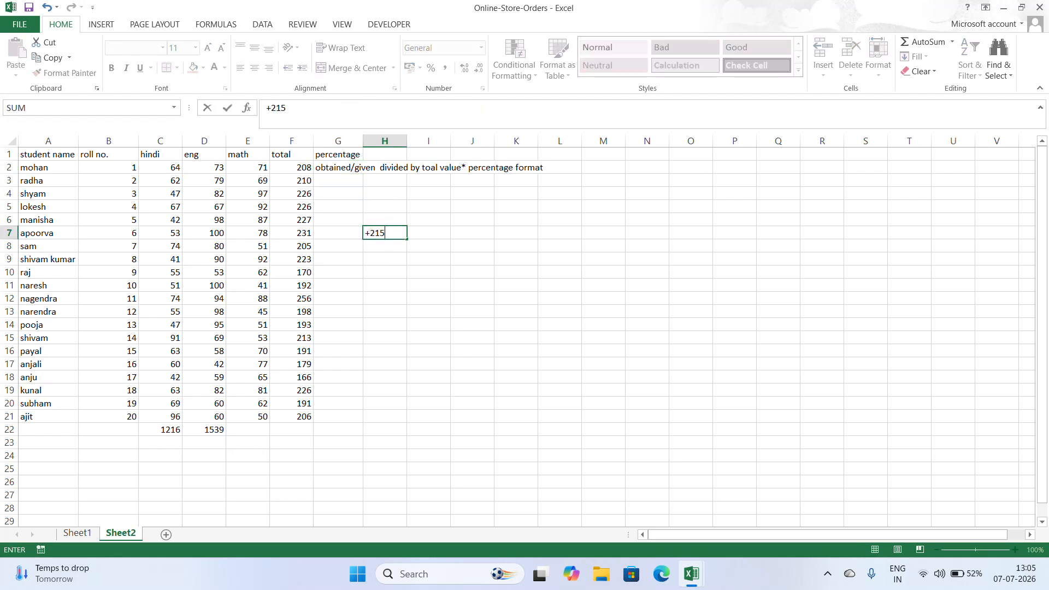
pyautogui.write('/300*100')
pyautogui.press('Return')
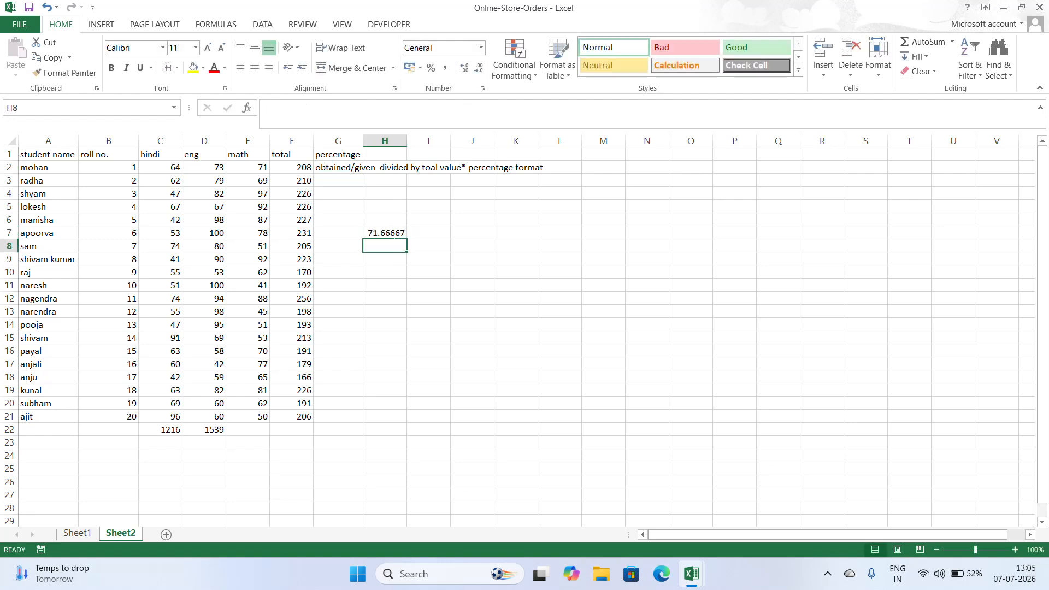
pyautogui.click(394, 232)
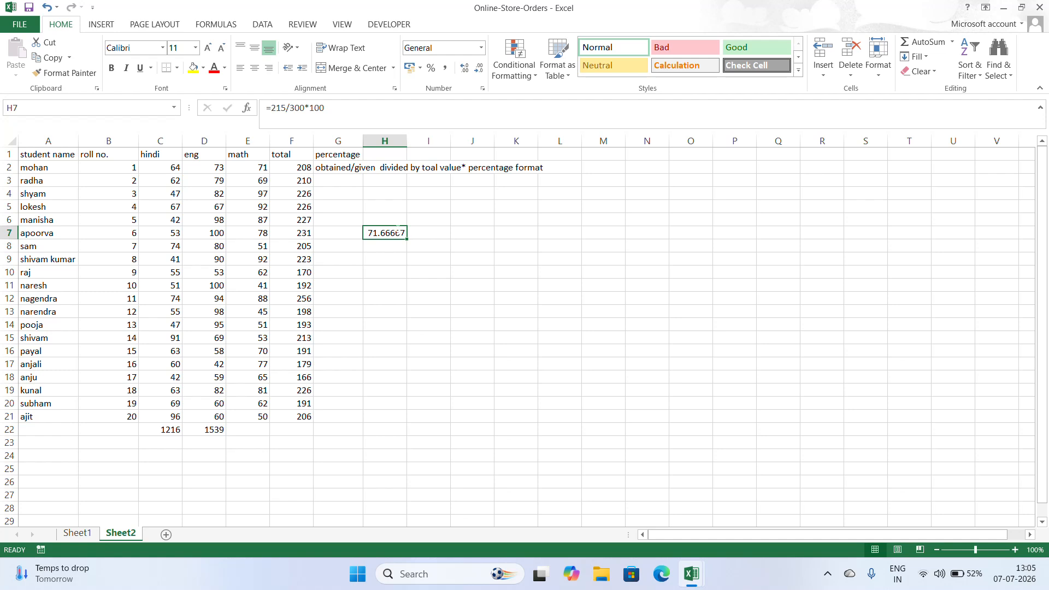
pyautogui.click(431, 67)
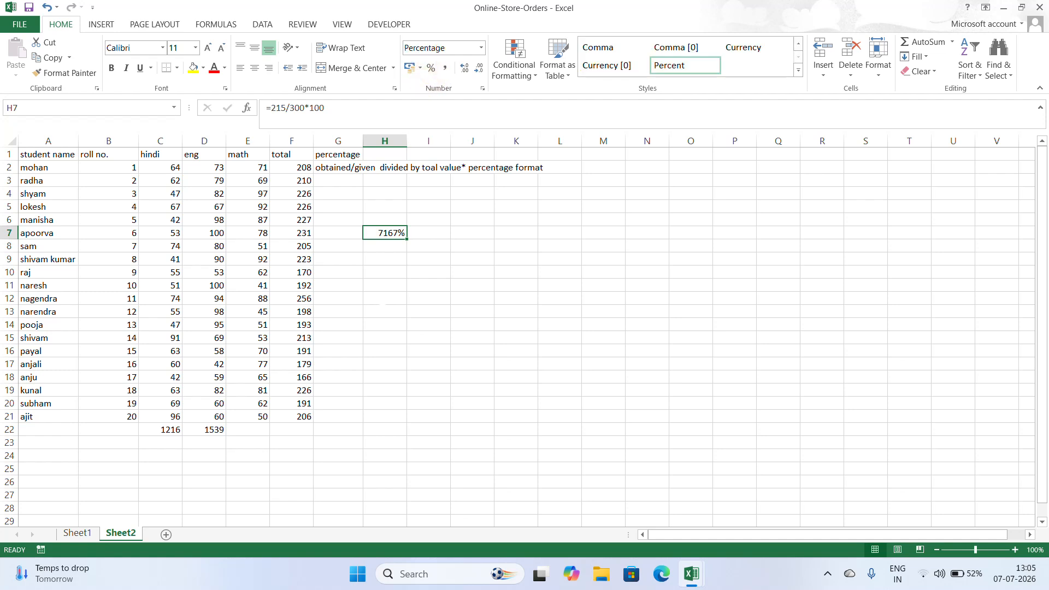
# Step: Remove the *100 factor from the sample formula in cell H7 so it reads =215/300
pyautogui.click(336, 101)
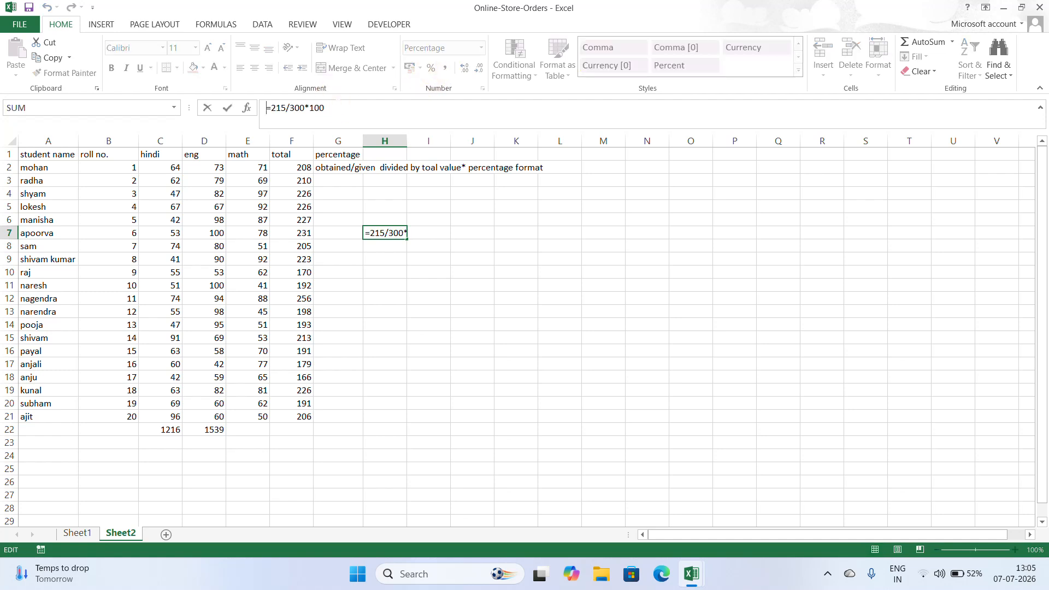
pyautogui.click(266, 109)
pyautogui.click(338, 103)
pyautogui.press('BackSpace')
pyautogui.press('BackSpace')
pyautogui.press('BackSpace')
pyautogui.press('BackSpace')
pyautogui.press('Return')
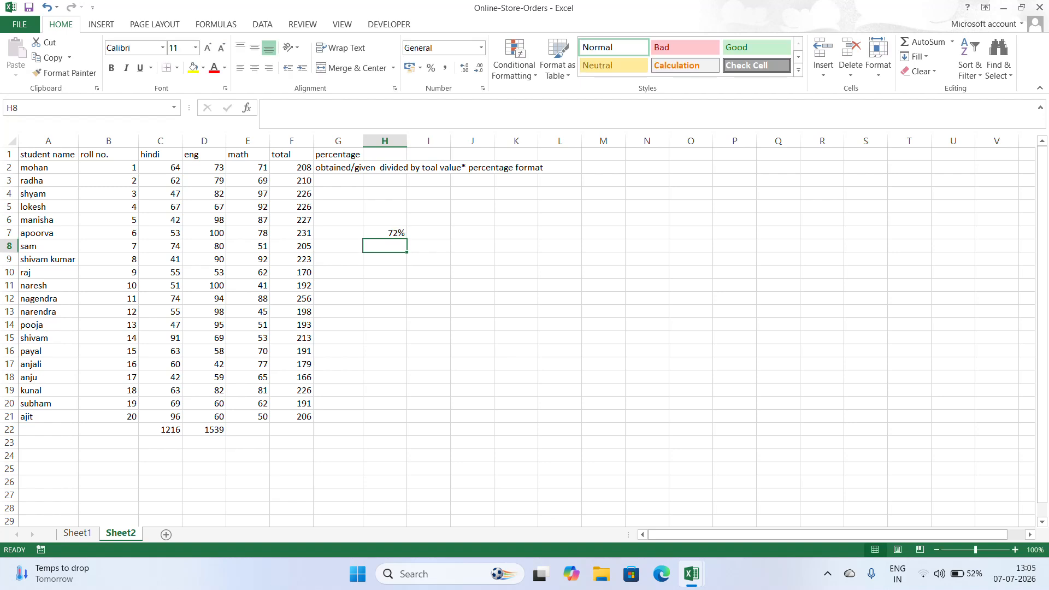
# Step: Show the sample percentage in H7 with two decimal places and clear the cell's contents
pyautogui.click(380, 238)
pyautogui.click(383, 232)
pyautogui.click(464, 68)
pyautogui.click(465, 68)
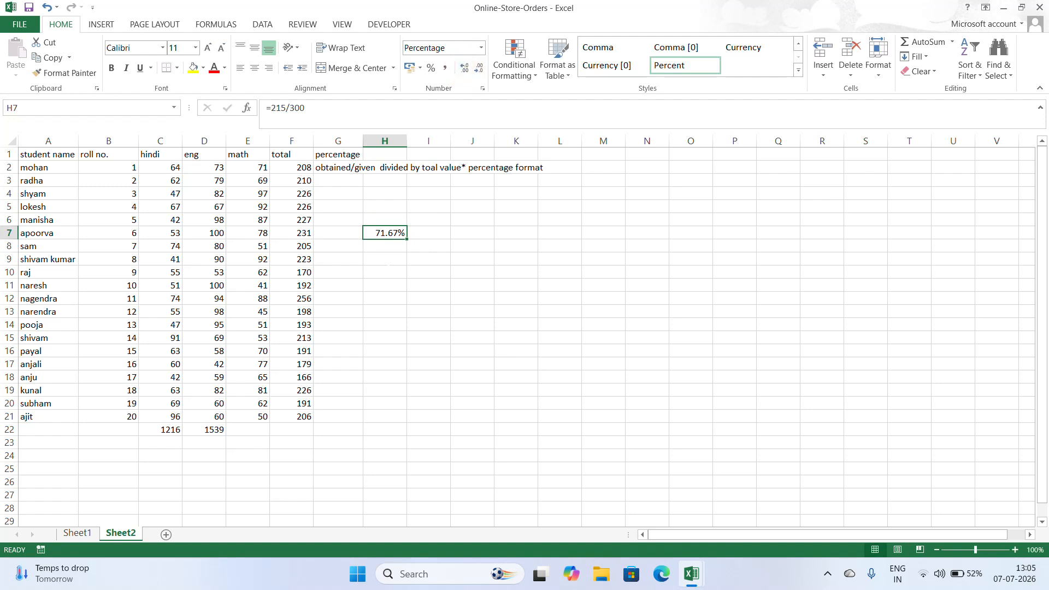
pyautogui.press('Delete')
# Step: Replace the note in G2 with the formula +F2/300 and fill it down through G21
pyautogui.click(338, 168)
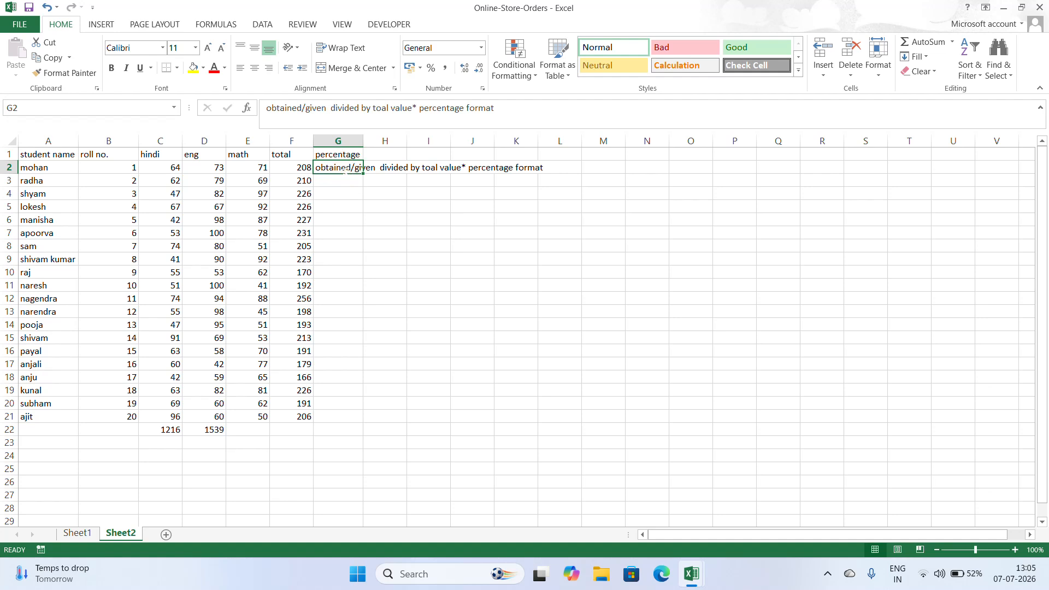
pyautogui.write('+')
pyautogui.press('Left')
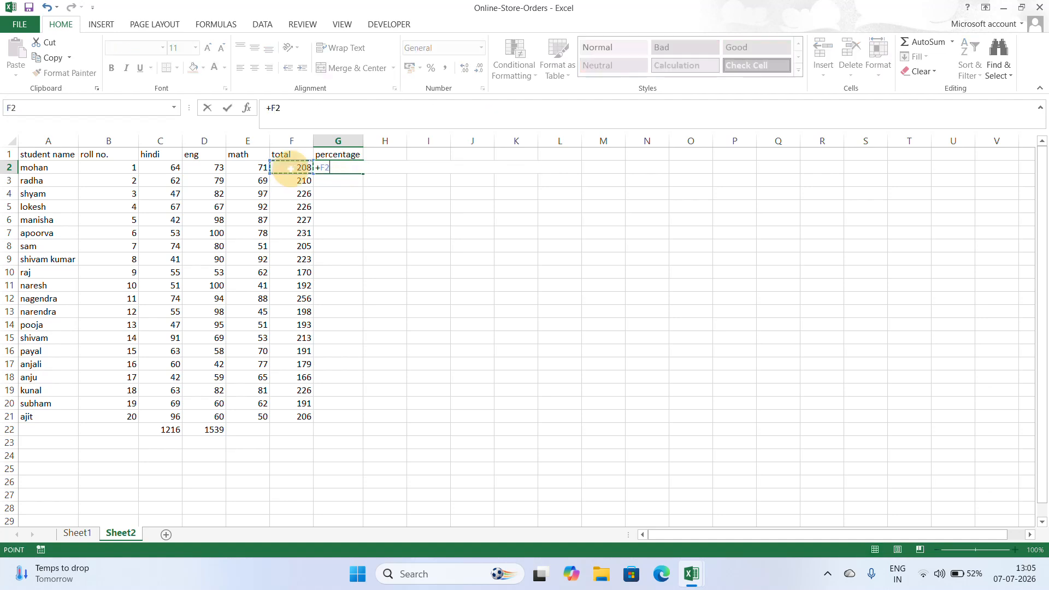
pyautogui.write('/300')
pyautogui.press('Return')
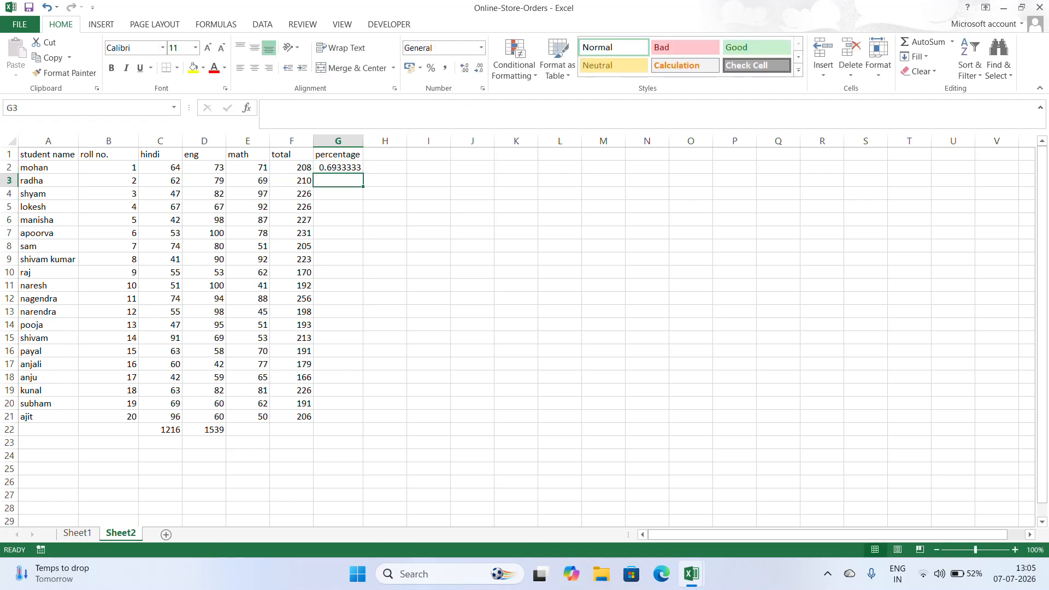
pyautogui.click(358, 170)
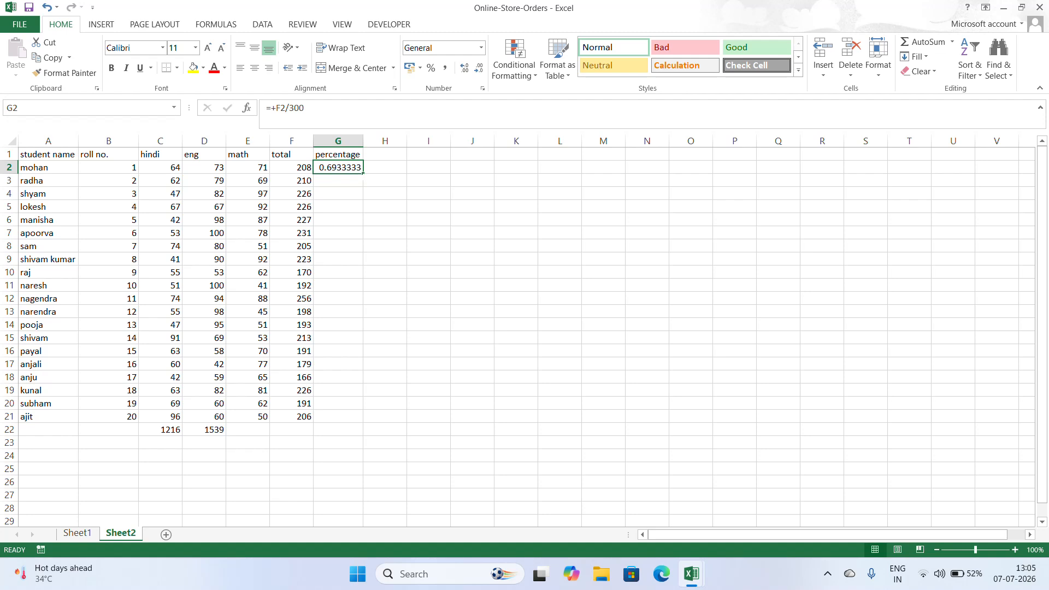
pyautogui.doubleClick(363, 173)
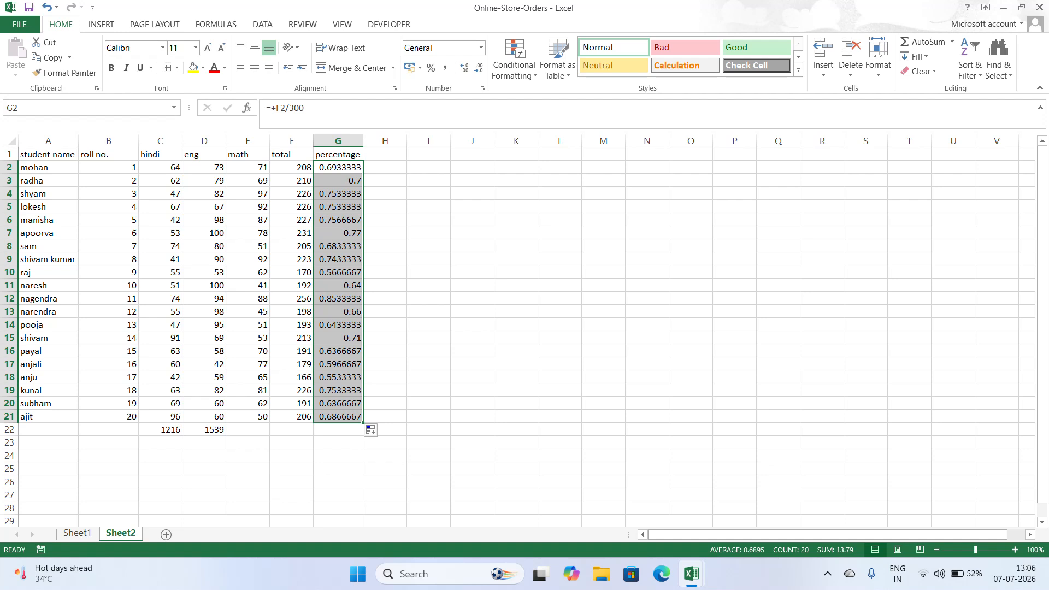
# Step: Format the percentage column G2:G21 as percentages with two decimal places
pyautogui.write('%')
pyautogui.press('BackSpace')
pyautogui.write('=+F2/300')
pyautogui.hotkey('ctrl', 'Return')
pyautogui.hotkey('ctrl', 'shift', '5')
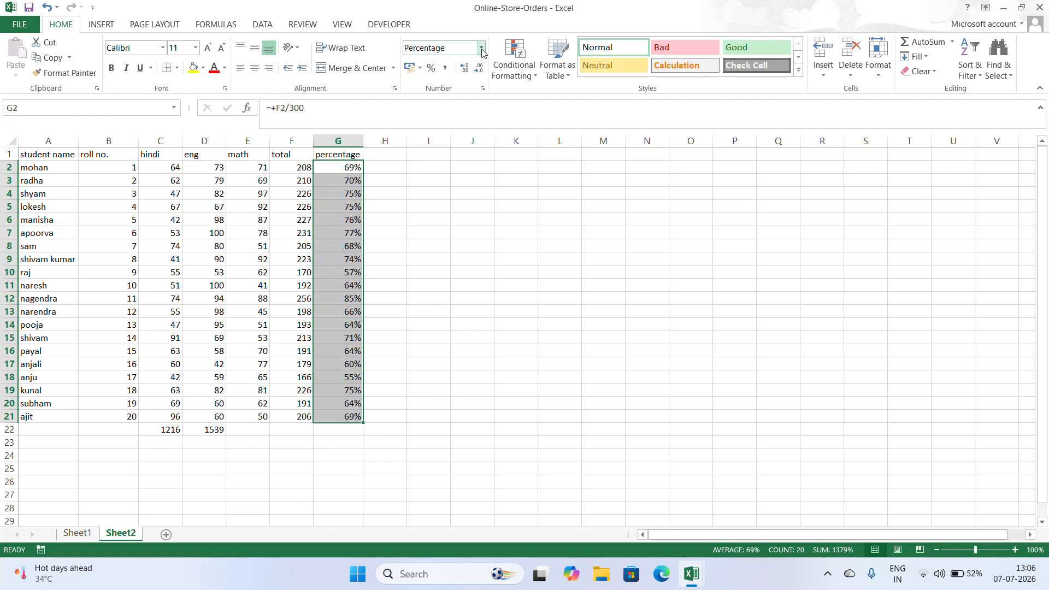
pyautogui.click(466, 67)
pyautogui.click(467, 67)
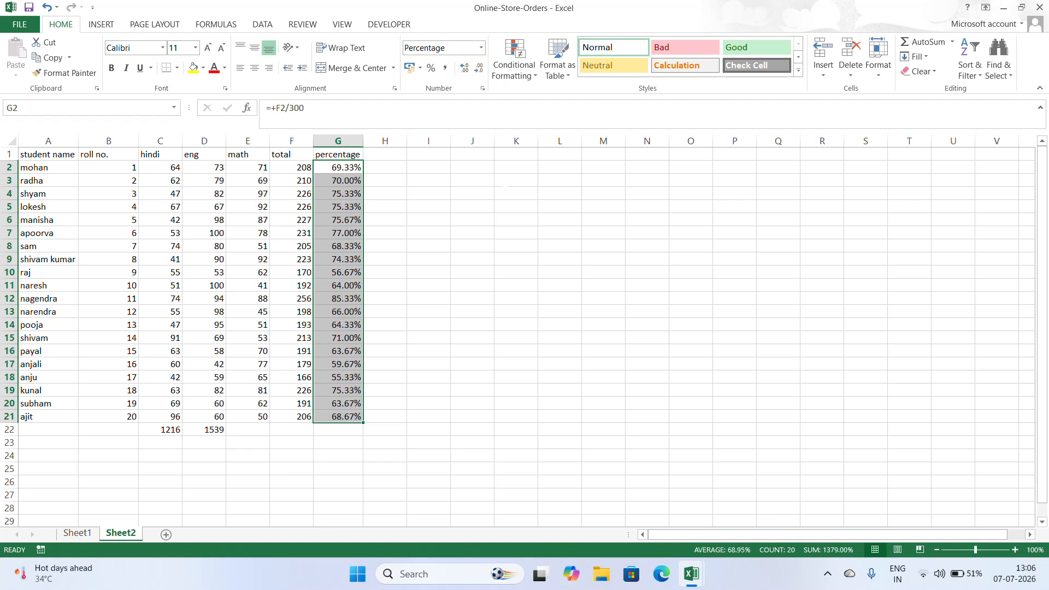
pyautogui.click(428, 232)
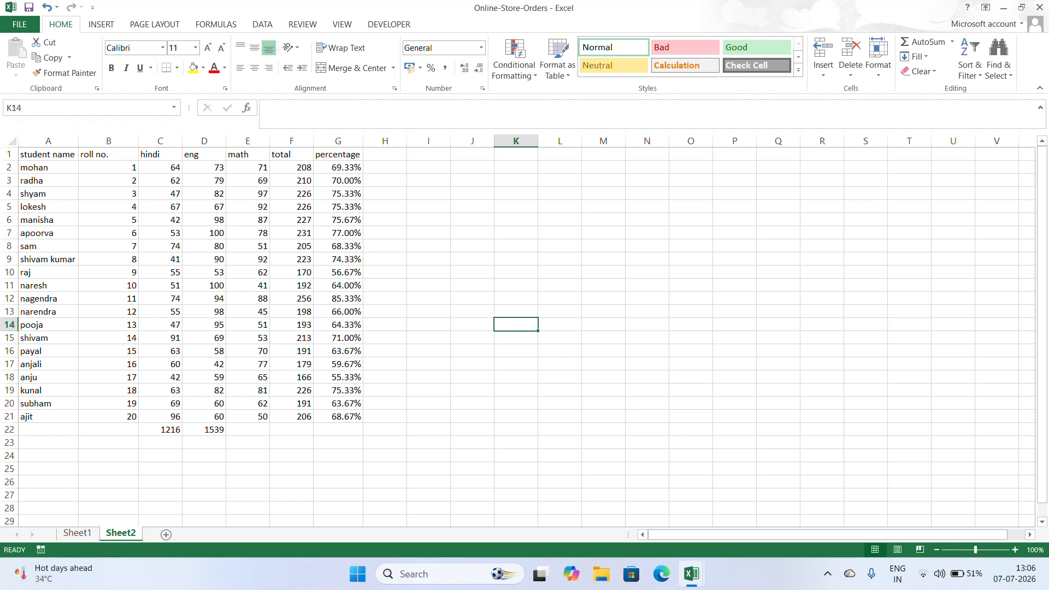
pyautogui.click(424, 299)
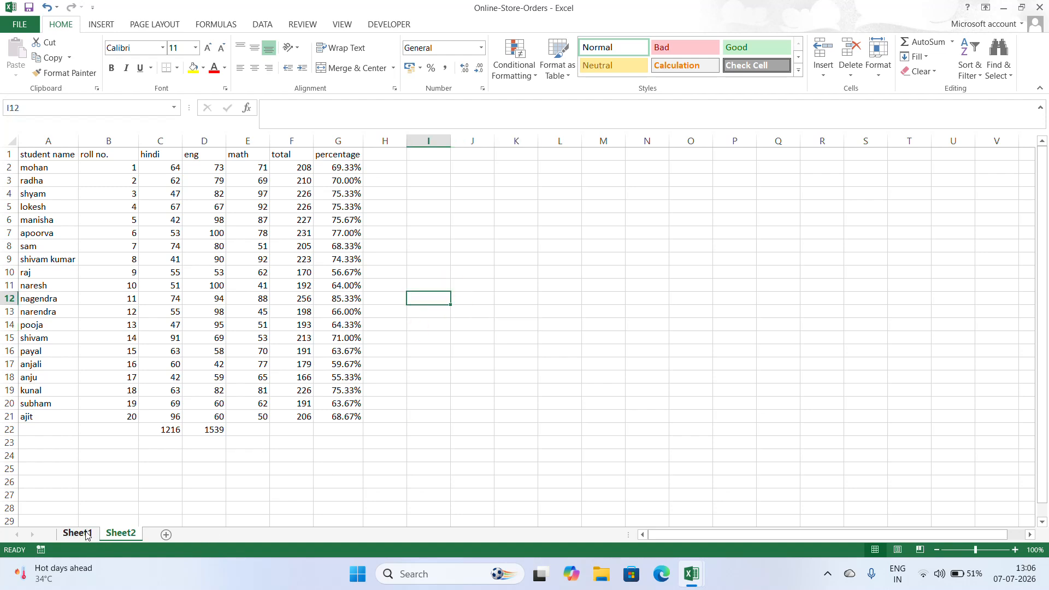
pyautogui.click(108, 520)
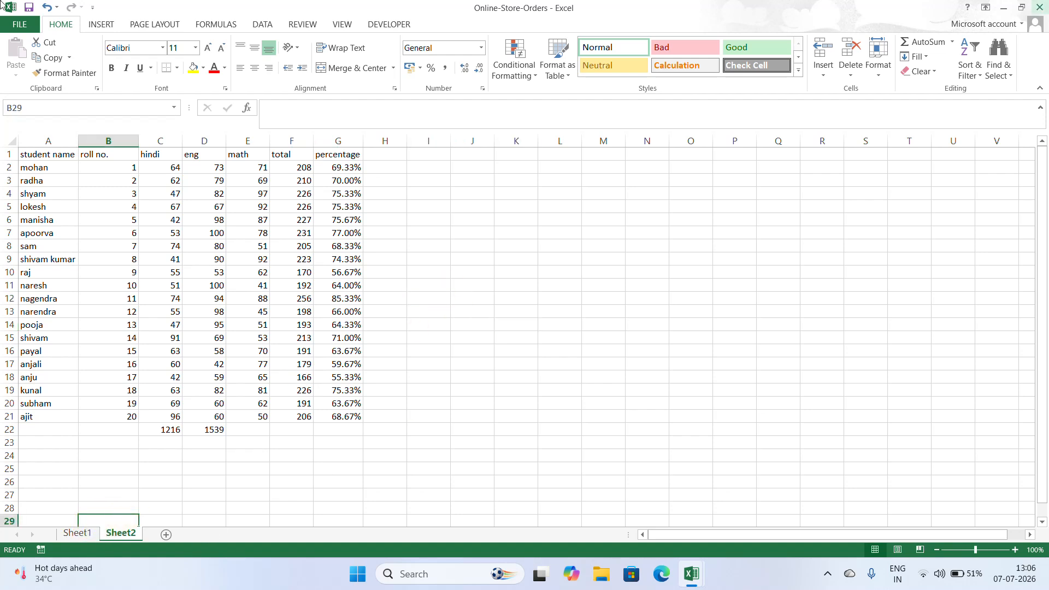
# Step: On Sheet1, enter the note "to find total sum acc. To one condition/ criteria" in cell P2
pyautogui.click(77, 532)
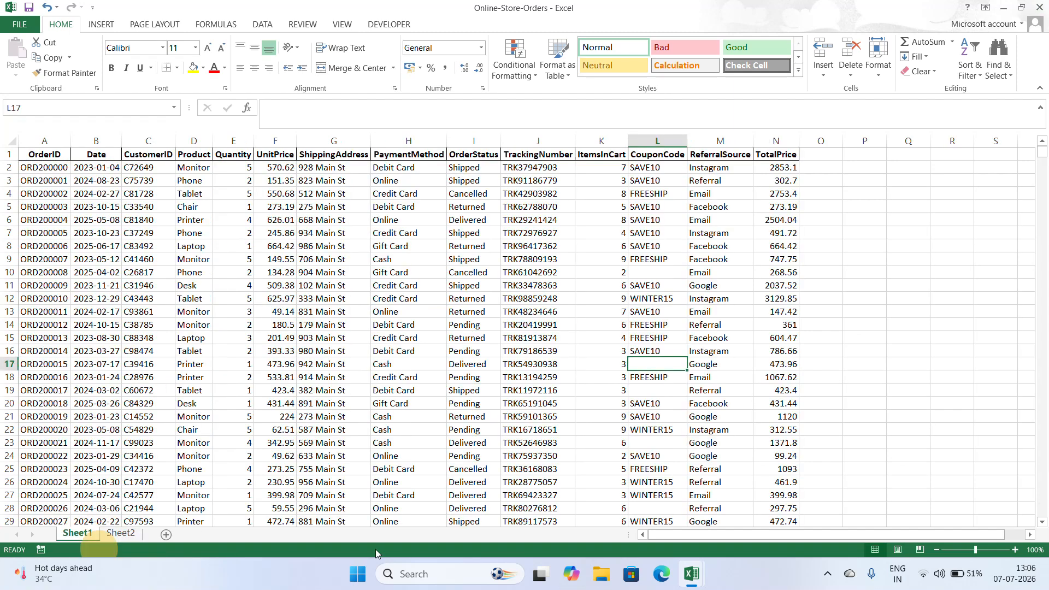
pyautogui.click(866, 309)
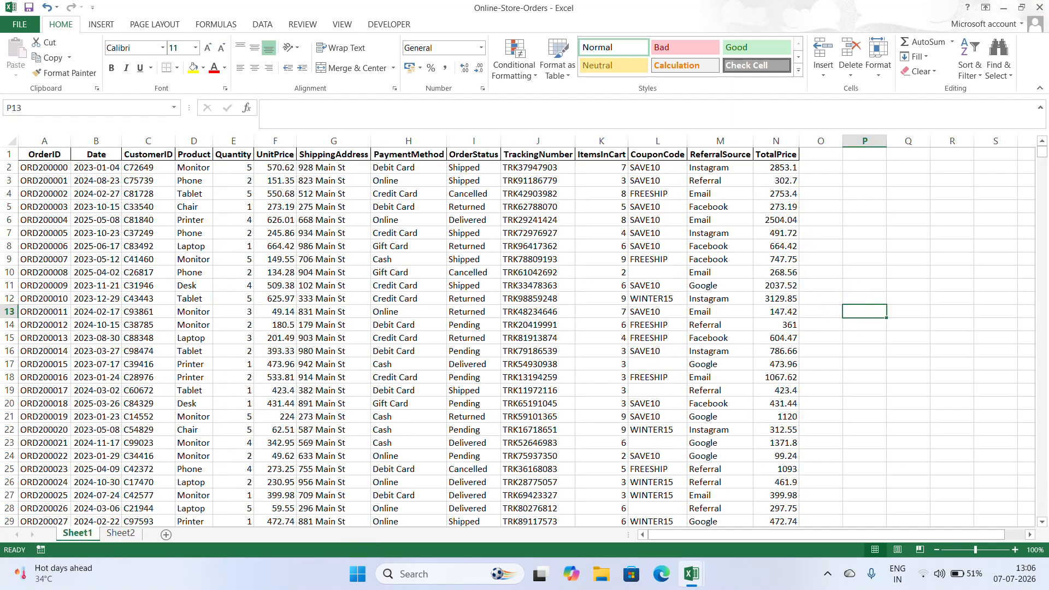
pyautogui.click(861, 168)
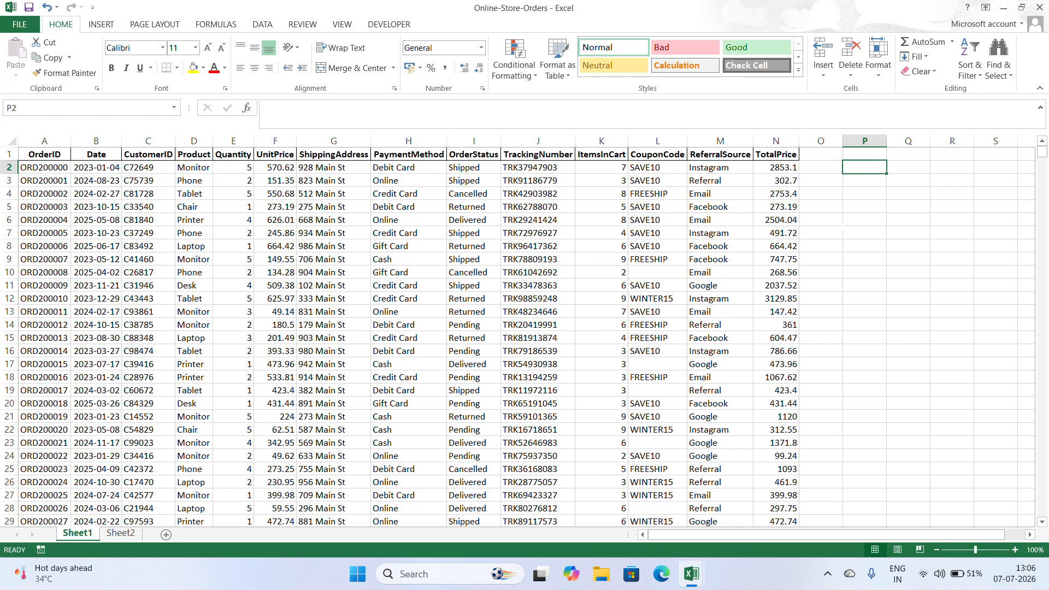
pyautogui.write('to f')
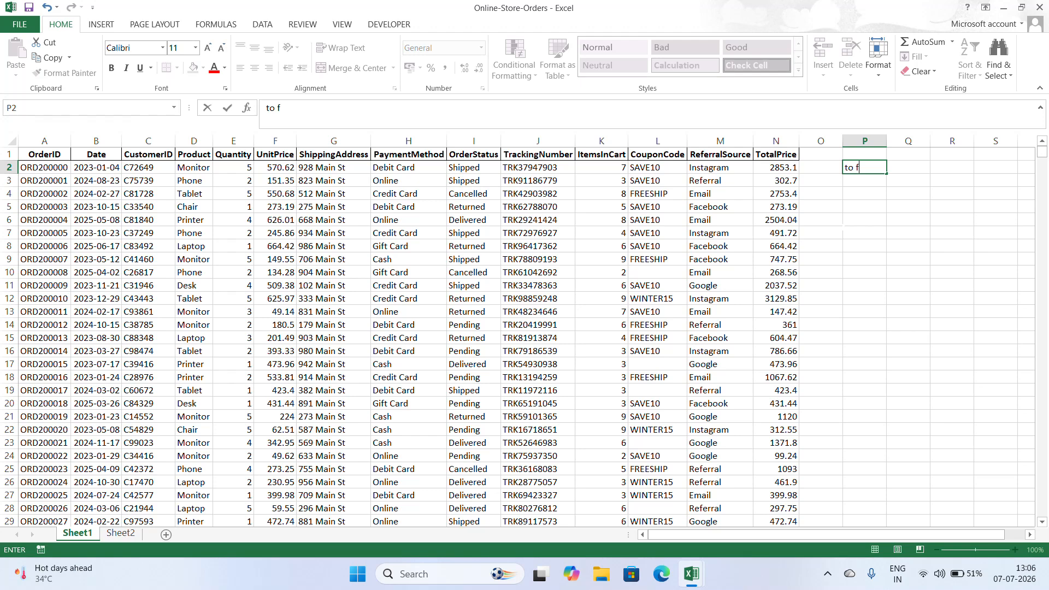
pyautogui.write('ind to')
pyautogui.write('ta')
pyautogui.write('l sum a')
pyautogui.write('cc')
pyautogui.write('. ')
pyautogui.write('to')
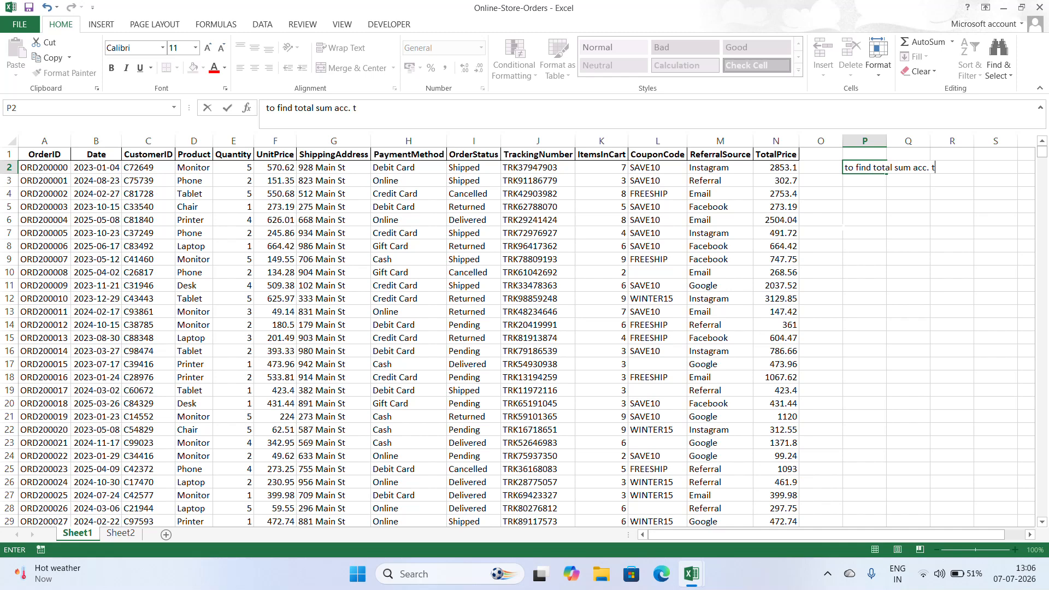
pyautogui.write(' one condition')
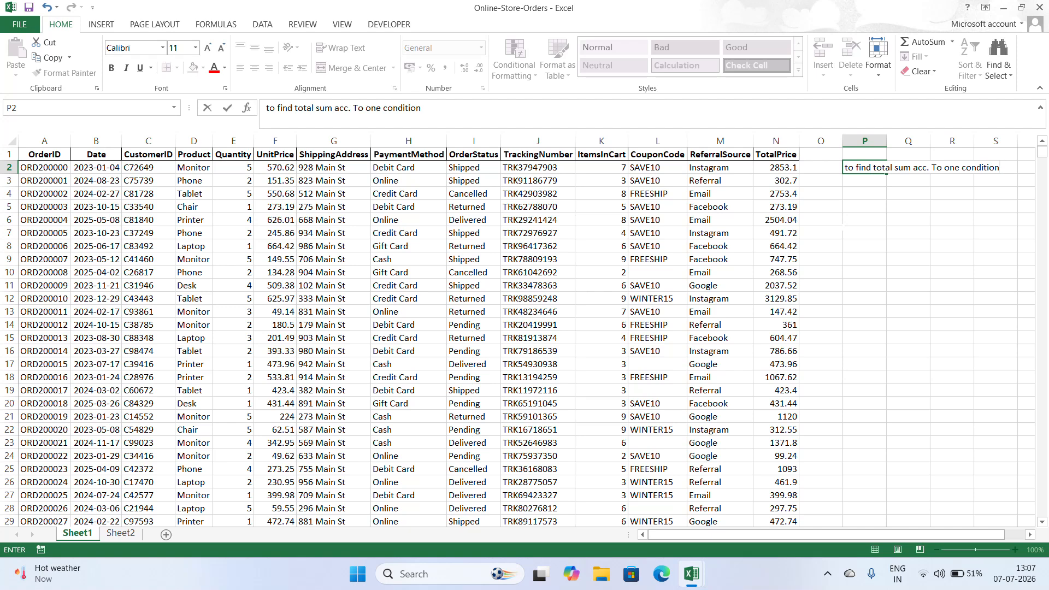
pyautogui.write('/ criteria')
pyautogui.press('Return')
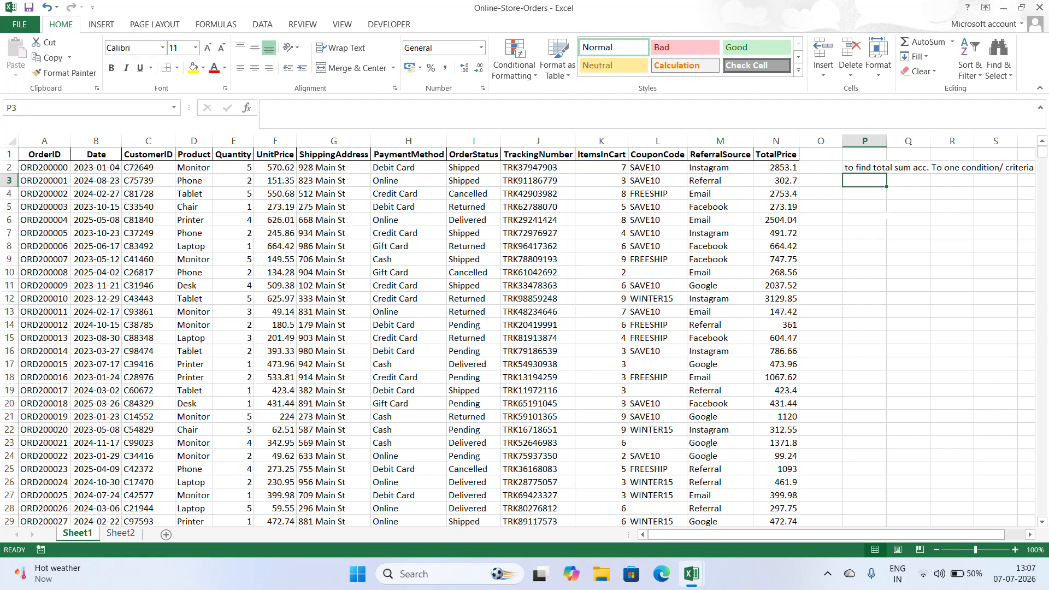
# Step: Delete the OrderID and Date columns from the orders table on Sheet1
pyautogui.click(908, 246)
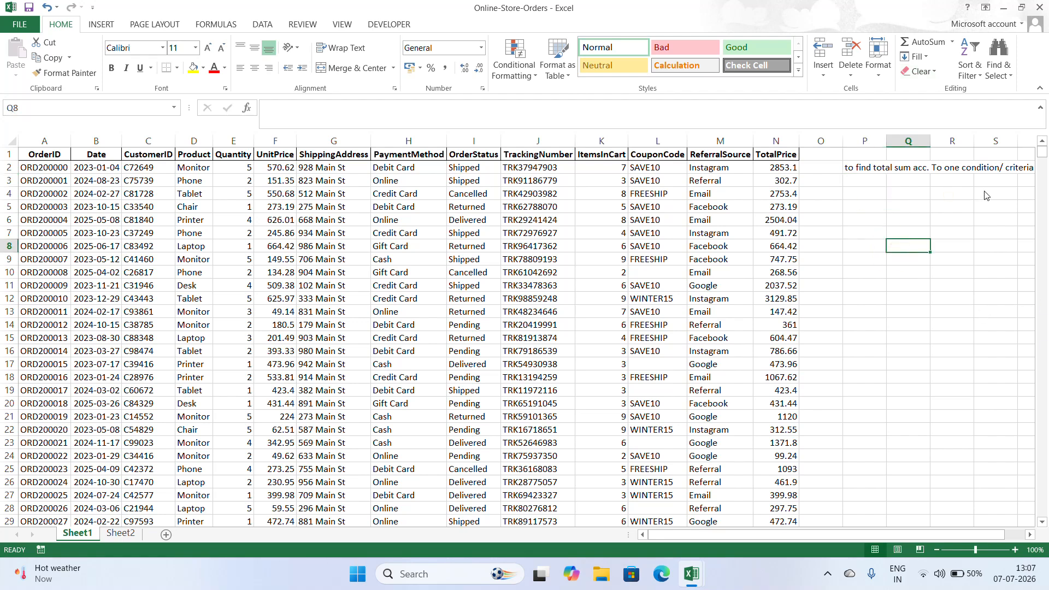
pyautogui.moveTo(43, 141); pyautogui.dragTo(100, 140)
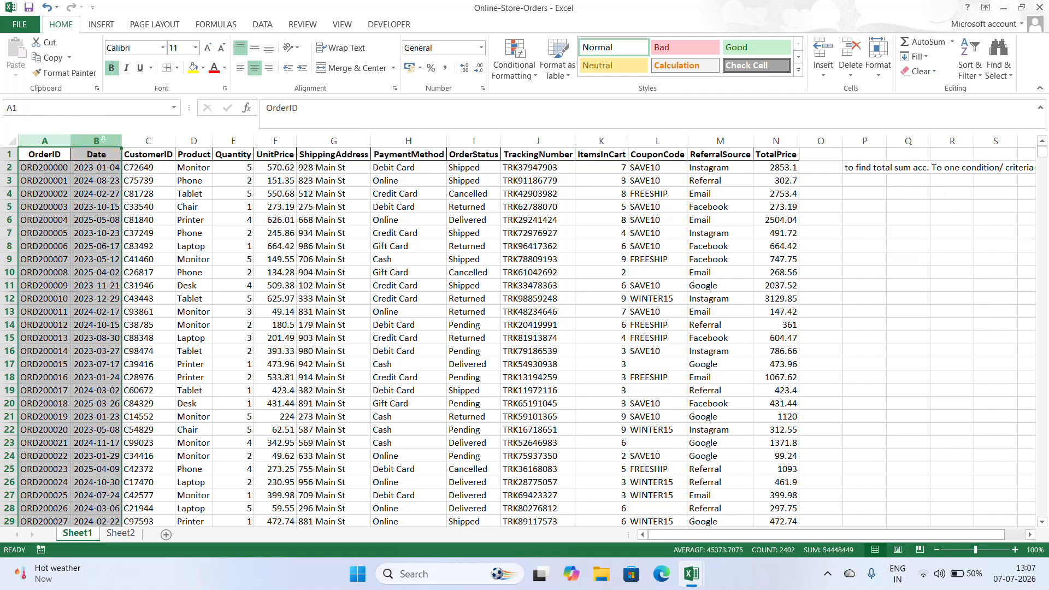
pyautogui.hotkey('ctrl', '-')
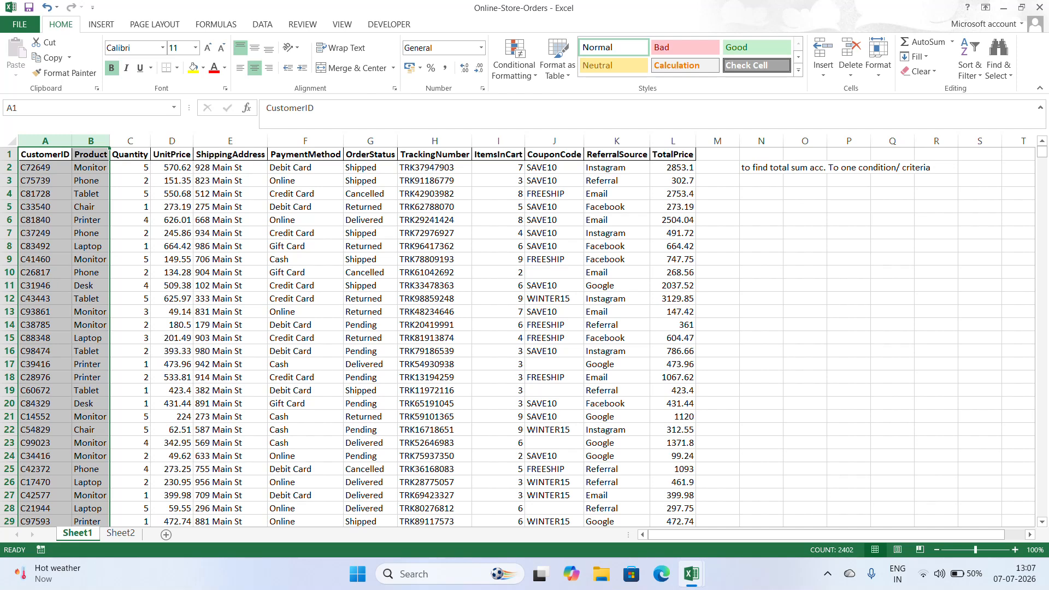
pyautogui.click(796, 308)
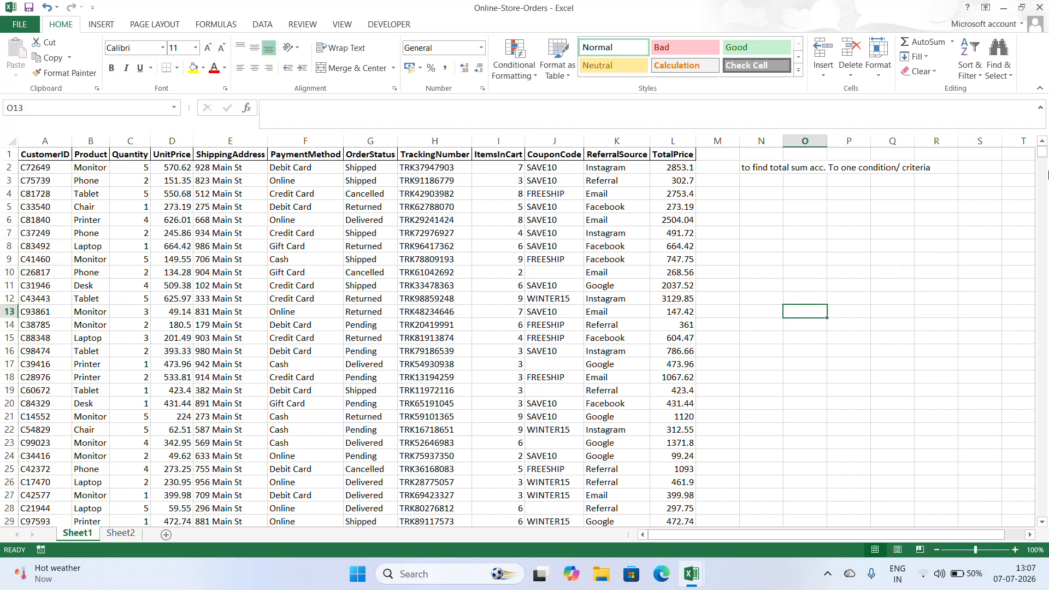
pyautogui.click(642, 170)
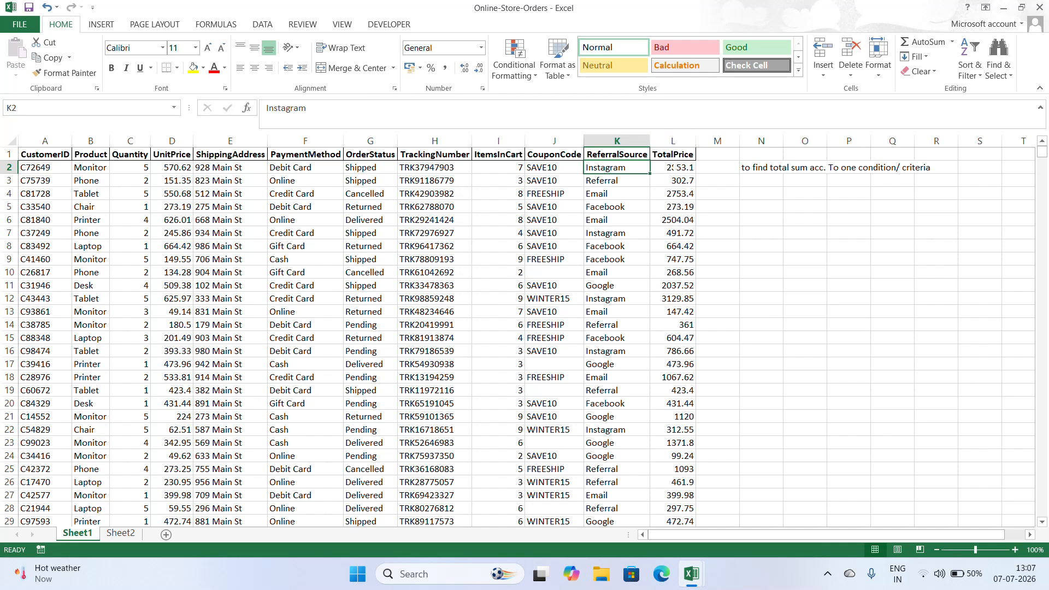
# Step: Enter the note "find the total price of instagram referral source" in cell N5
pyautogui.click(754, 209)
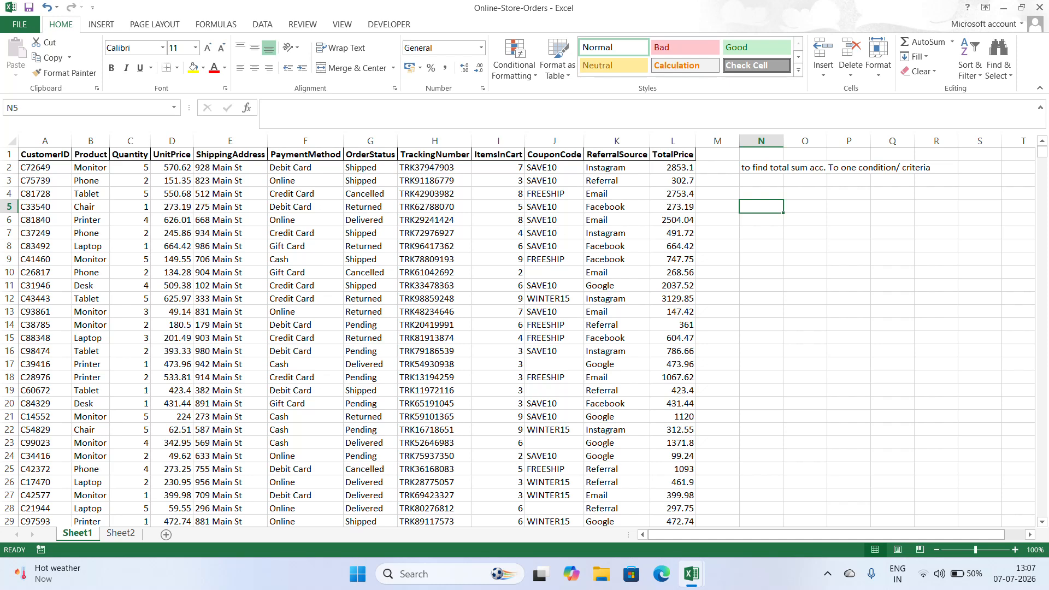
pyautogui.write('fin')
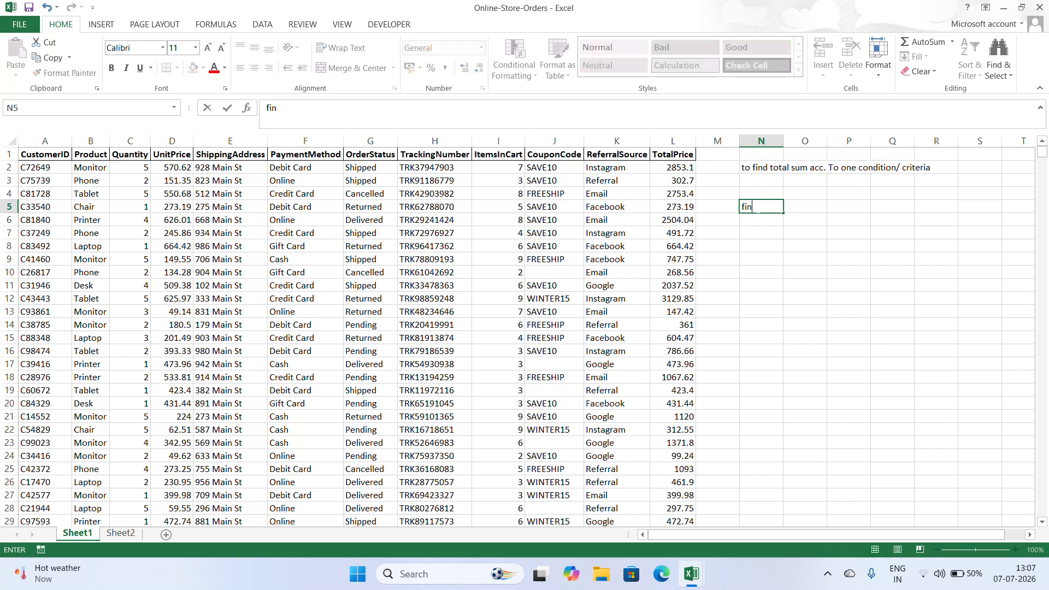
pyautogui.write('d the  tota')
pyautogui.write('l')
pyautogui.write(' ri')
pyautogui.press('BackSpace')
pyautogui.press('BackSpace')
pyautogui.write('p')
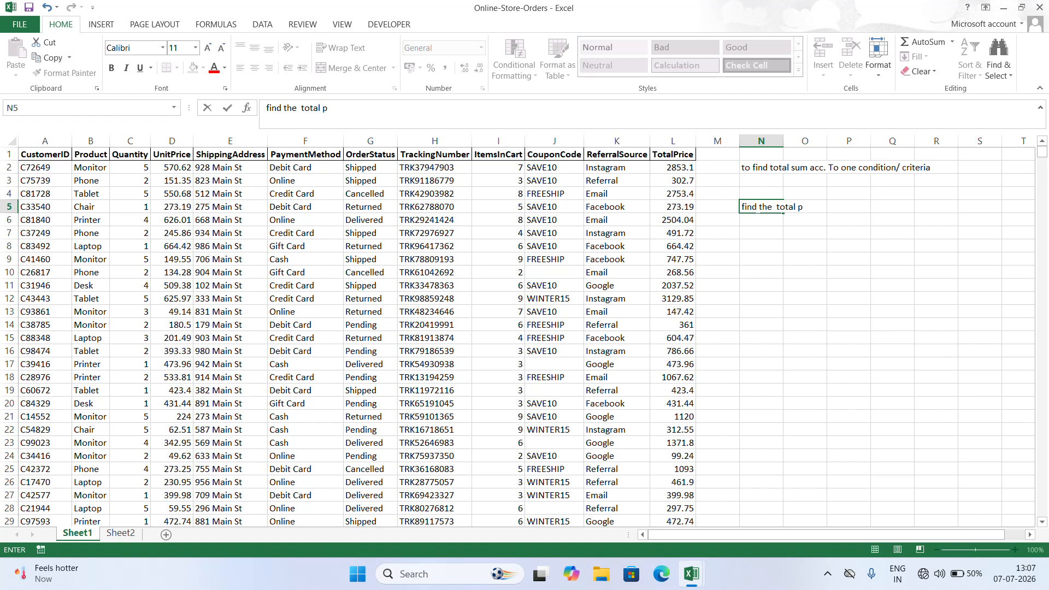
pyautogui.write('rice of')
pyautogui.write('instagram re')
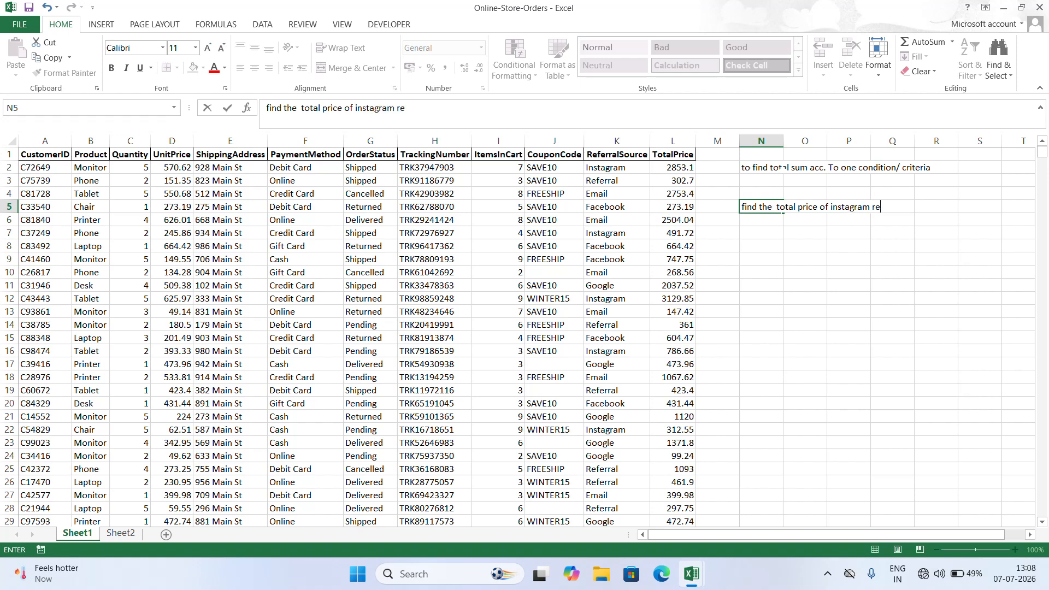
pyautogui.write('ferral source')
pyautogui.click(808, 278)
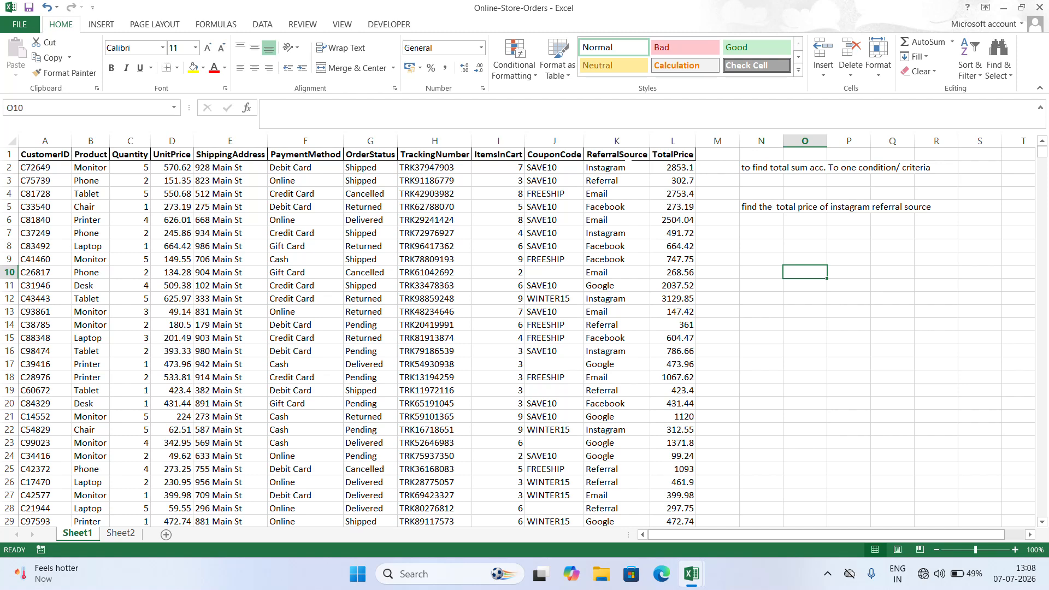
# Step: Copy the Instagram referral source from K2 into cells N6 and O6
pyautogui.click(620, 167)
pyautogui.click(673, 168)
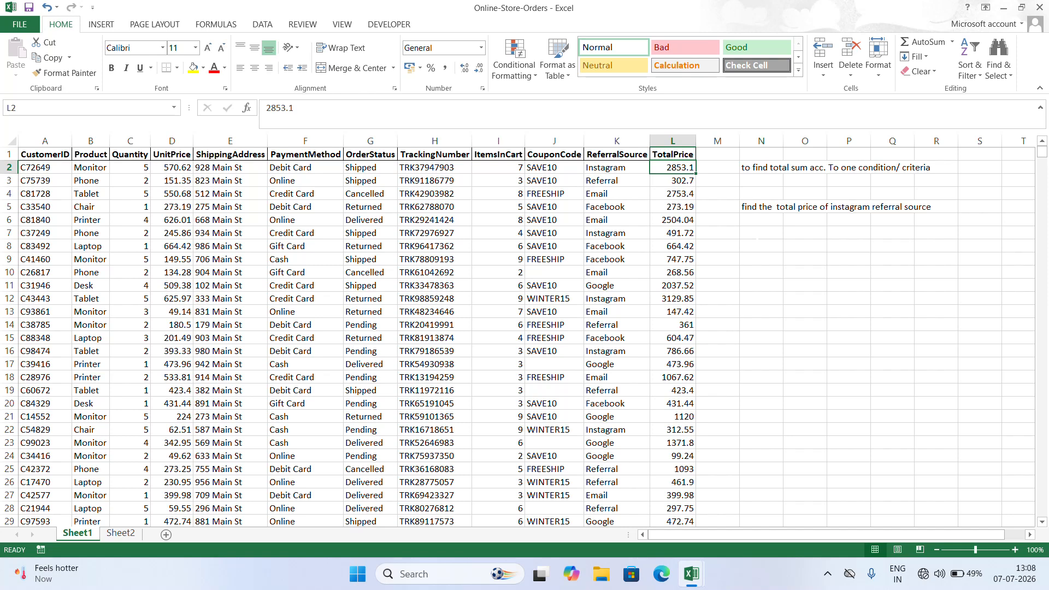
pyautogui.click(757, 237)
pyautogui.click(612, 167)
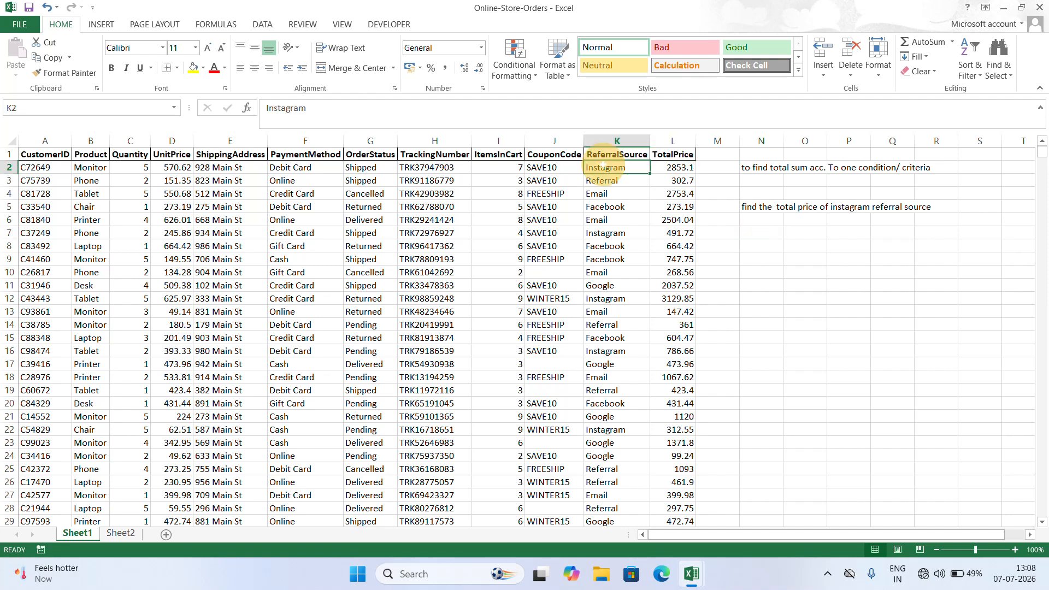
pyautogui.rightClick(612, 167)
pyautogui.click(634, 186)
pyautogui.click(743, 219)
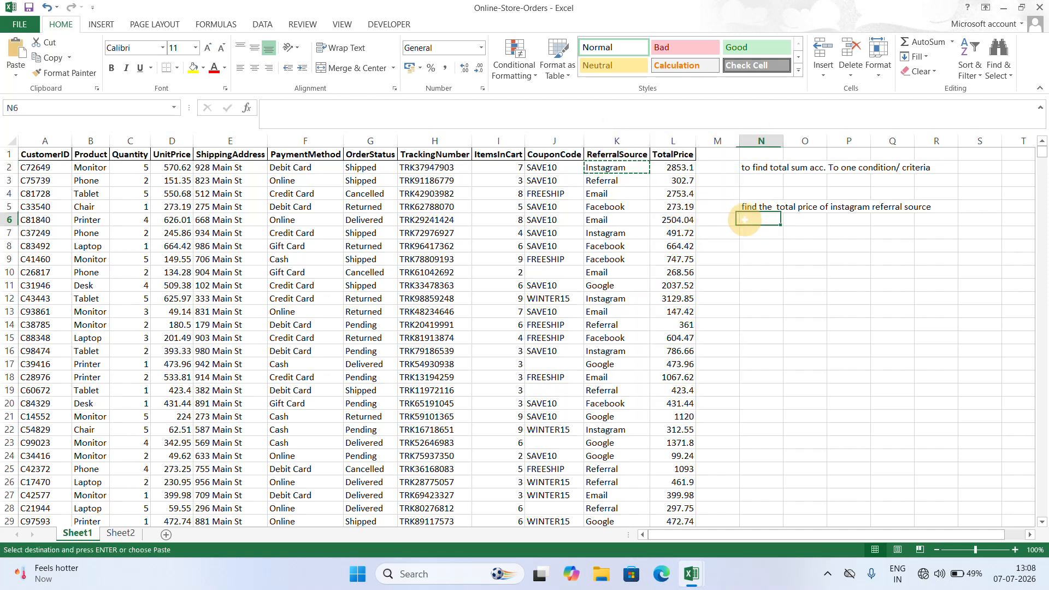
pyautogui.rightClick(744, 219)
pyautogui.click(772, 281)
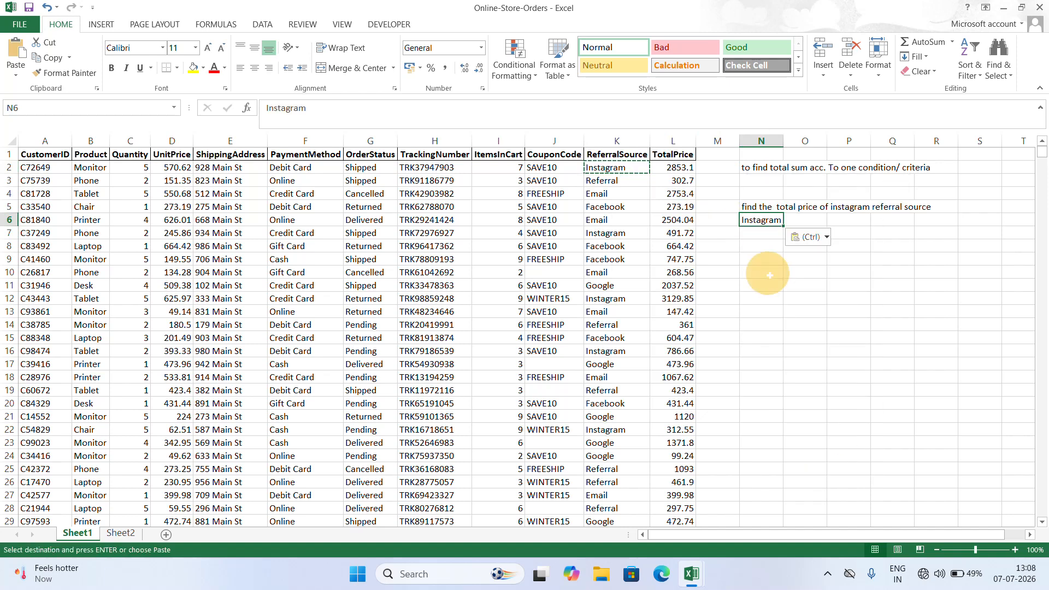
pyautogui.click(805, 220)
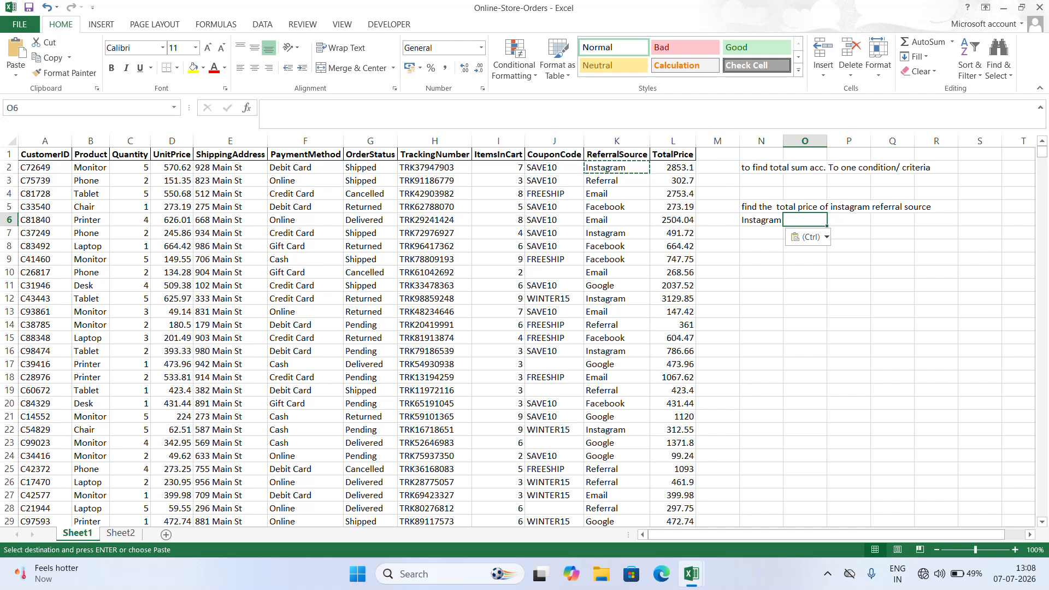
pyautogui.press('Return')
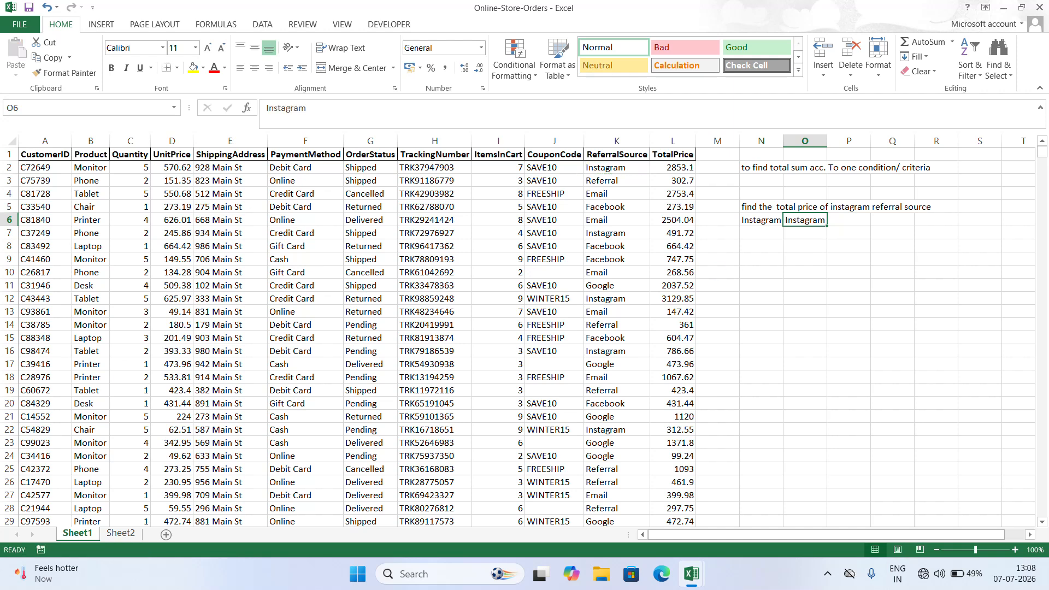
# Step: Start a SUMIF formula in O7 with the ReferralSource column K:K as its range
pyautogui.press('Down')
pyautogui.write('+')
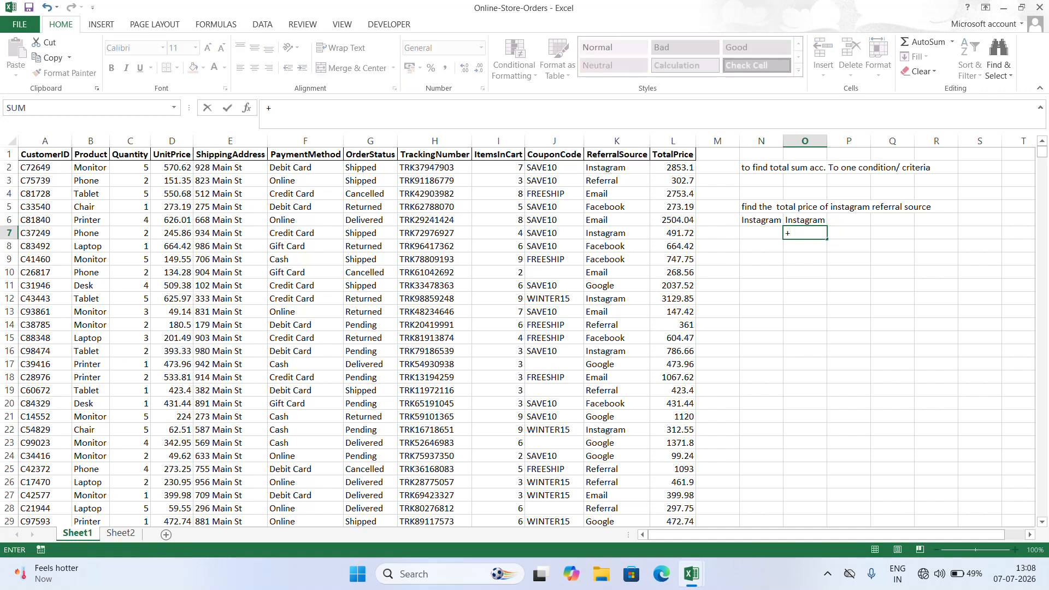
pyautogui.write('sm')
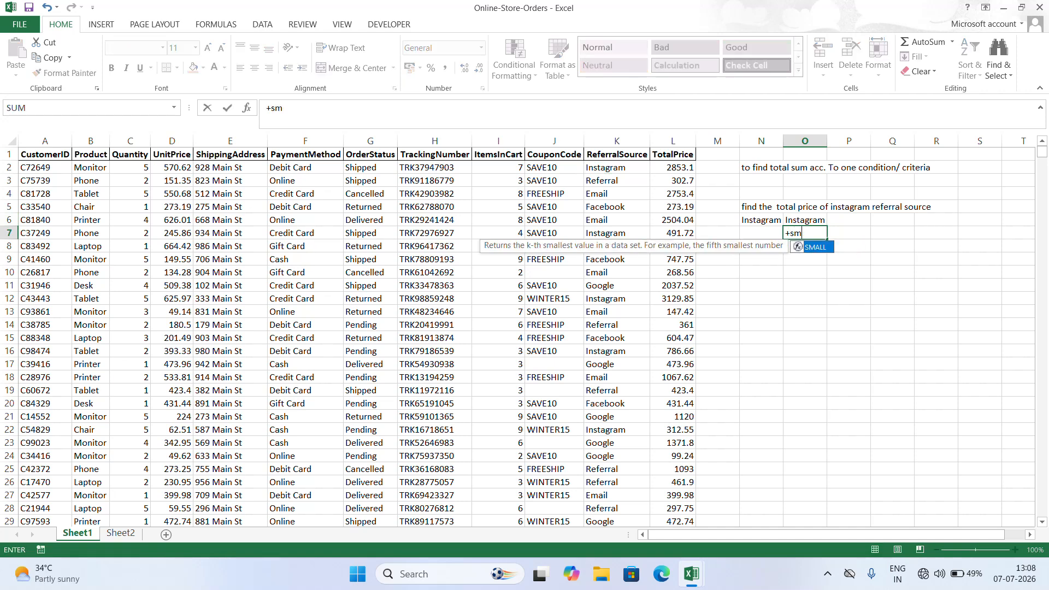
pyautogui.press('BackSpace')
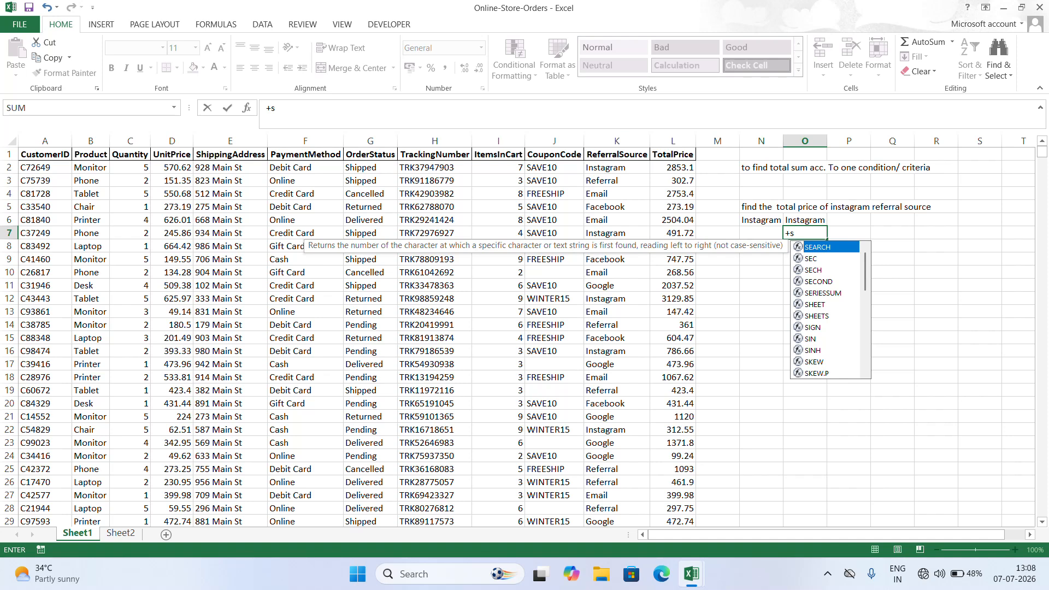
pyautogui.write('um')
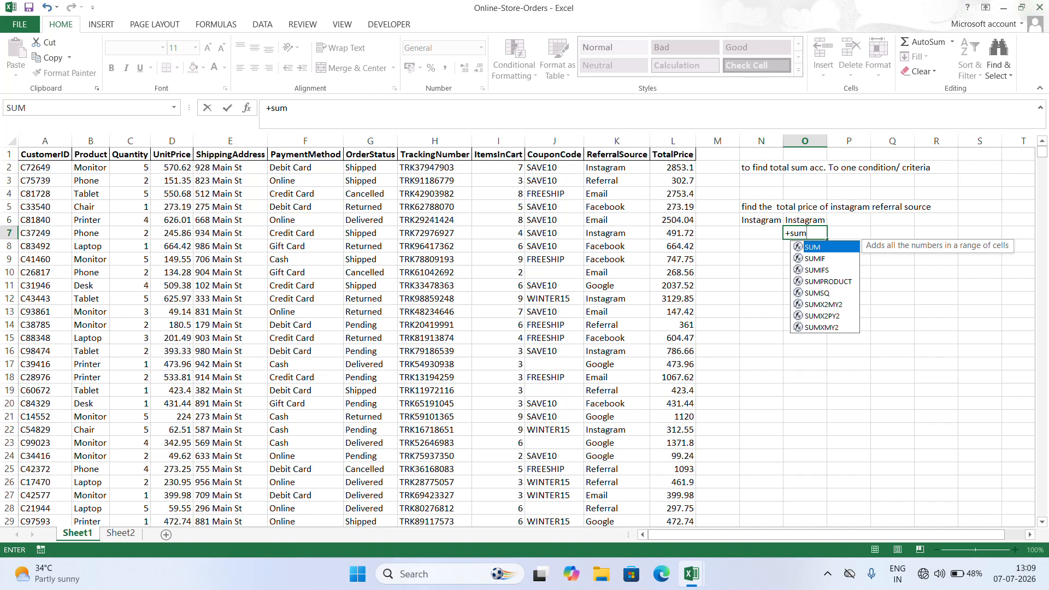
pyautogui.doubleClick(817, 260)
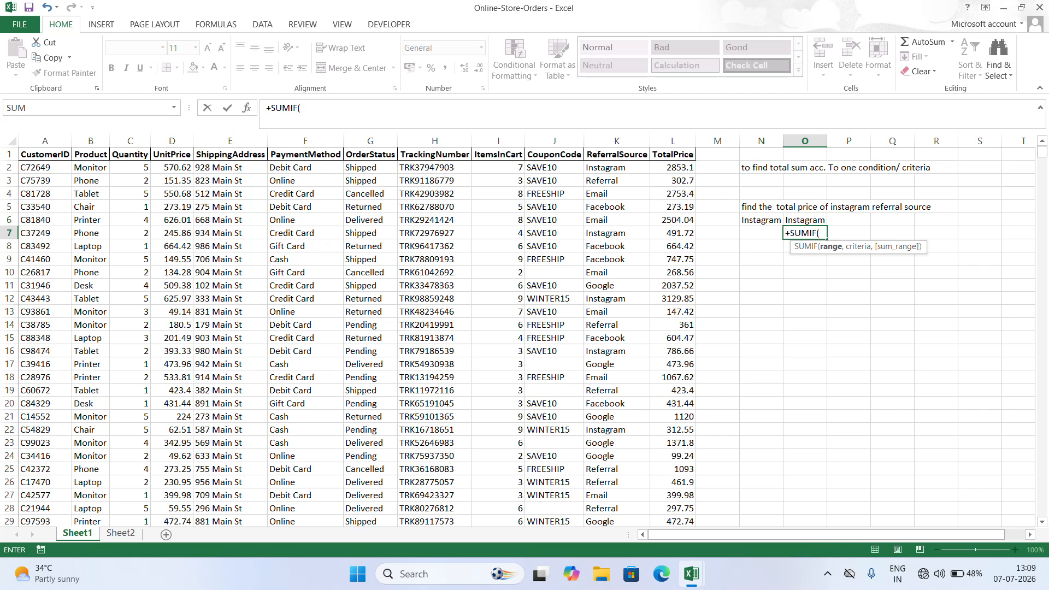
pyautogui.click(616, 141)
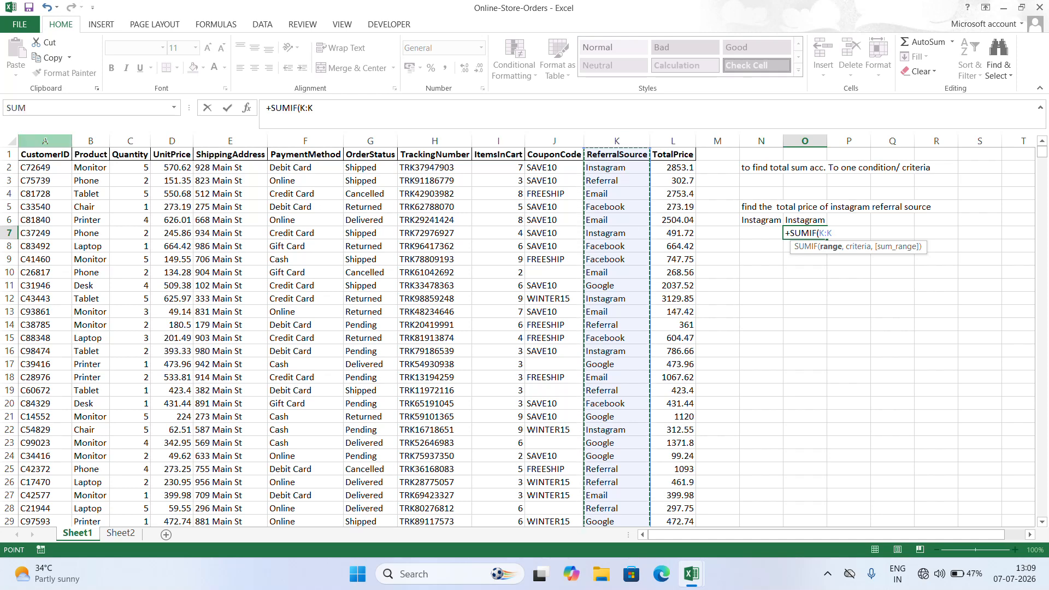
pyautogui.click(45, 141)
pyautogui.click(91, 141)
pyautogui.click(130, 141)
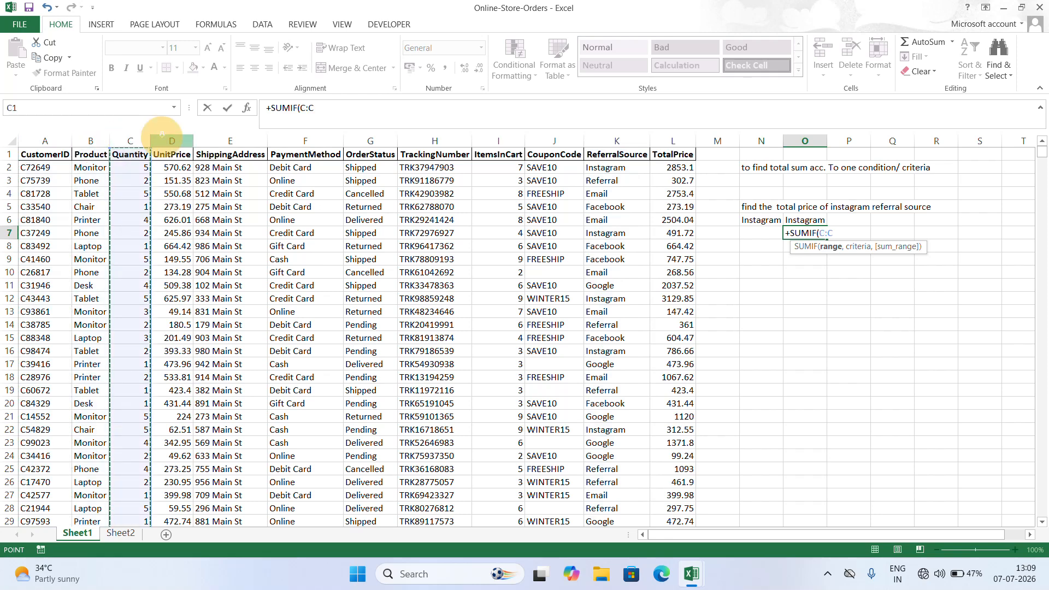
pyautogui.click(172, 140)
pyautogui.click(219, 141)
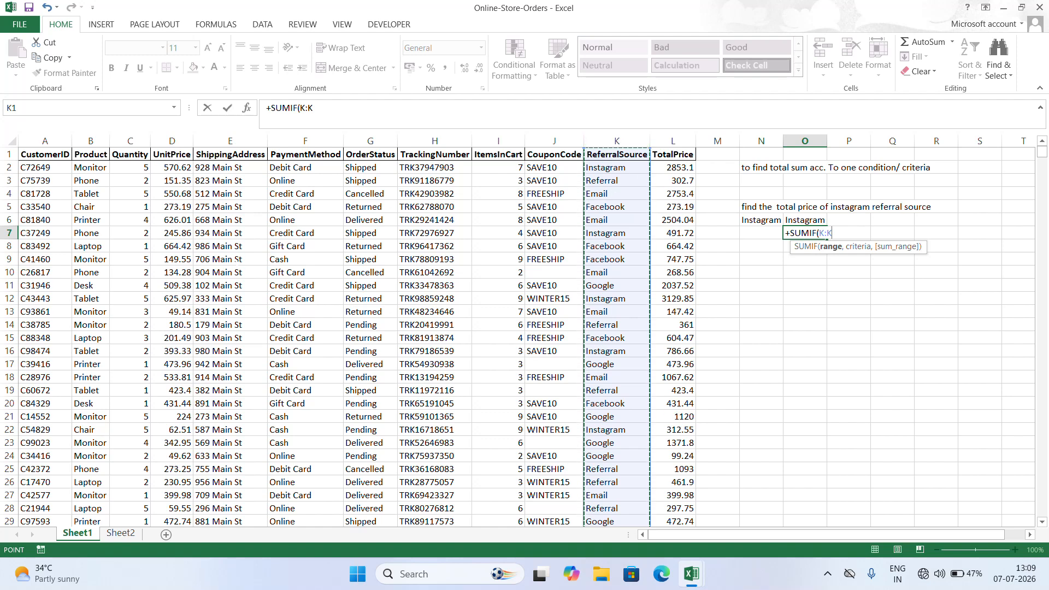
# Step: Add N6 as the SUMIF criteria and the TotalPrice column L:L as the sum range in O7
pyautogui.write(',')
pyautogui.click(766, 221)
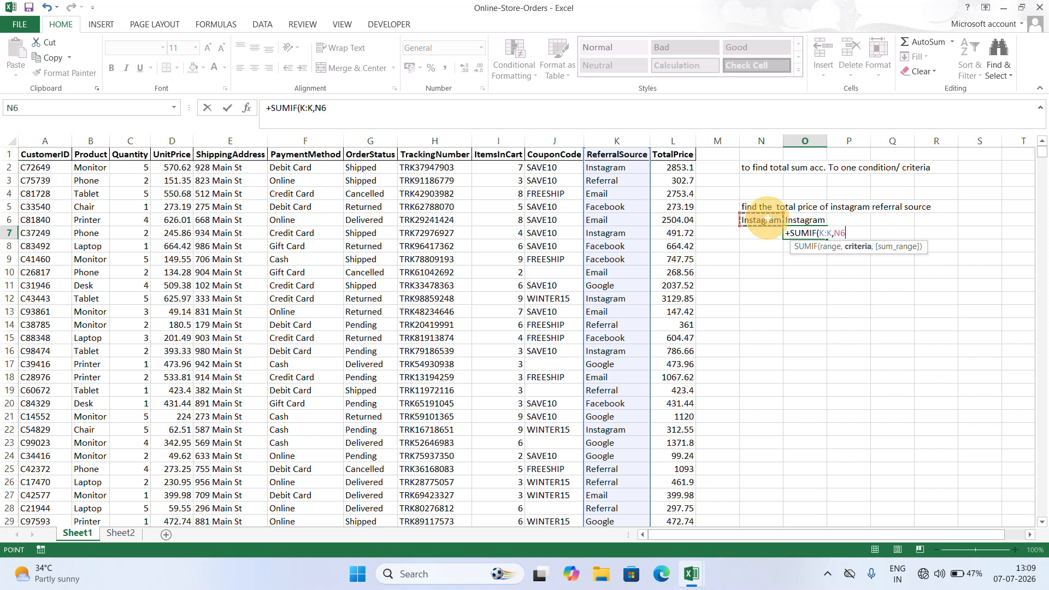
pyautogui.write(',')
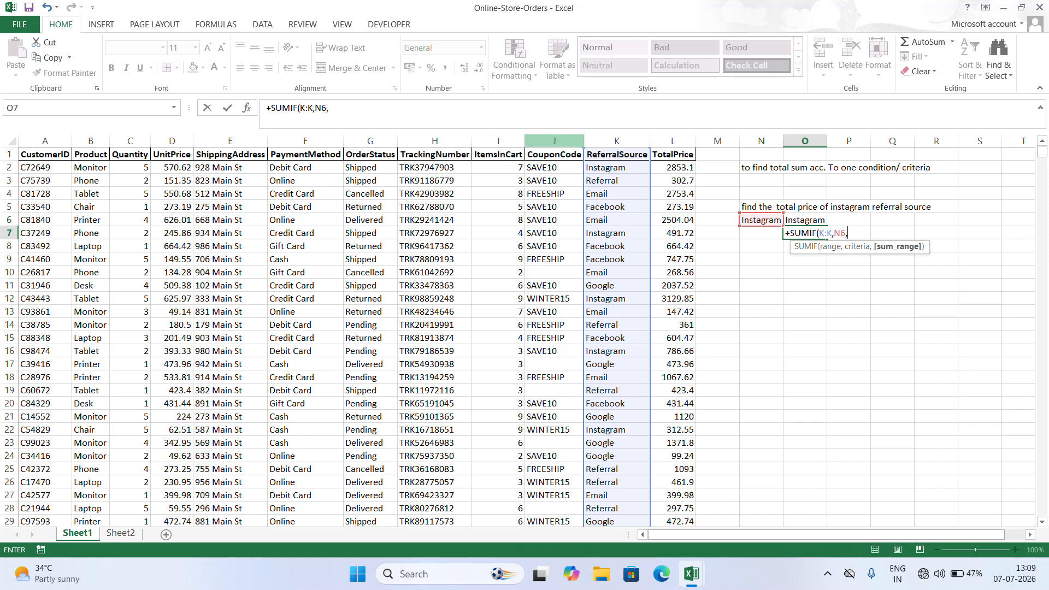
pyautogui.click(673, 140)
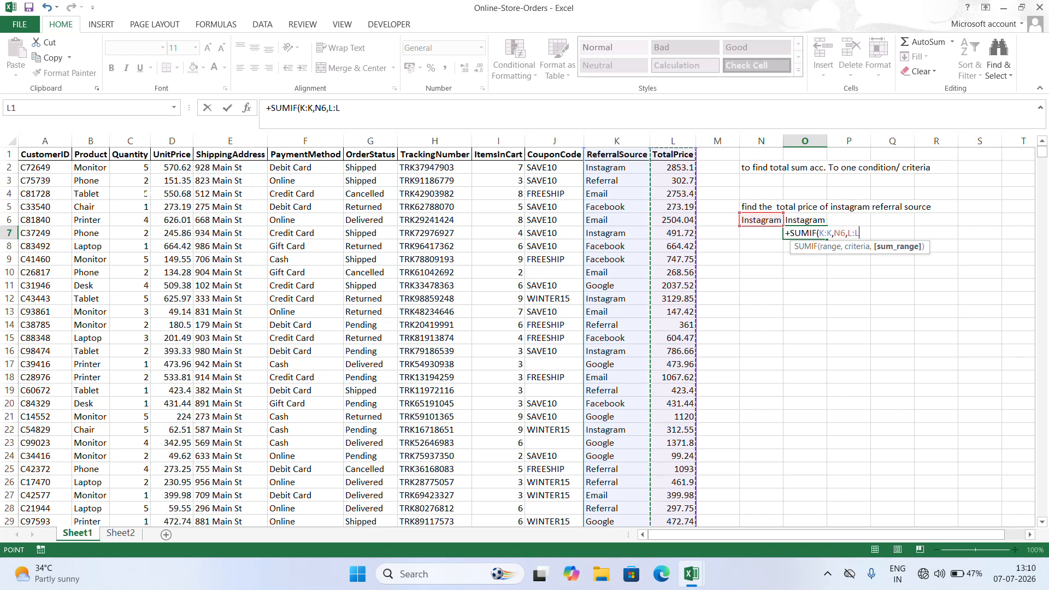
pyautogui.click(129, 141)
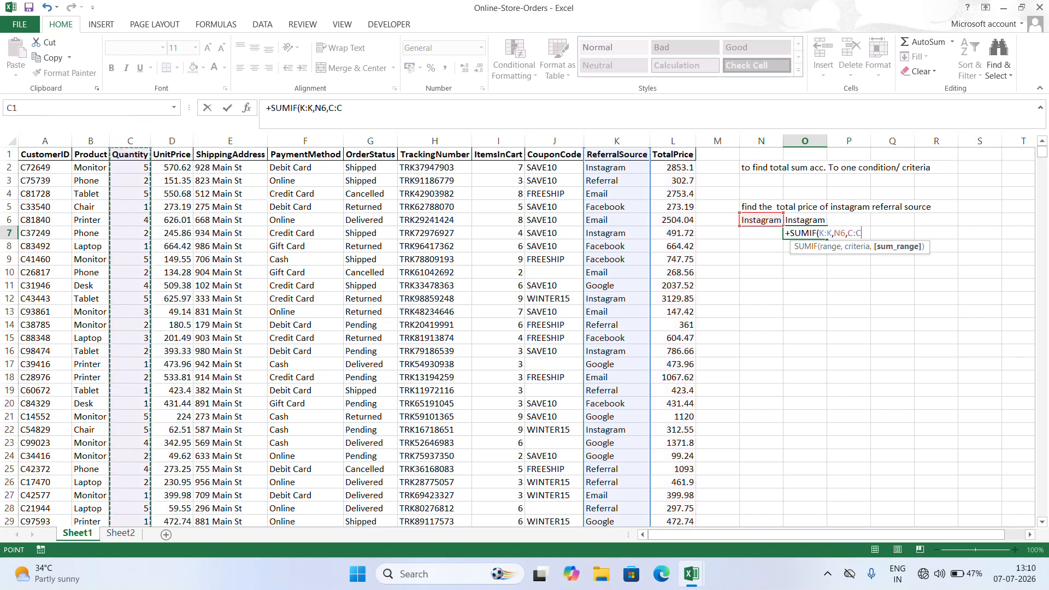
pyautogui.click(676, 139)
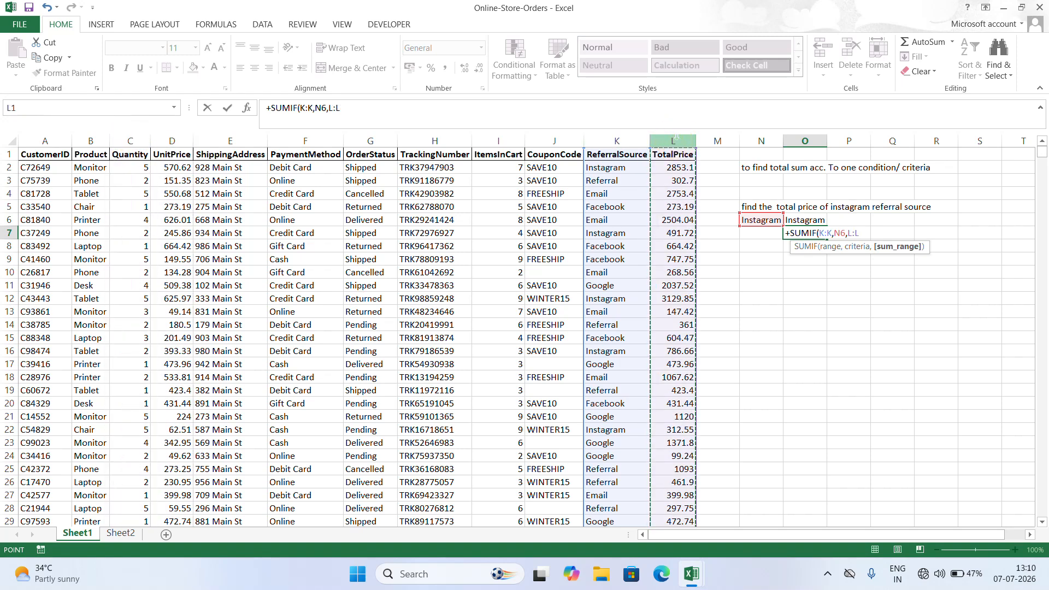